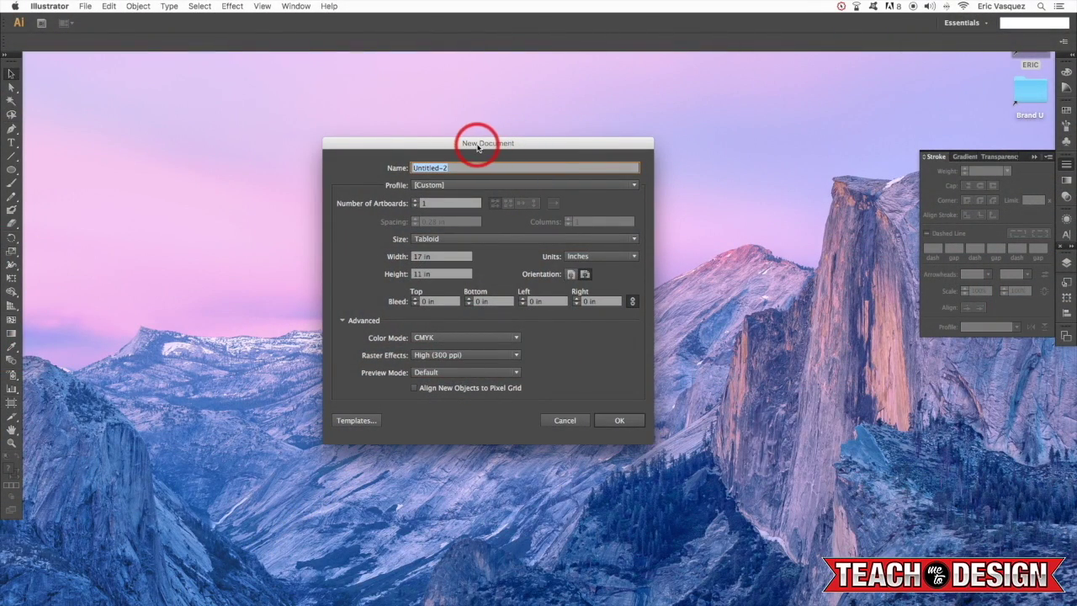
Create a landscape Tabloid document, 17 by 11 in, in RGB color mode
left_click(422, 244)
left_click(478, 243)
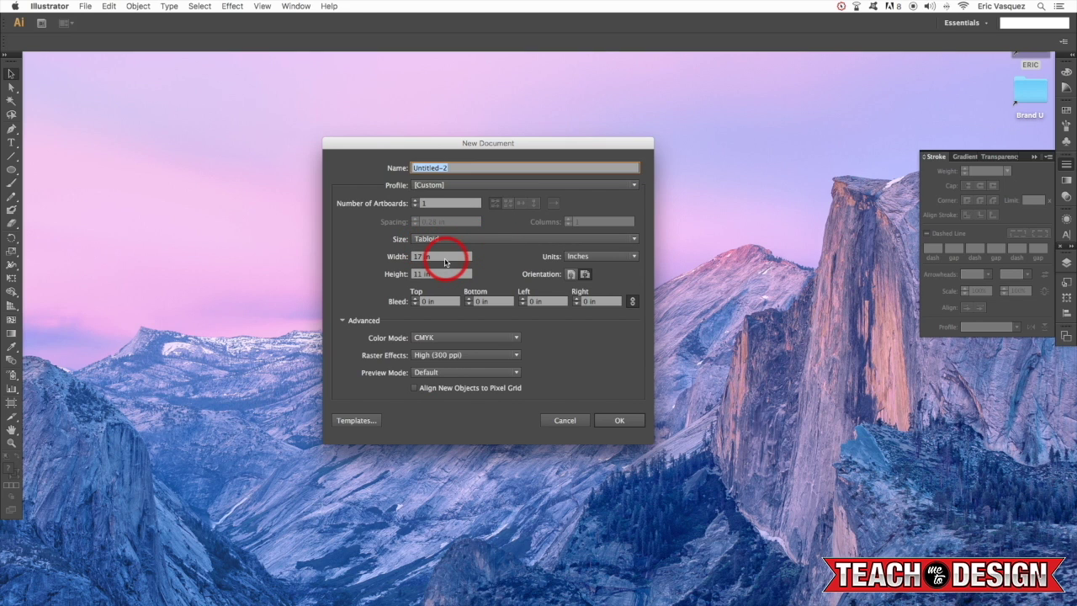
left_click(428, 340)
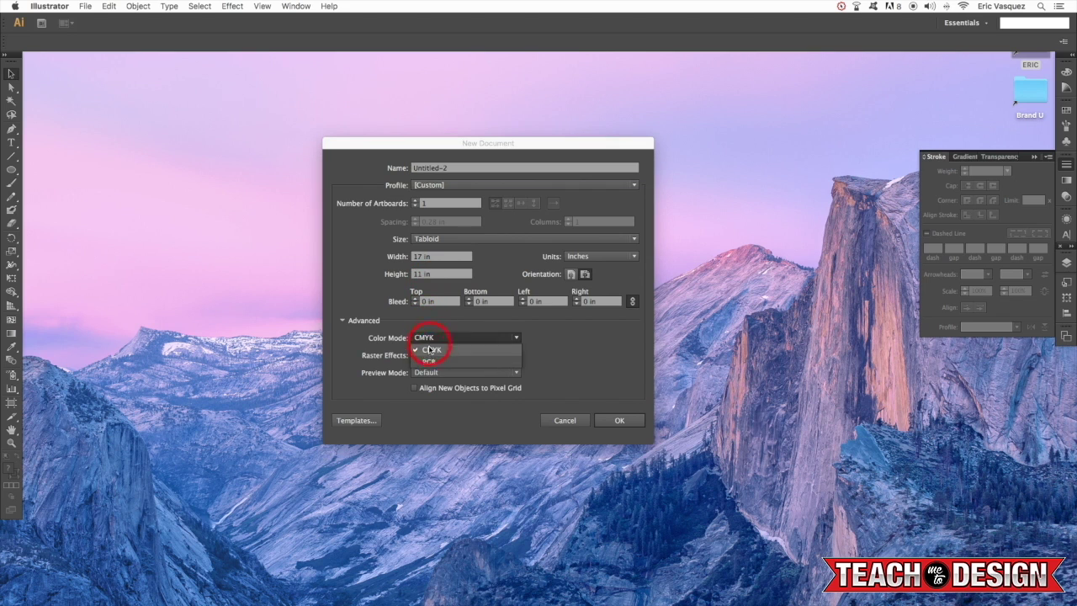
left_click(432, 361)
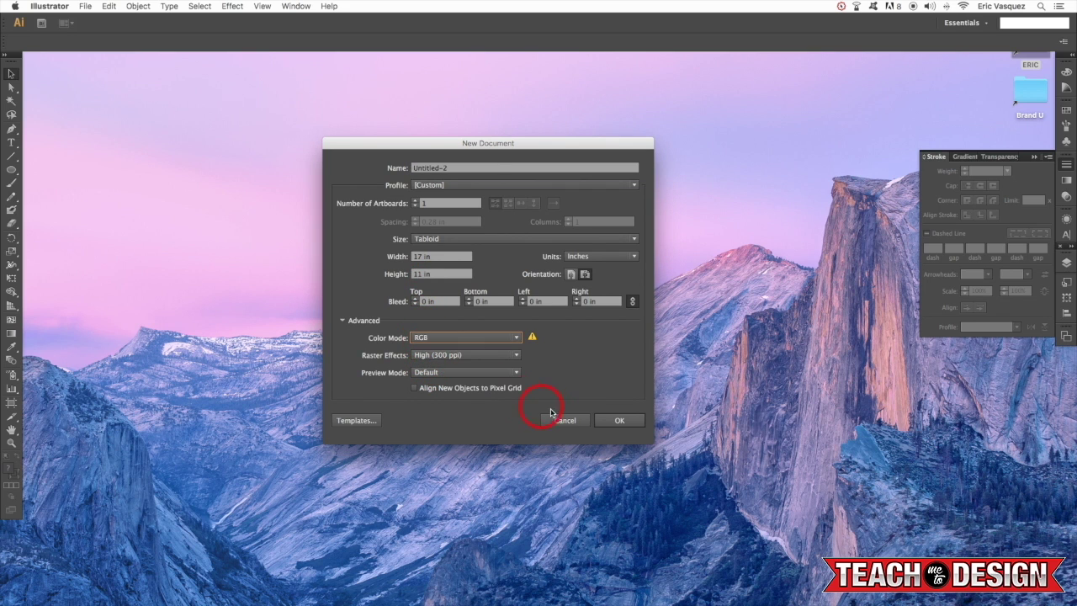
left_click(621, 421)
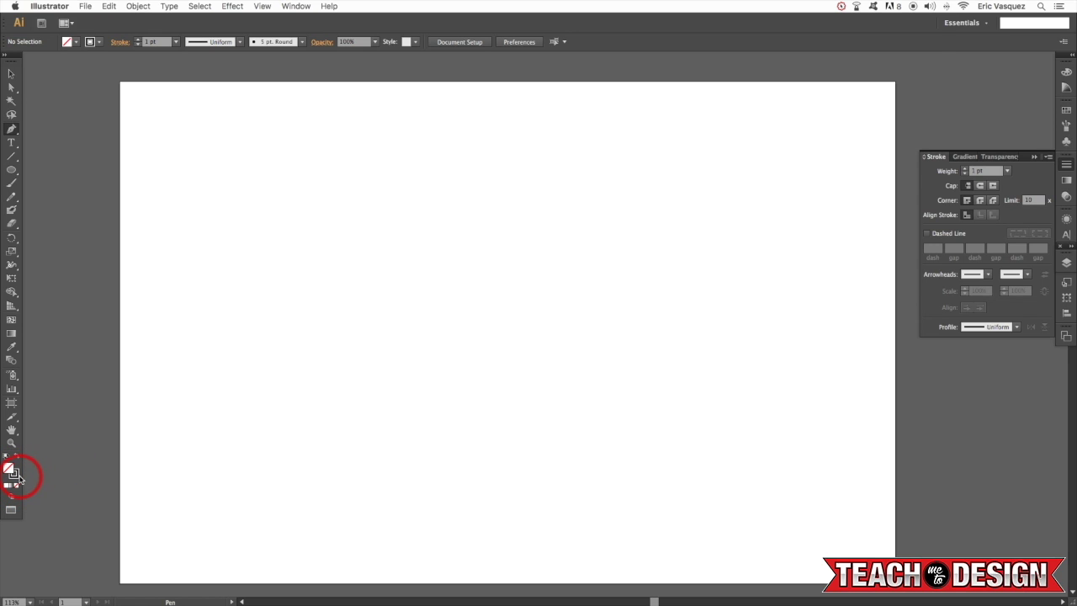
Draw an open S-shaped curve across the artboard with the Pen tool, using a stroke without fill, and deepen its second bend
left_click(15, 475)
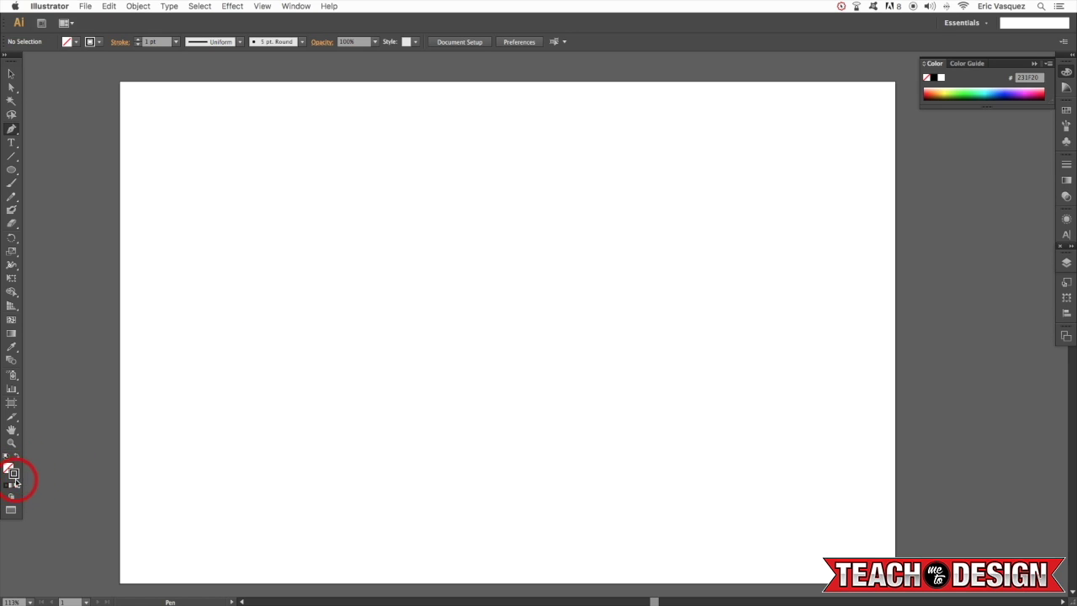
left_click(212, 265)
left_click_drag(513, 289, 695, 396)
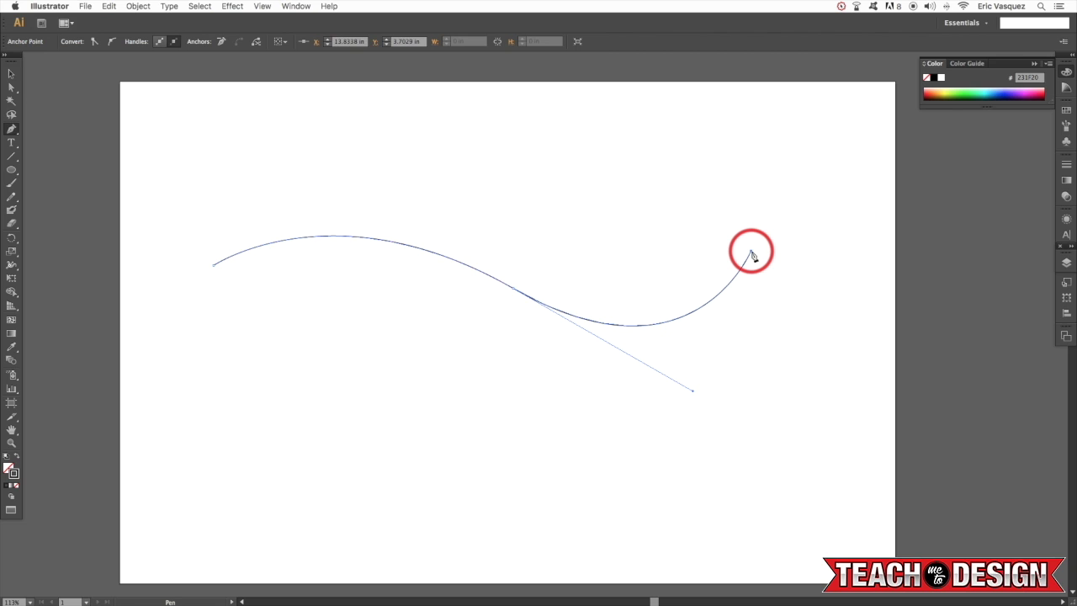
left_click(751, 252)
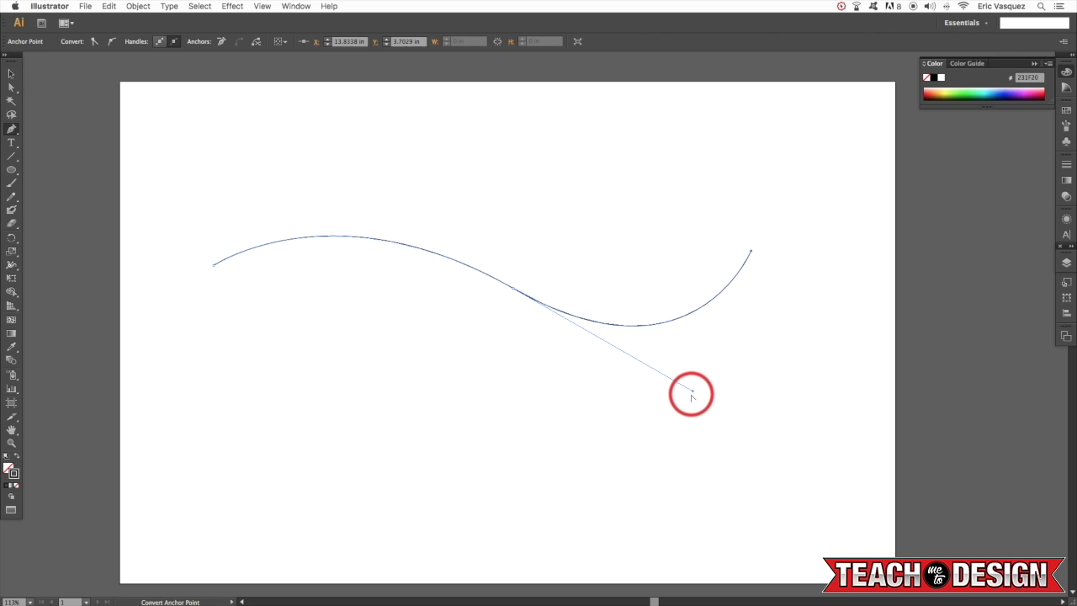
left_click_drag(694, 393, 742, 416)
left_click(626, 196, "super")
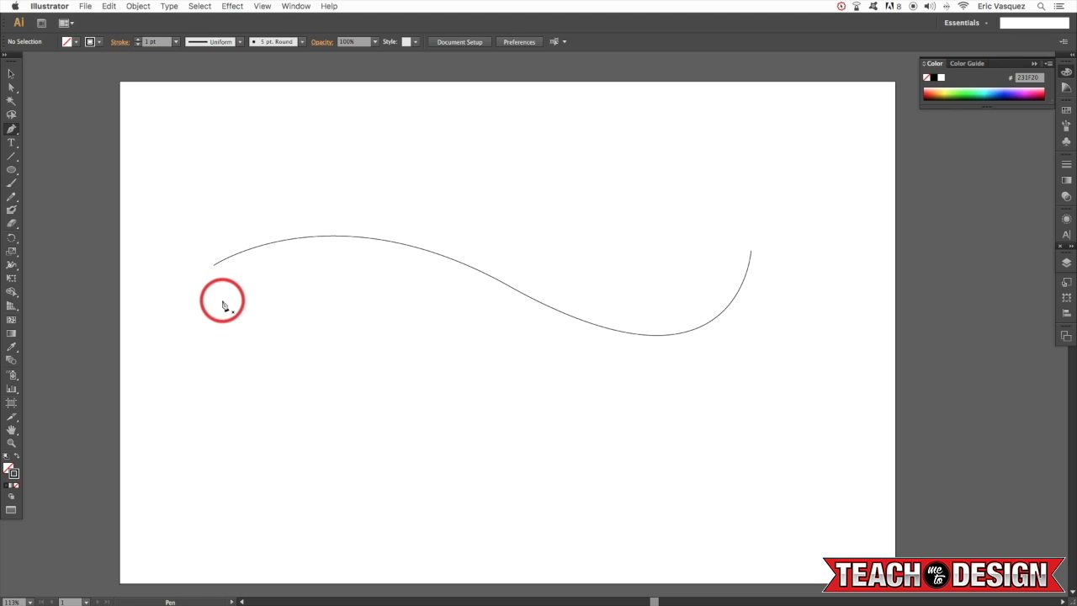
Draw a second, deeper S-shaped path below the first, starting and ending close to the first curve's endpoints
left_click(211, 270)
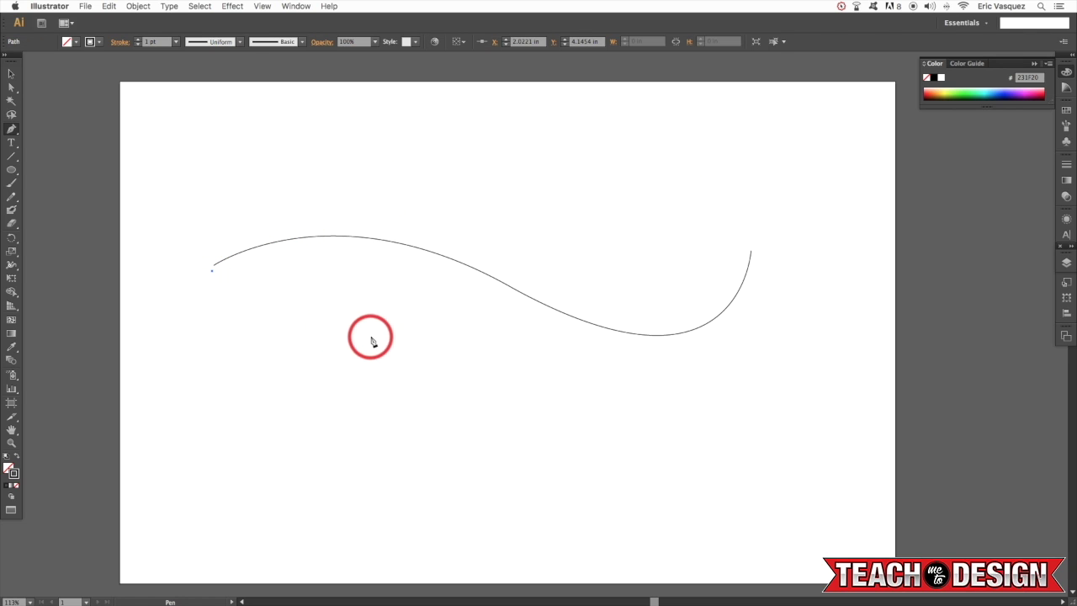
left_click_drag(480, 380, 622, 522)
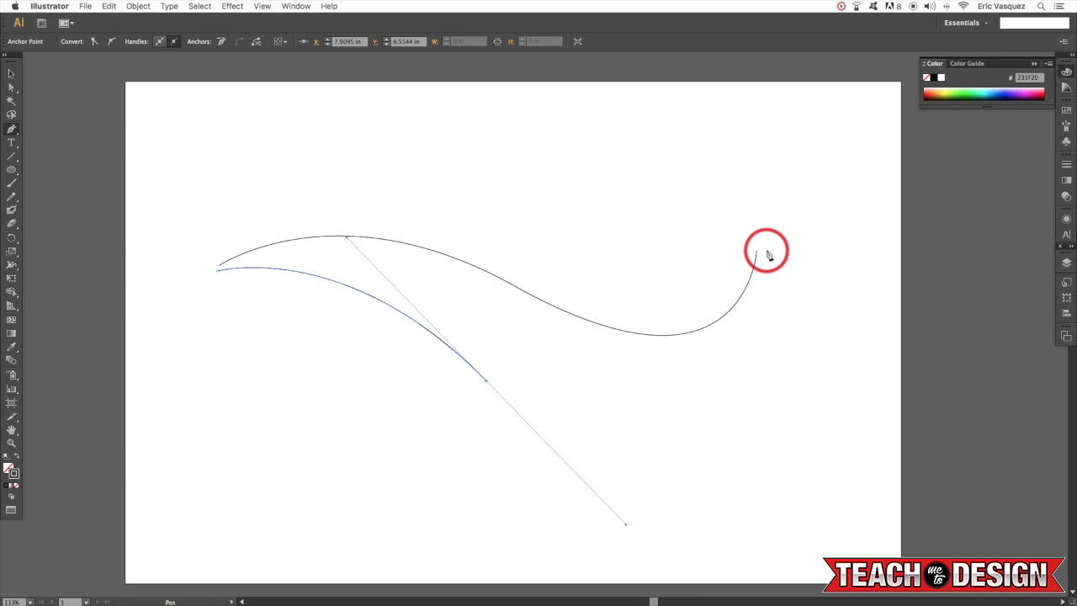
left_click_drag(759, 250, 644, 109)
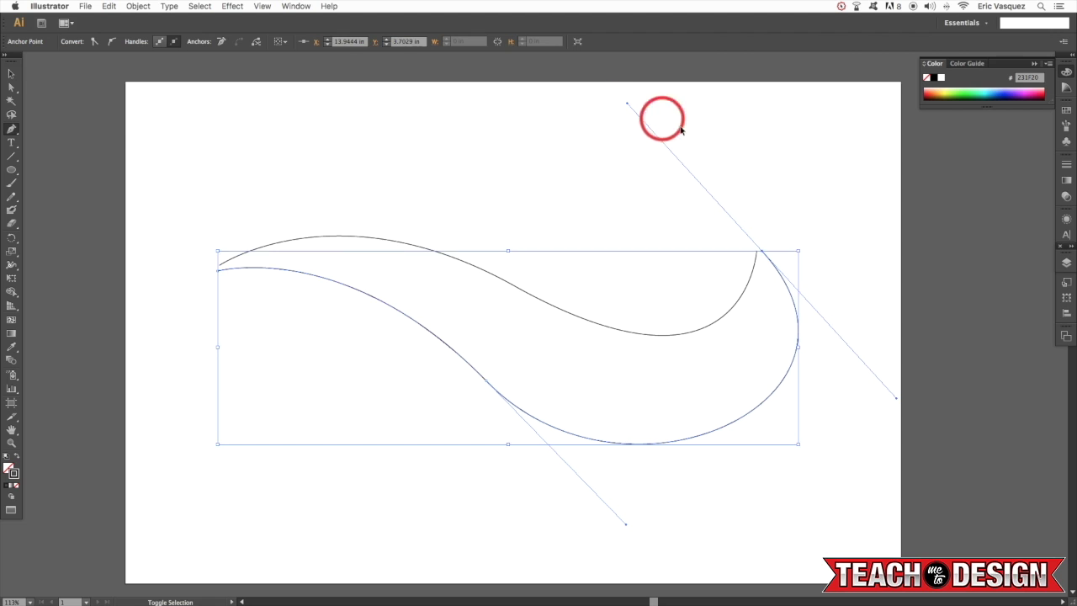
key("v")
left_click(715, 139)
scroll(695, 159, "left", 2)
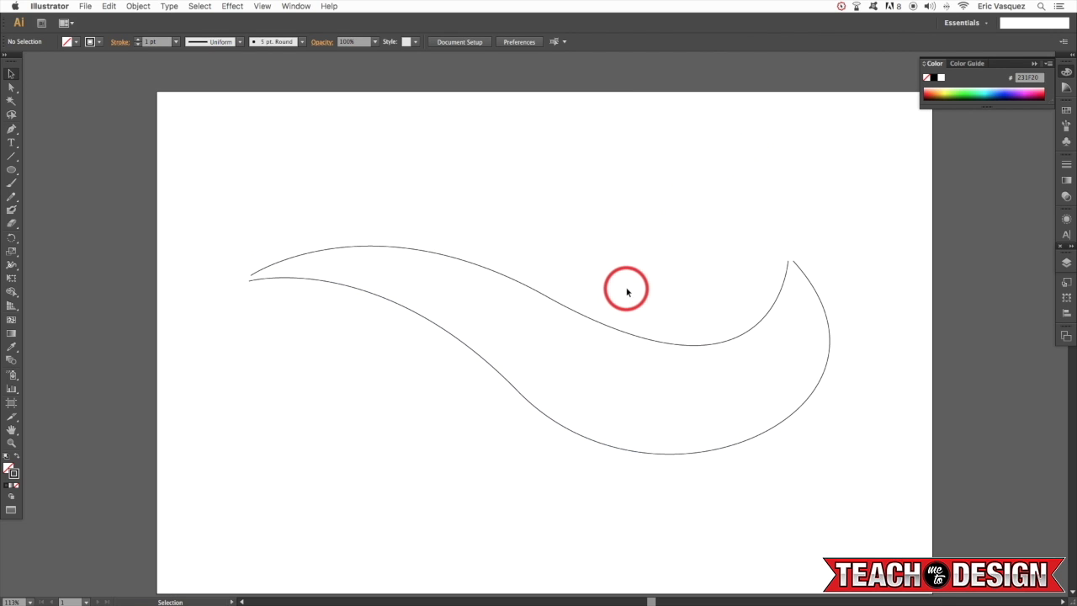
Set the upper curve's stroke weight to 4 pt
key("a")
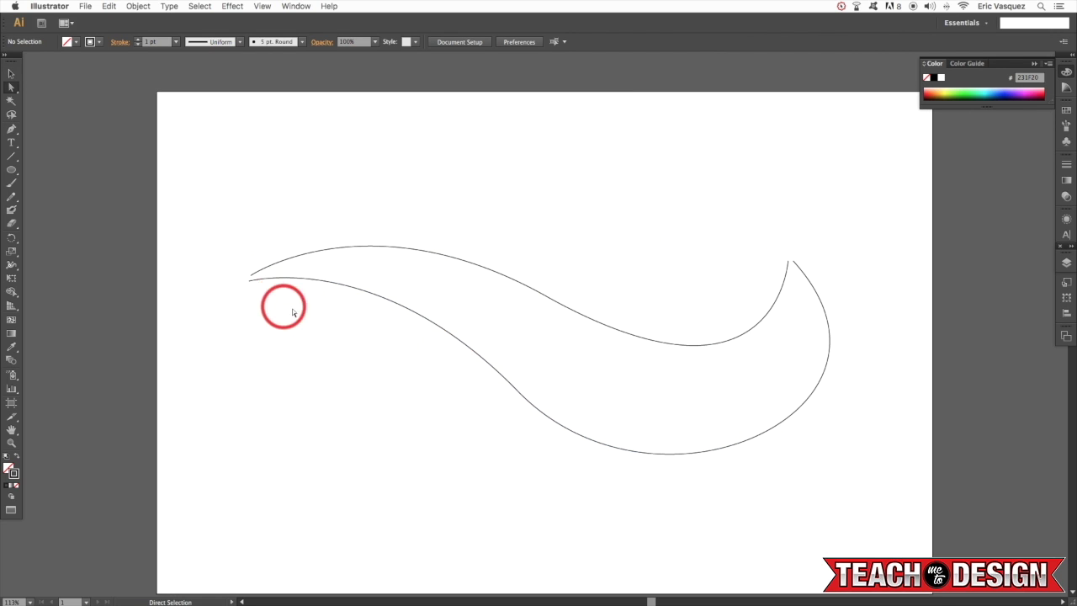
left_click_drag(432, 212, 581, 320)
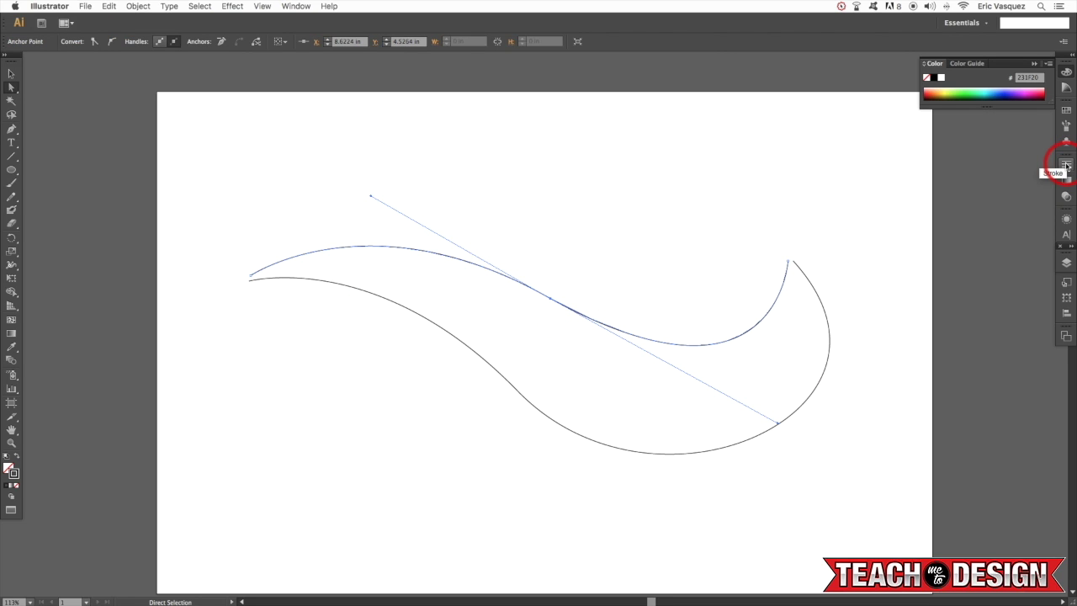
left_click(290, 6)
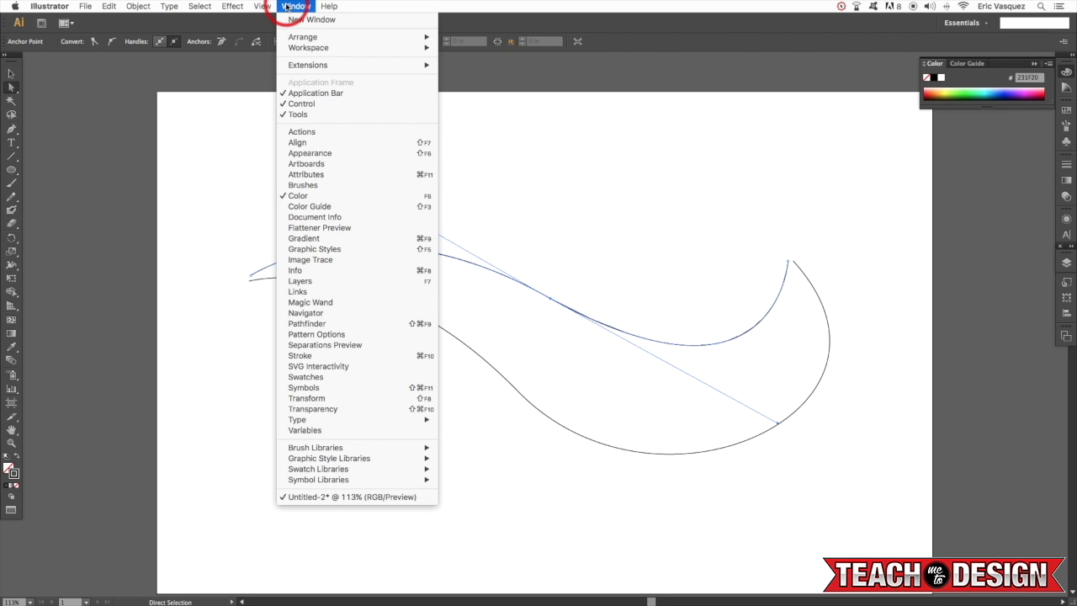
left_click(322, 361)
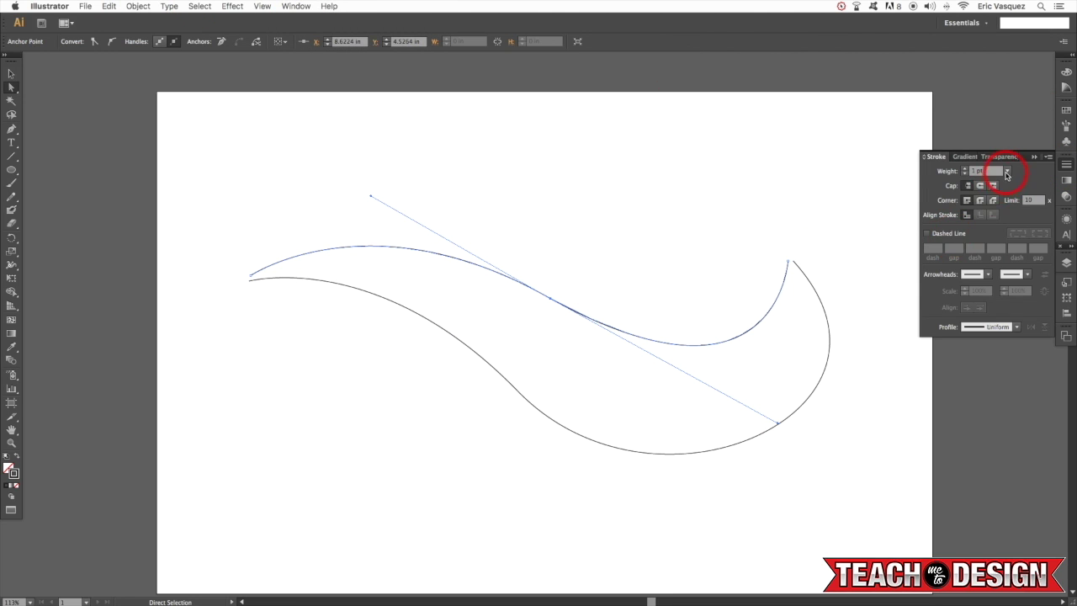
left_click(1007, 172)
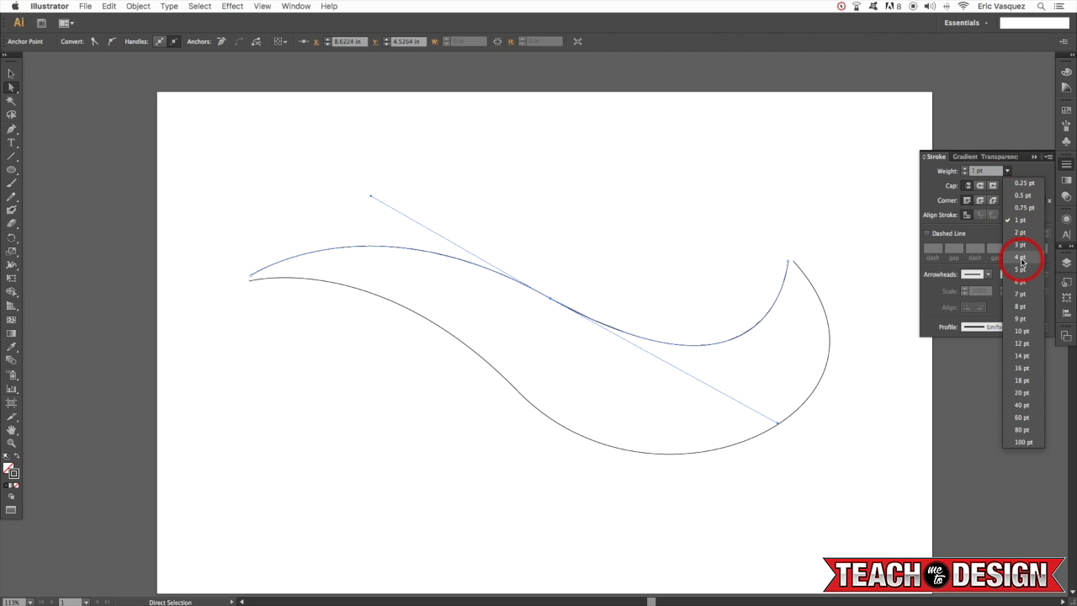
left_click(1020, 259)
left_click(653, 209)
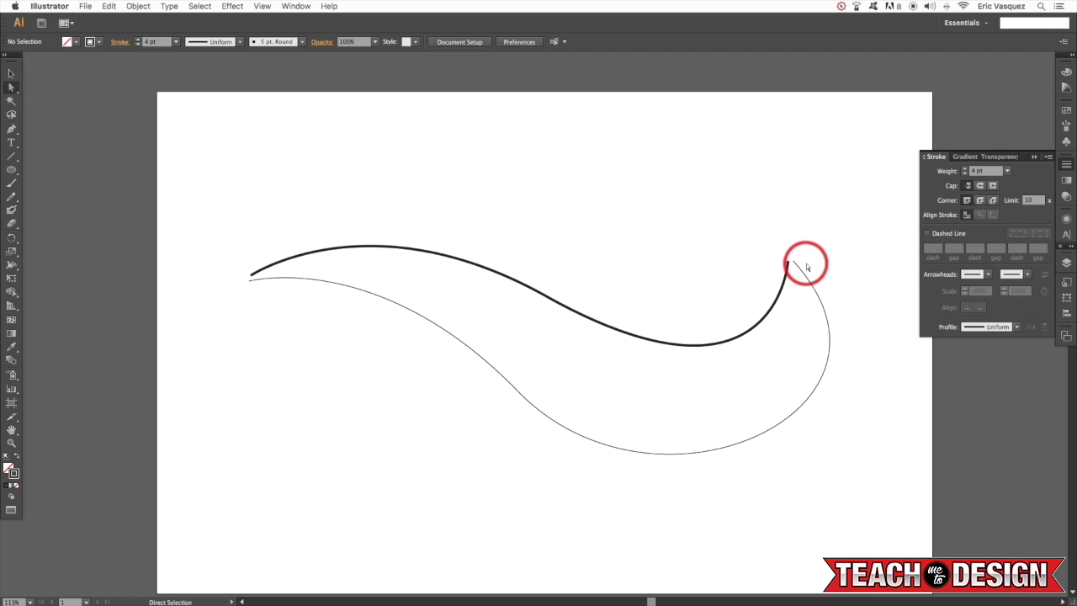
Move both end anchor points of the lower curve onto the matching endpoints of the upper curve
left_click(14, 86)
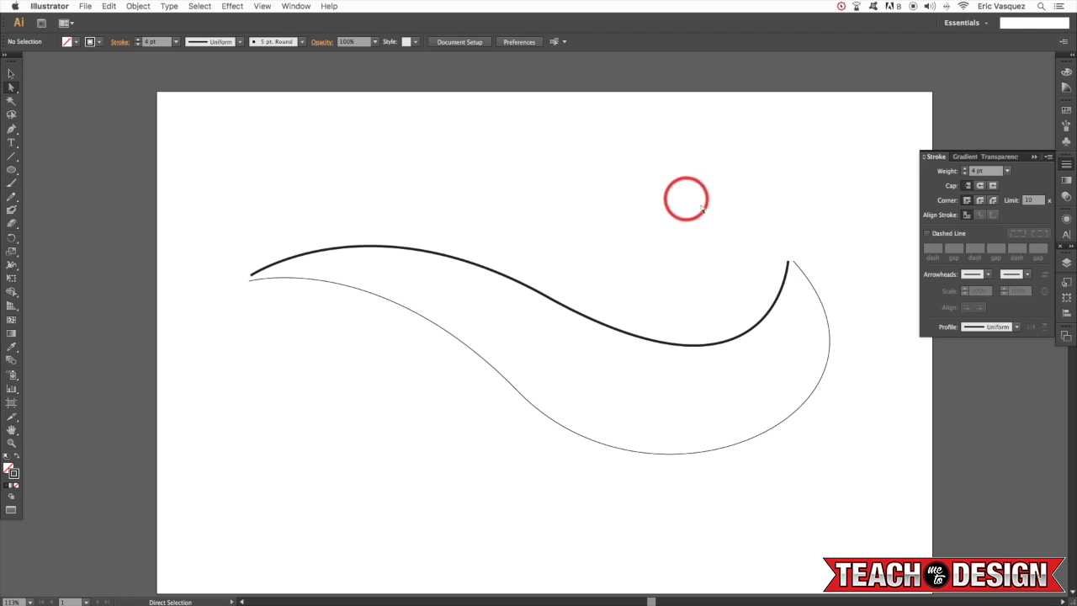
left_click(792, 264)
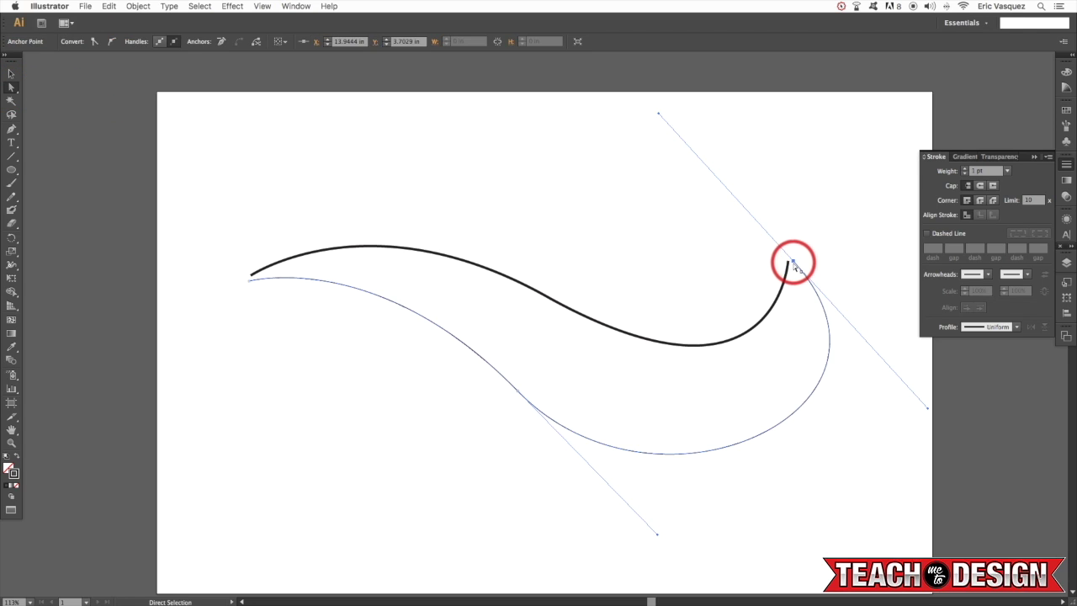
left_click_drag(793, 263, 788, 263)
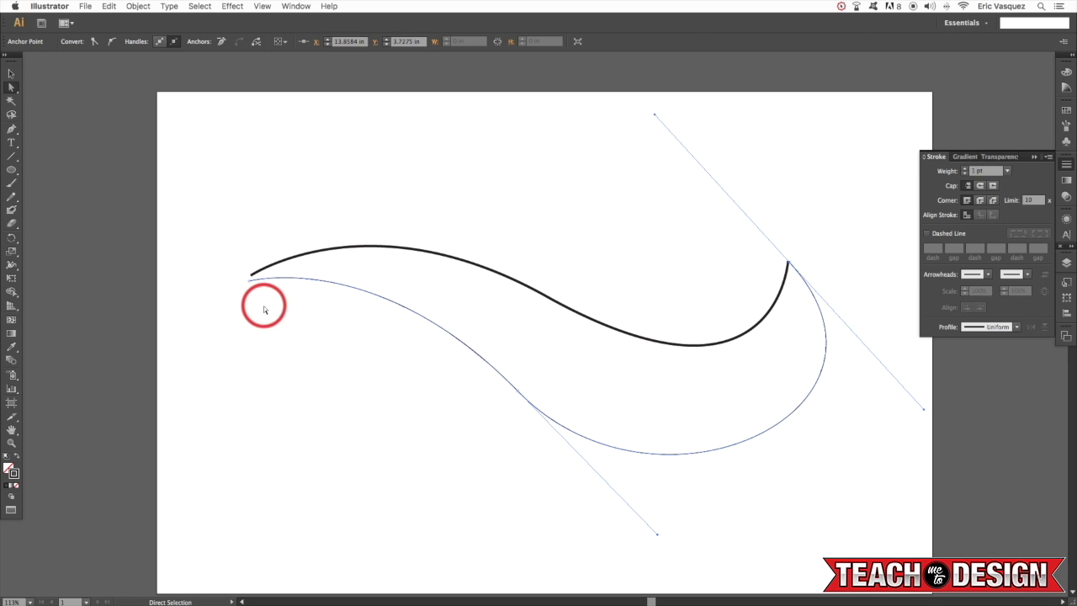
left_click(249, 280)
left_click_drag(249, 283, 251, 275)
left_click(282, 378)
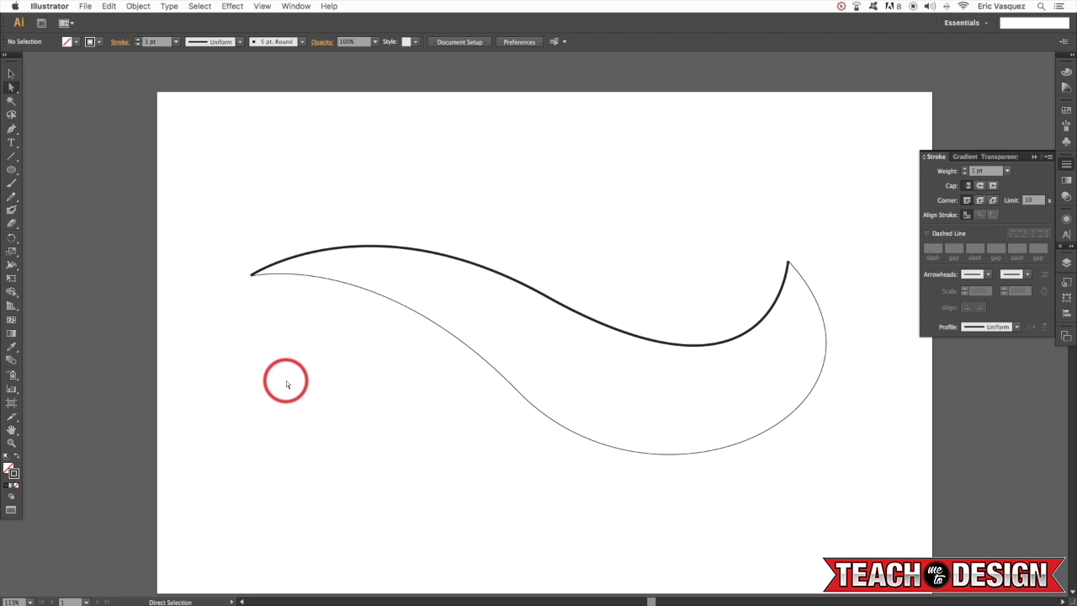
Select both curves and set the blend options to Specified Steps spacing with 8 steps
left_click(925, 157)
key("v")
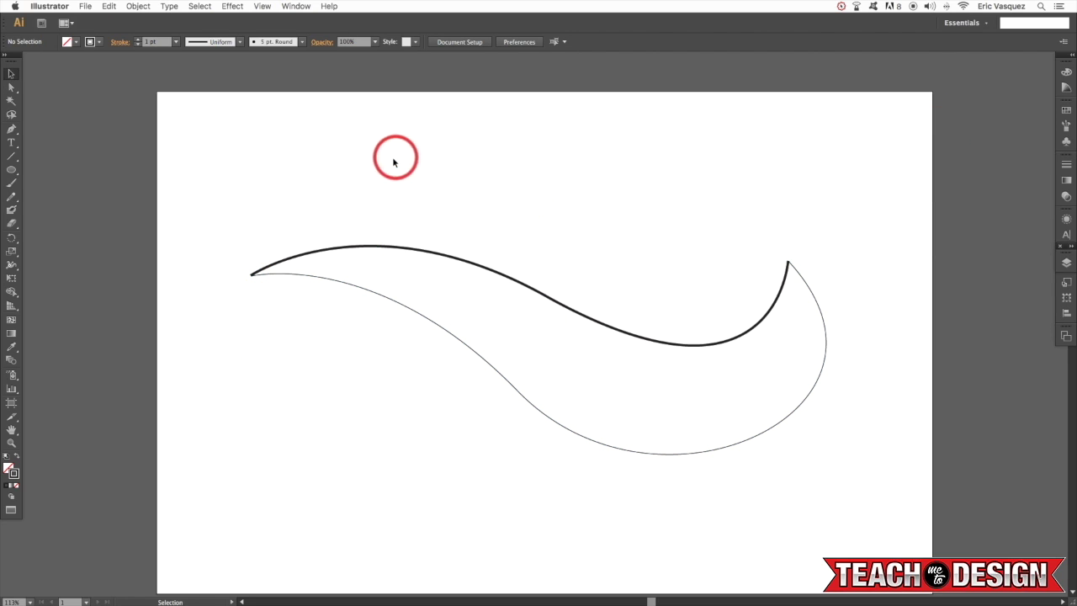
left_click_drag(239, 138, 890, 501)
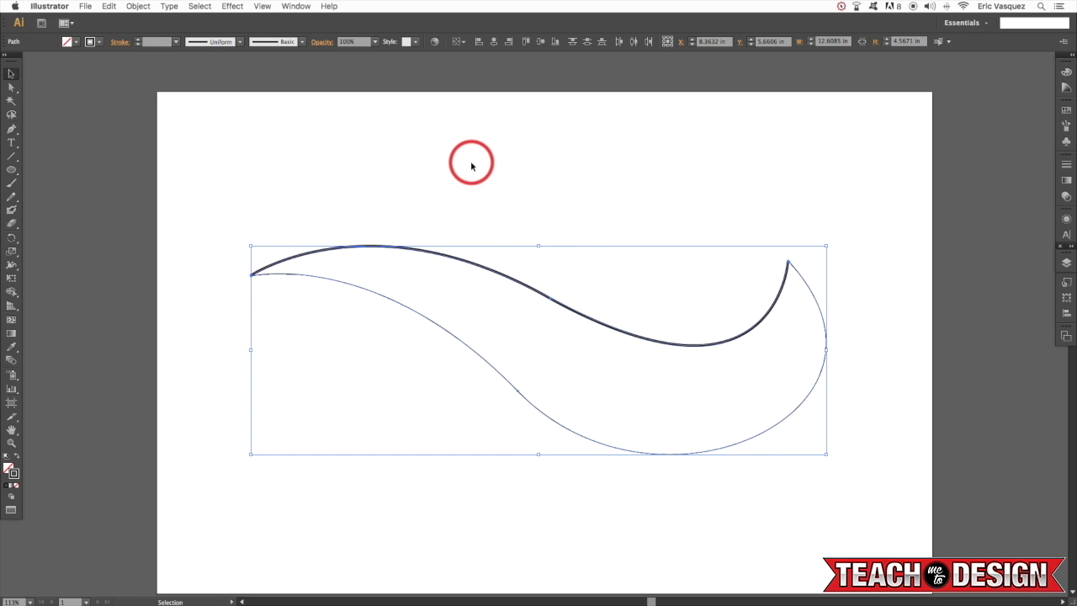
left_click(139, 6)
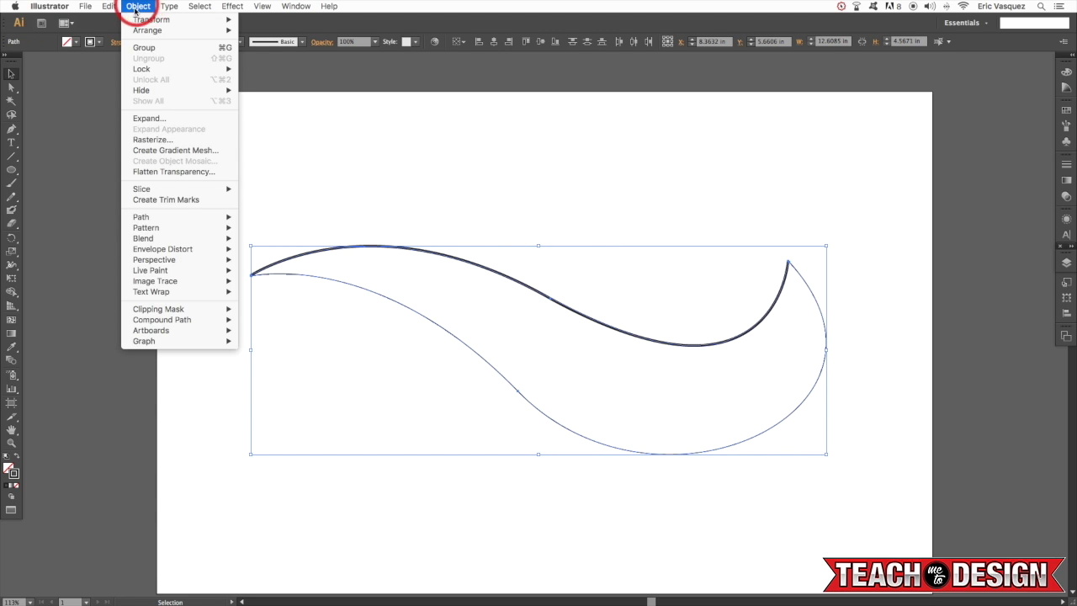
mouse_move(154, 238)
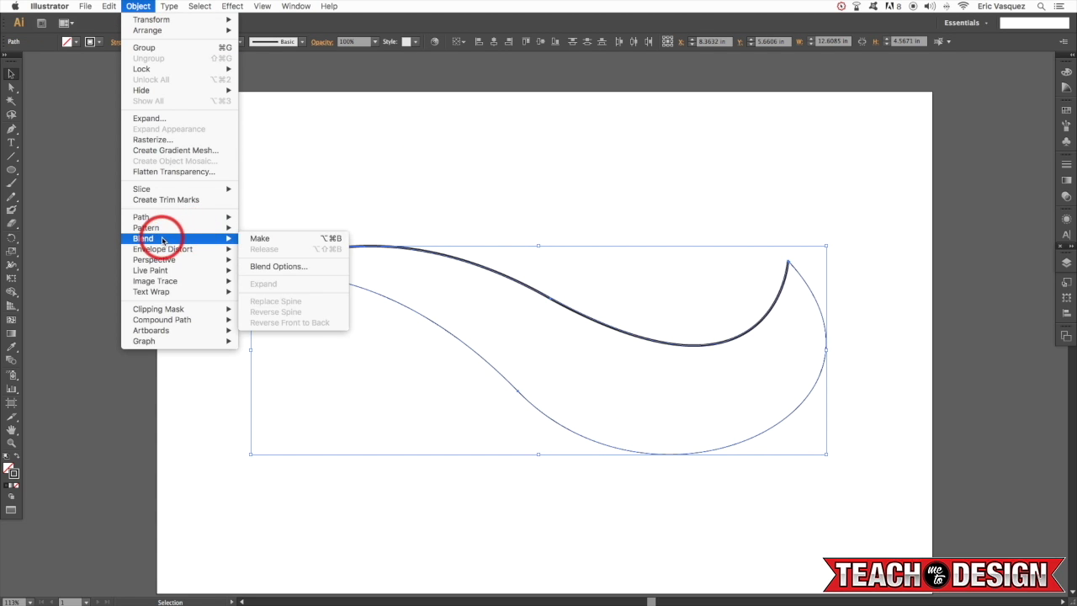
left_click(277, 266)
left_click(712, 191)
left_click_drag(734, 148, 517, 128)
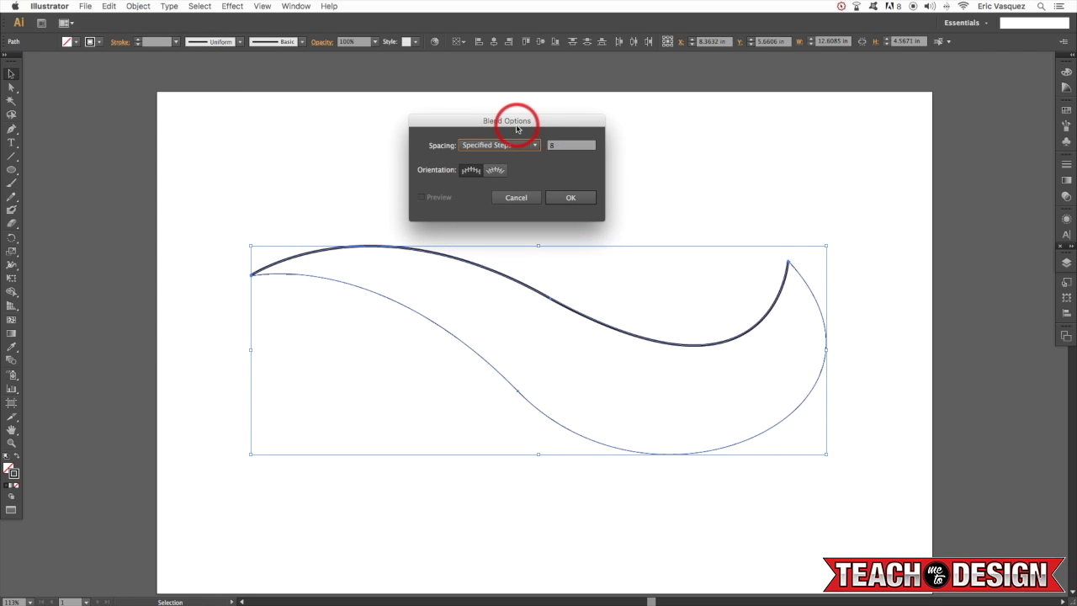
left_click(595, 179)
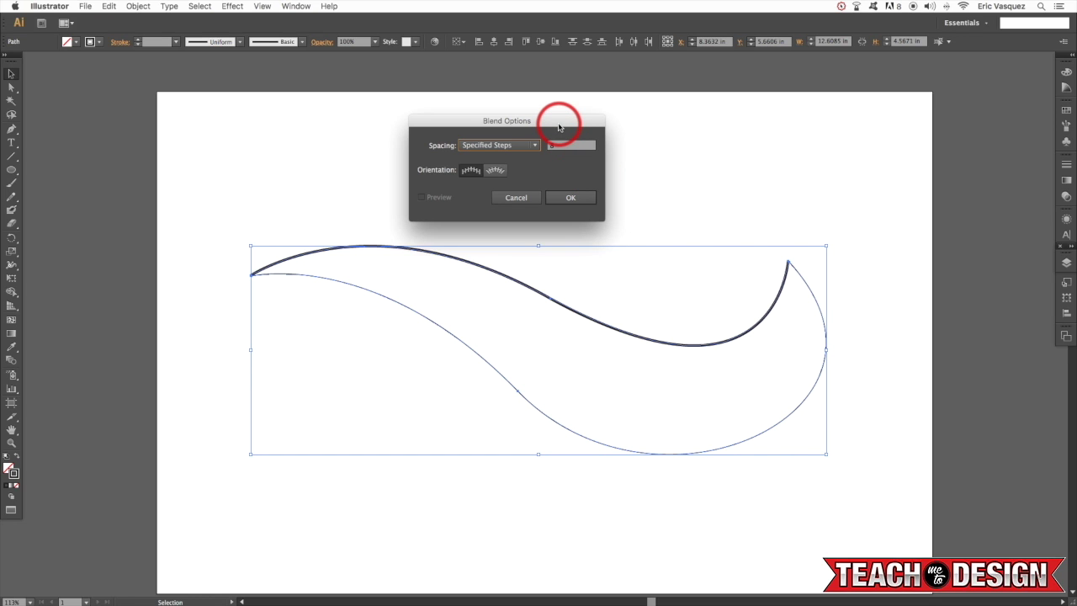
left_click_drag(558, 127, 558, 131)
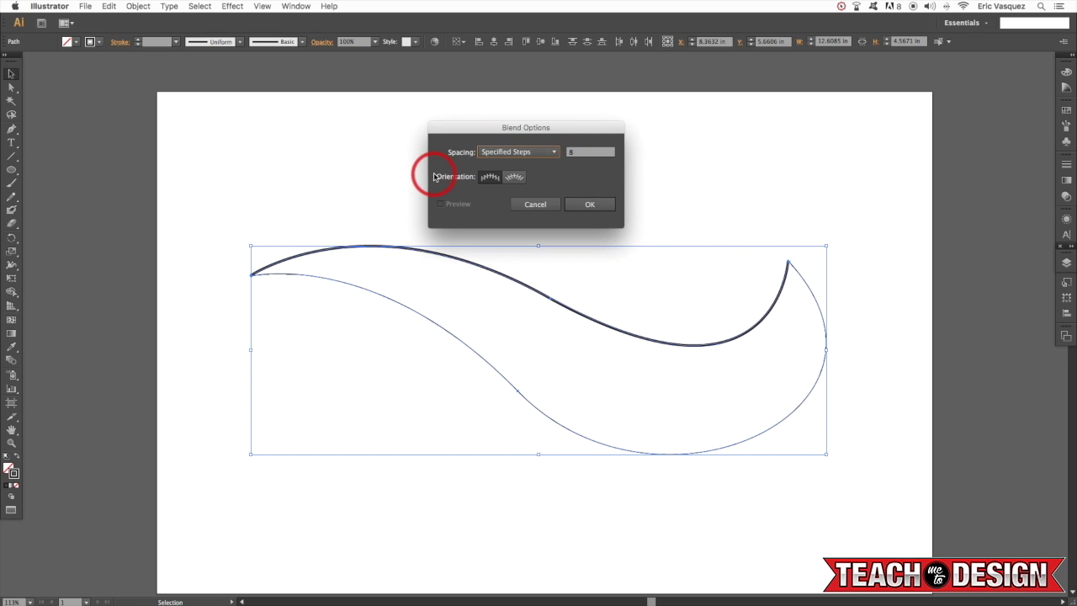
left_click(508, 156)
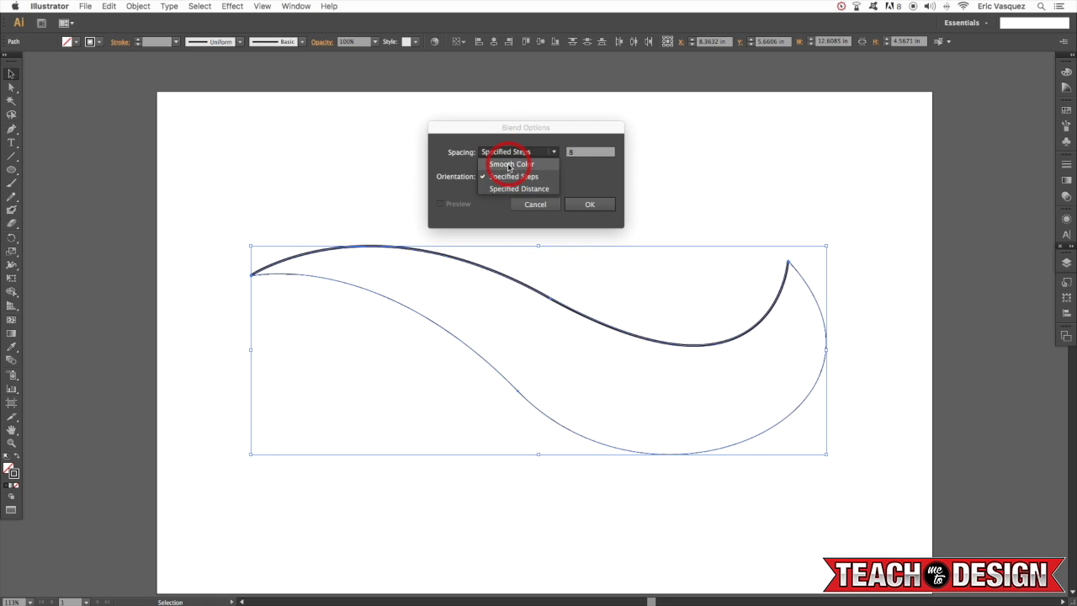
left_click(508, 177)
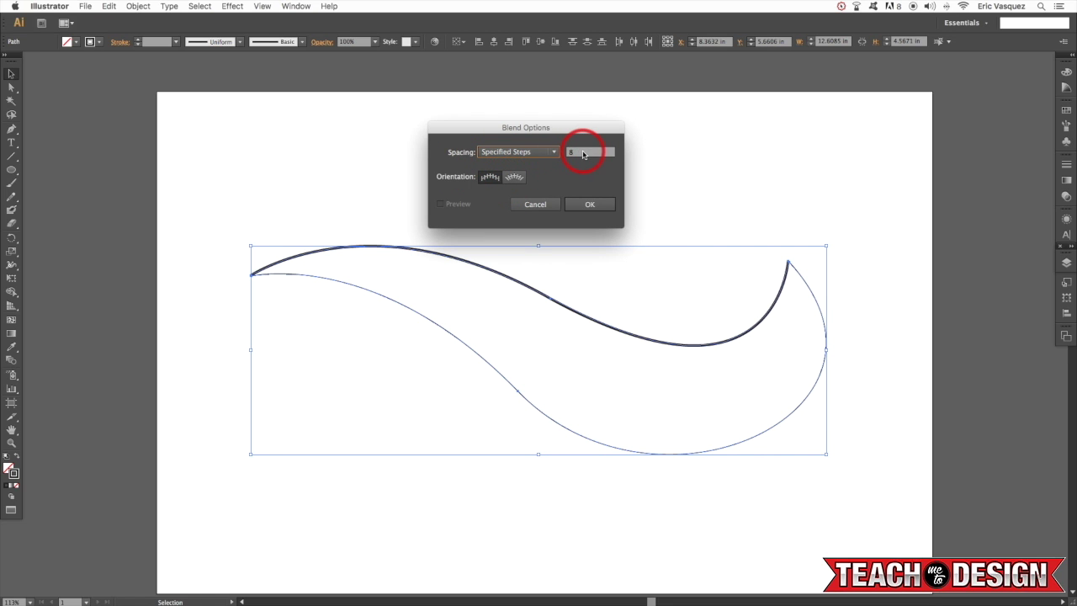
left_click(589, 205)
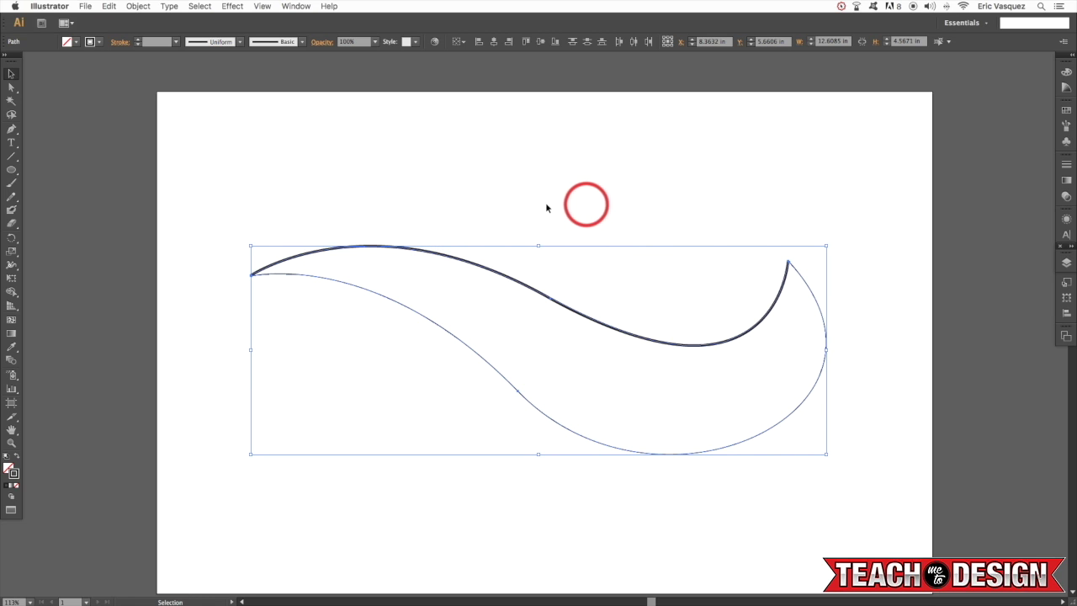
Make a blend between the two selected curves
left_click(135, 9)
mouse_move(215, 242)
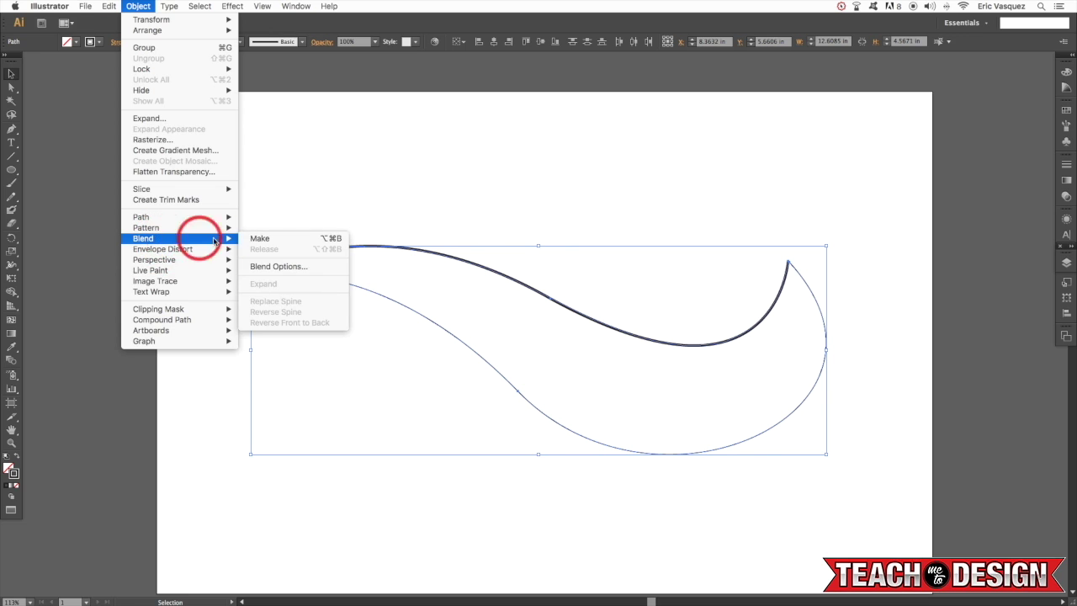
left_click(420, 200)
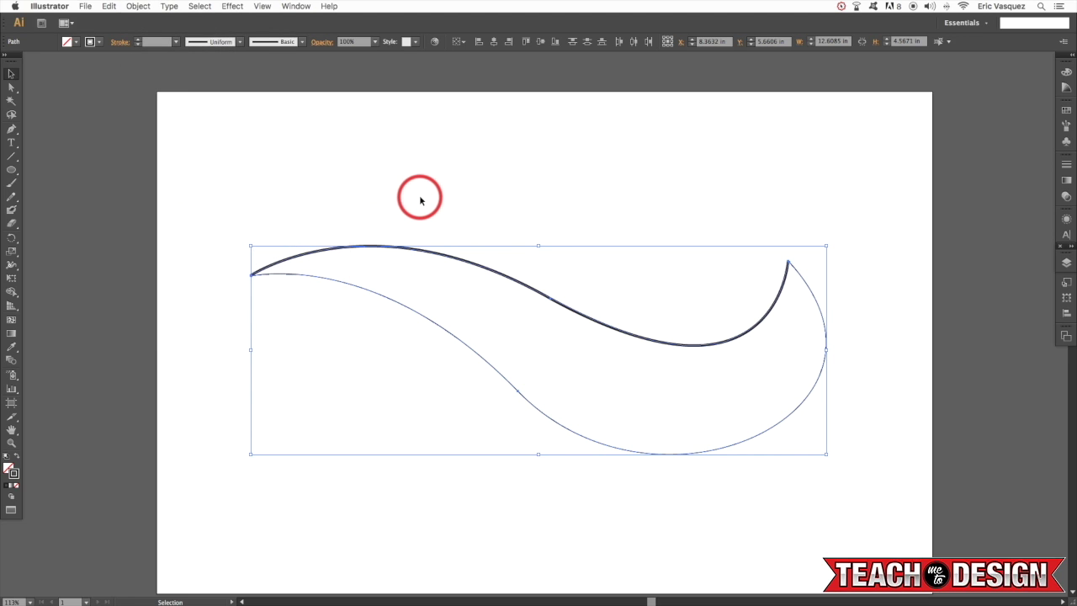
key("super+alt+b")
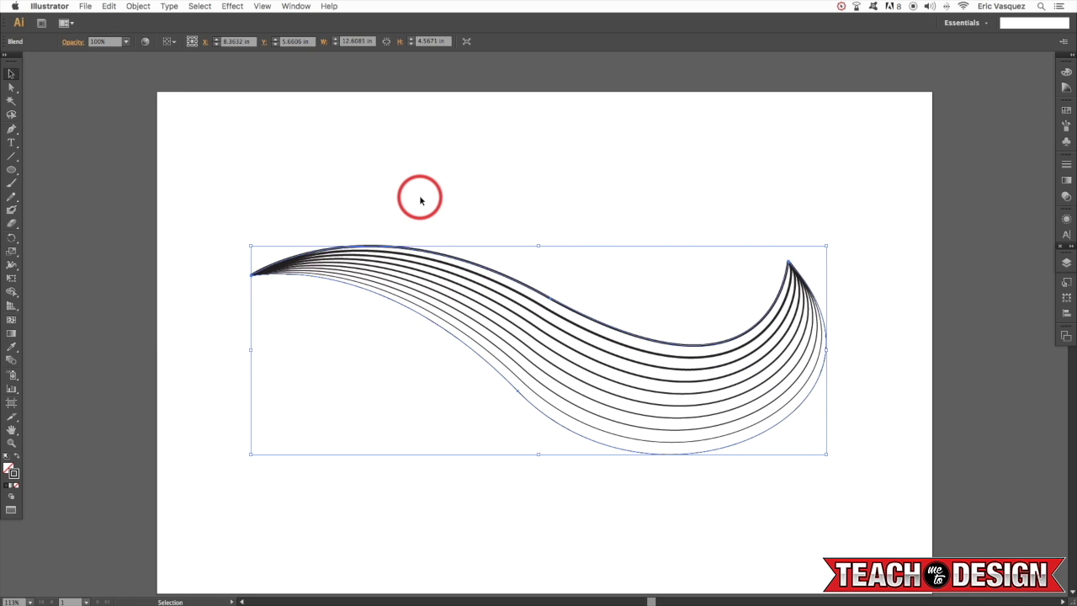
Select the whole blend and move it up and slightly left on the artboard
left_click(420, 200)
scroll(437, 177, "left", 1)
scroll(433, 181, "right", 2)
scroll(433, 181, "down", 1)
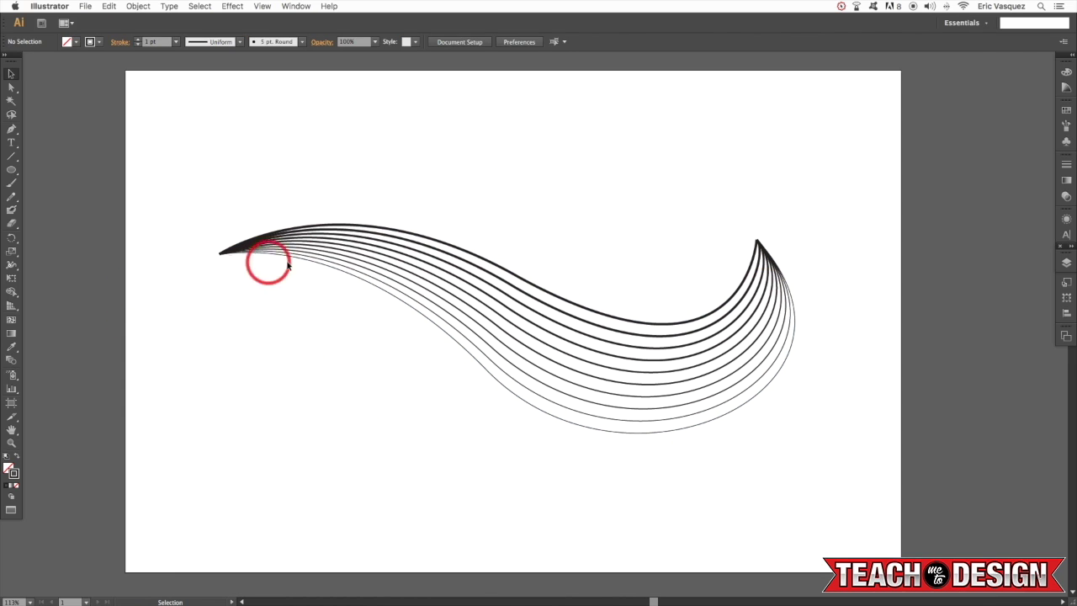
left_click_drag(631, 202, 702, 455)
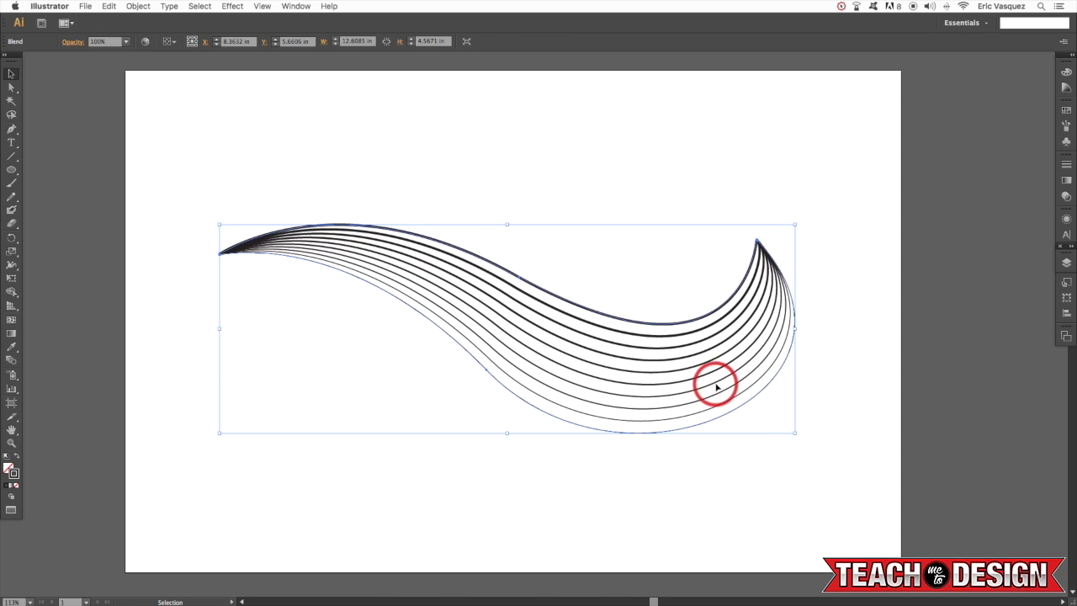
left_click(649, 286)
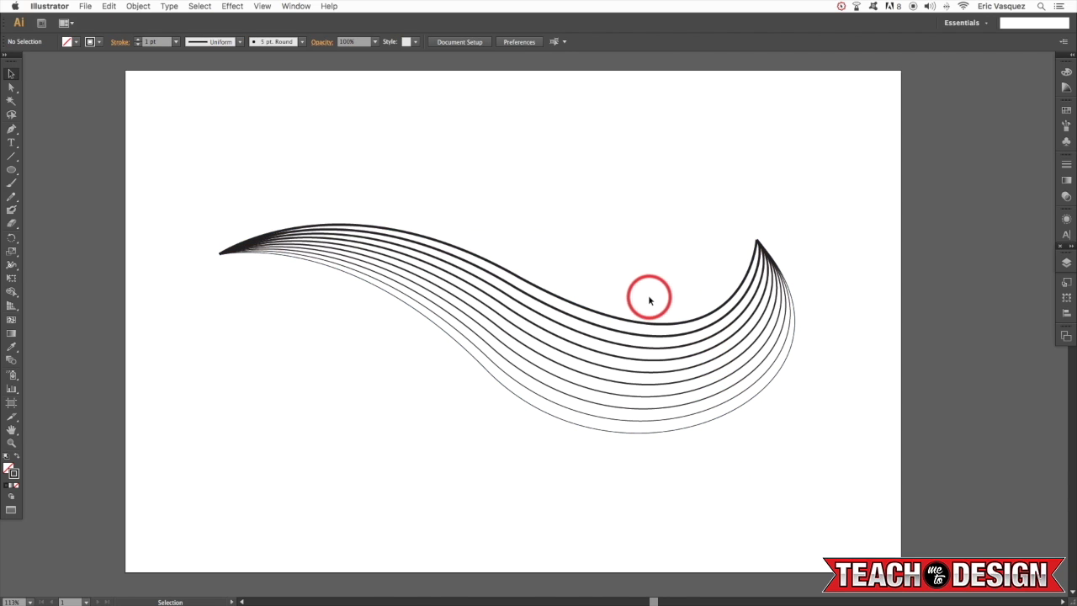
left_click(488, 260)
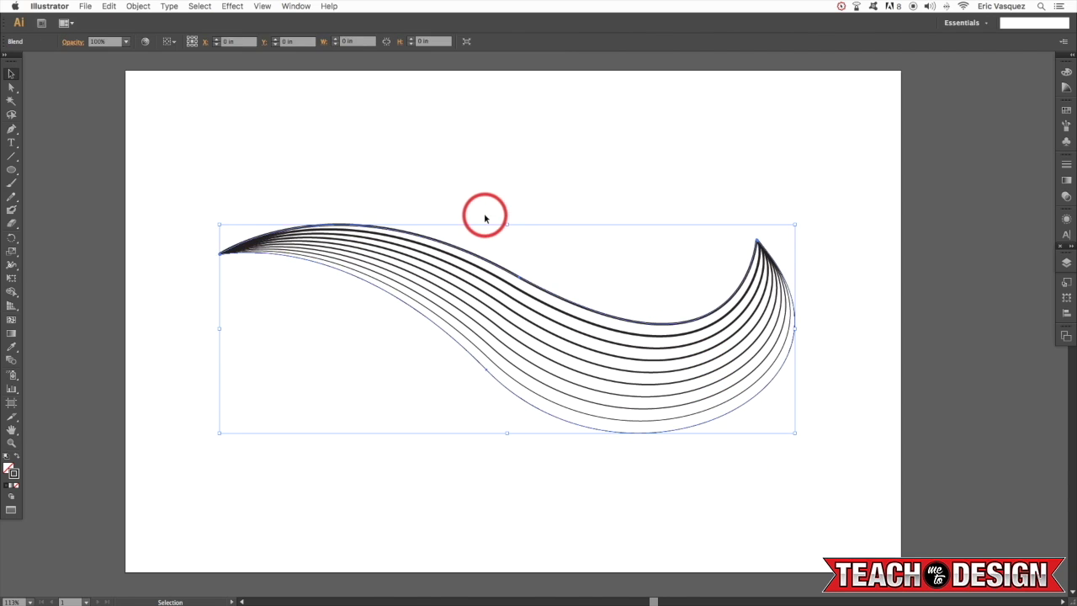
left_click_drag(486, 263, 462, 195)
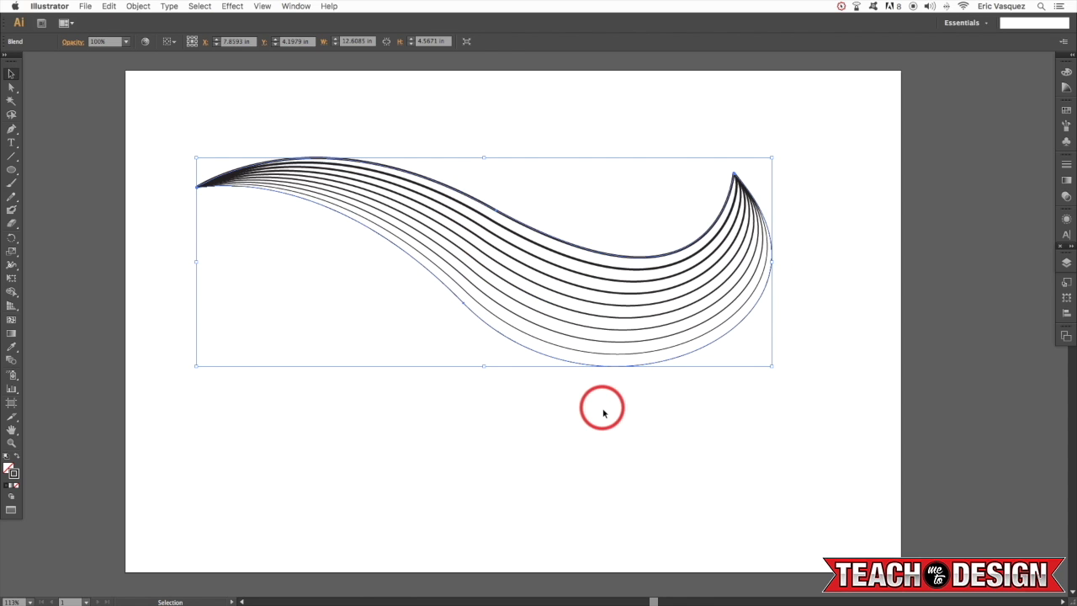
Set the blend's Specified Steps spacing to 14 and move the blend slightly lower on the artboard
left_click(130, 6)
mouse_move(193, 238)
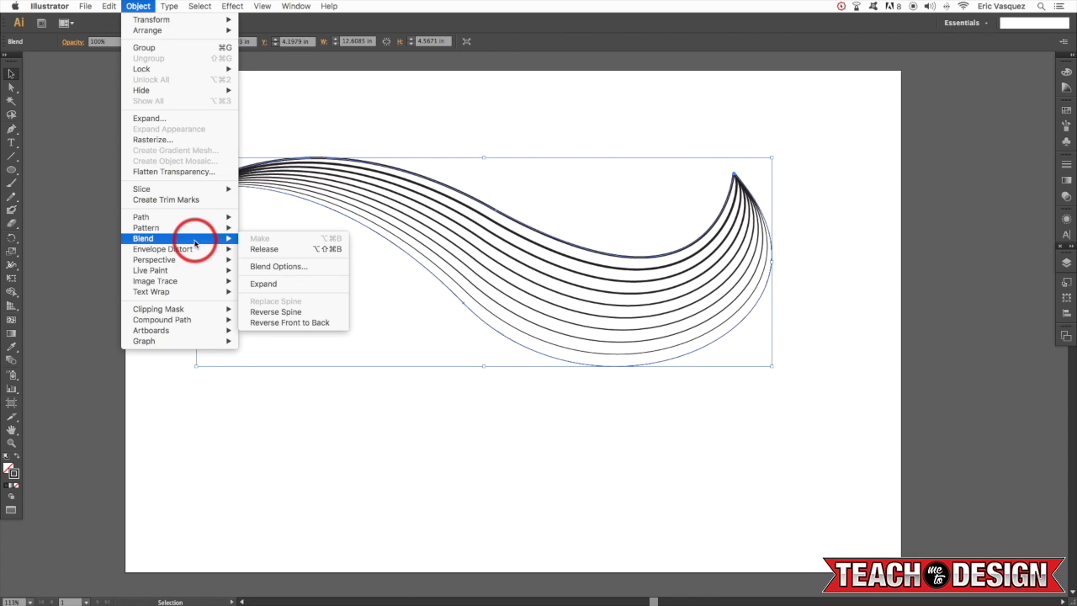
left_click(271, 266)
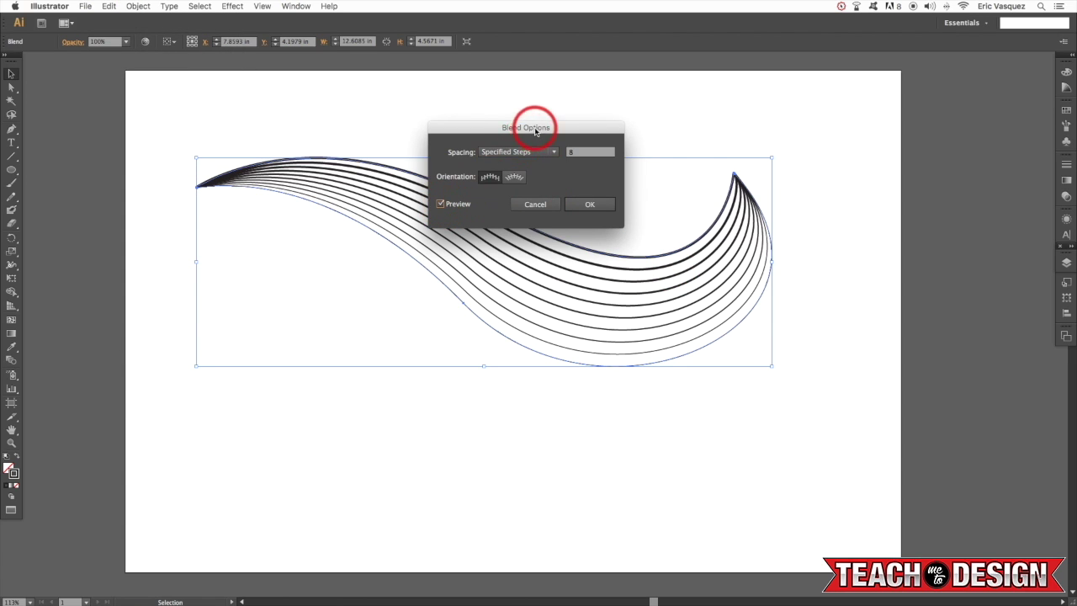
left_click_drag(535, 131, 870, 333)
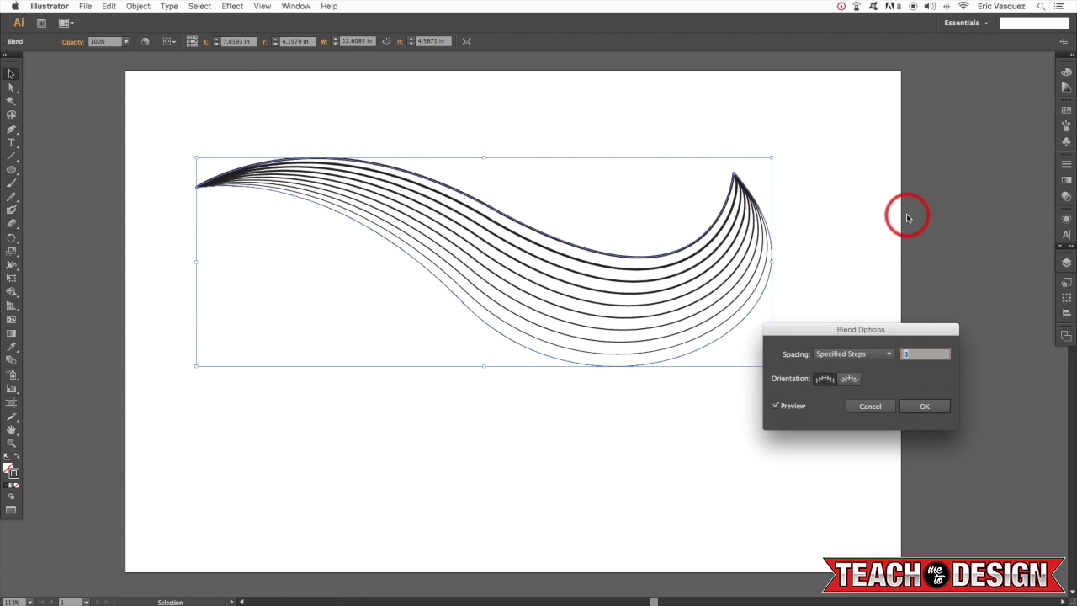
key("Tab")
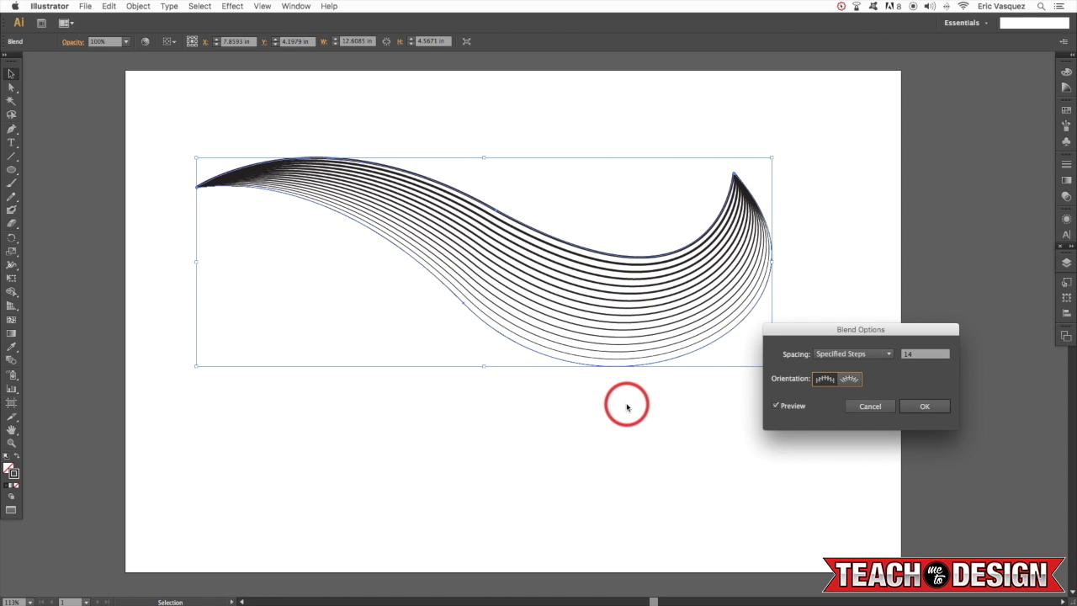
left_click(925, 409)
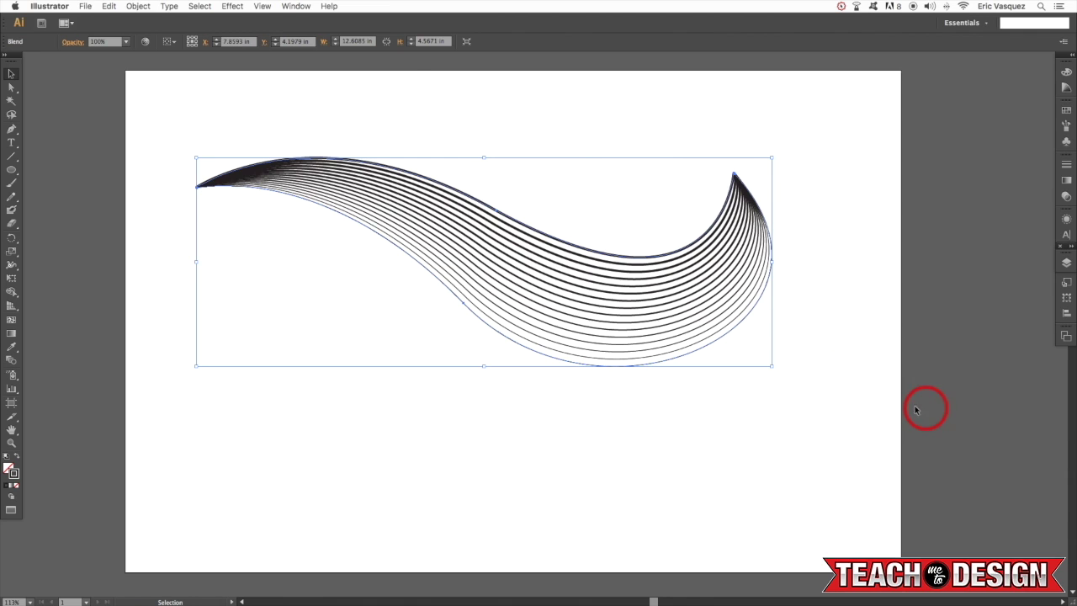
left_click_drag(441, 108, 687, 461)
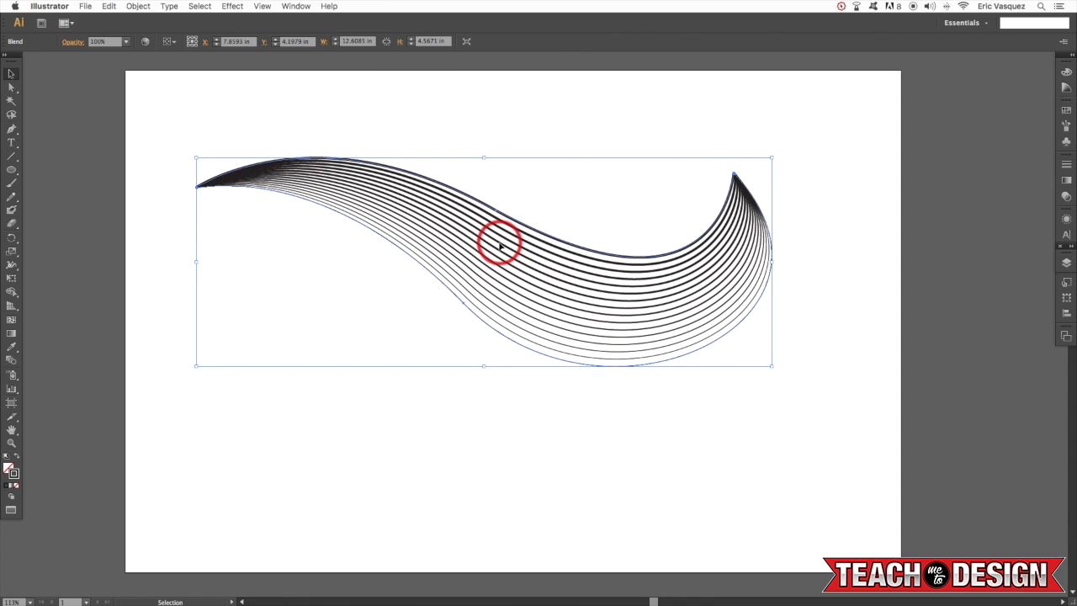
left_click_drag(407, 208, 394, 247)
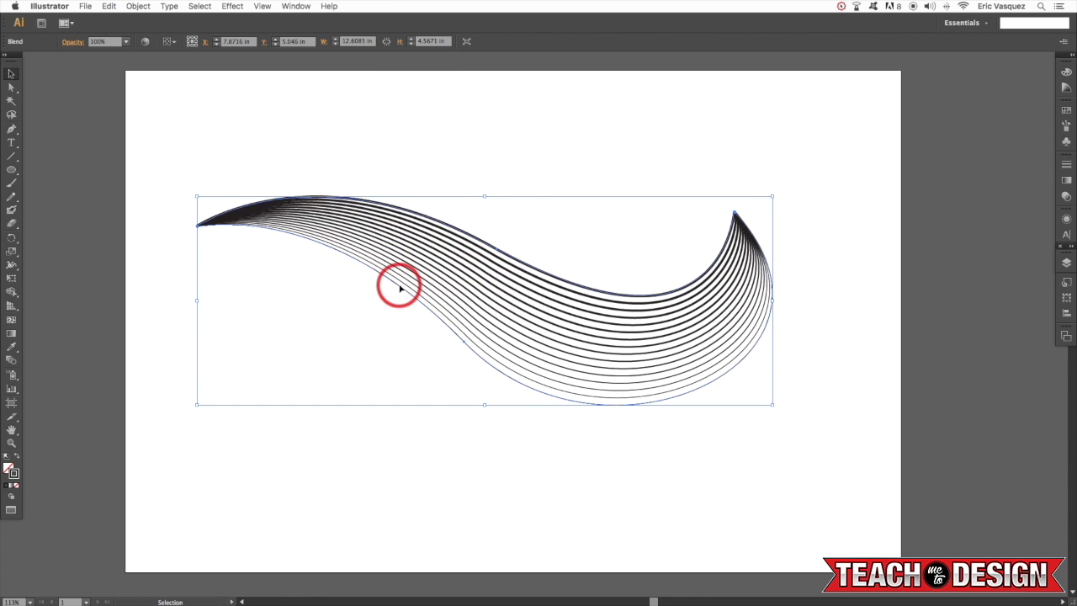
Try expanding the blend into separate paths, and undo the expansion
left_click(138, 6)
left_click(179, 120)
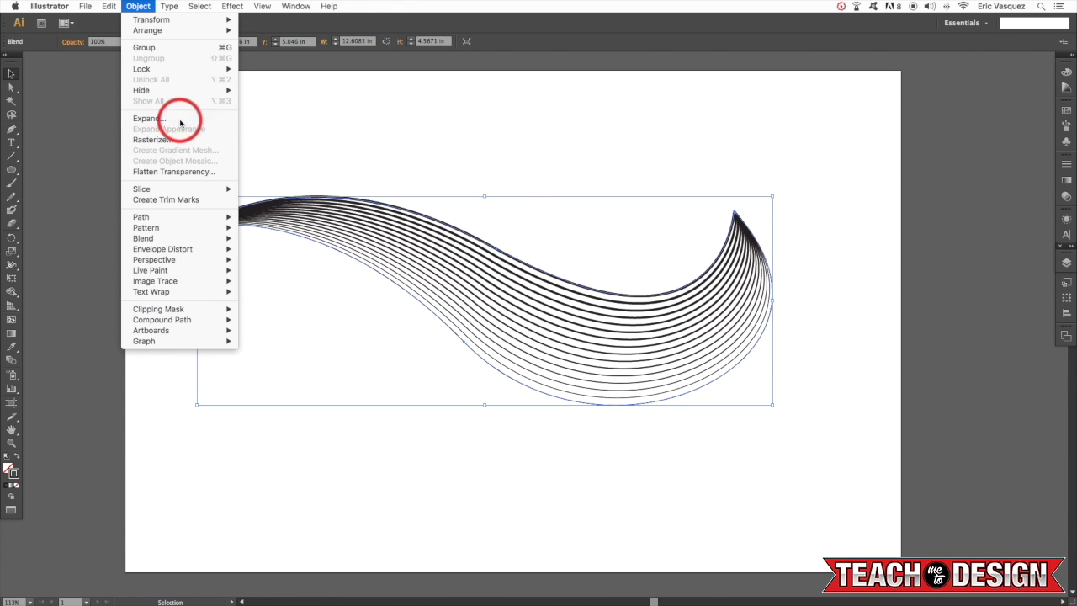
left_click(581, 381)
left_click(648, 143)
left_click_drag(913, 143, 584, 453)
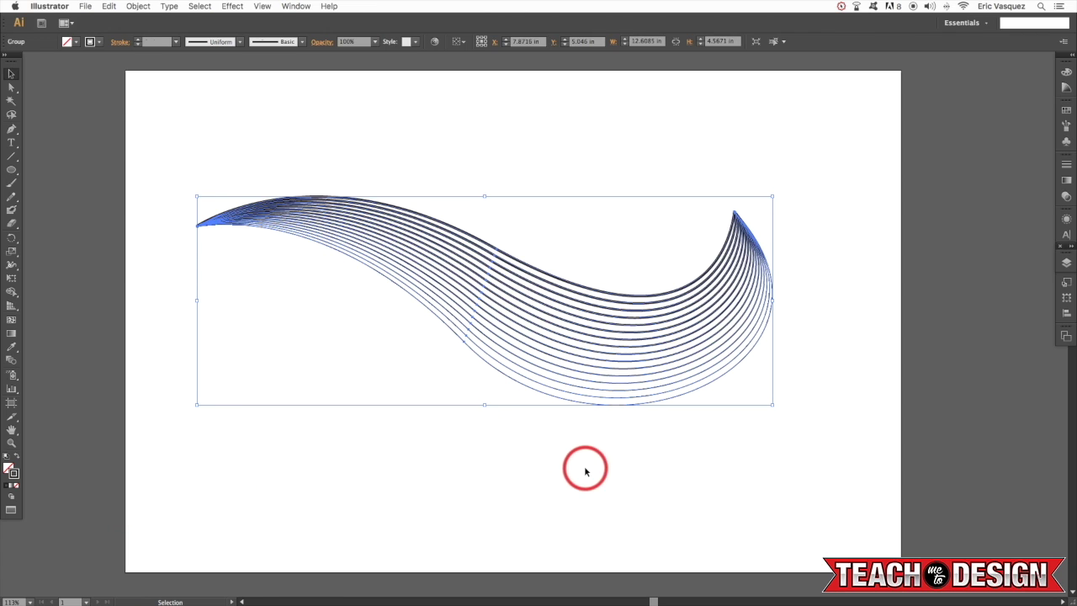
left_click(583, 466)
key("ctrl+z")
left_click(591, 472)
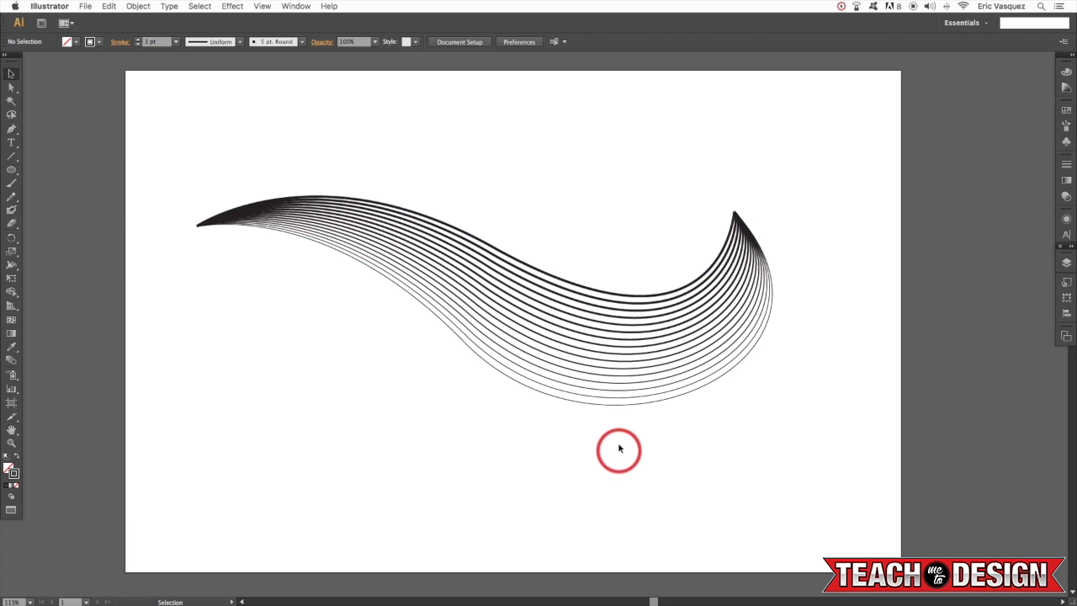
Scale the blend down proportionally to about 7.96 in wide by 2.88 in high
left_click(606, 384)
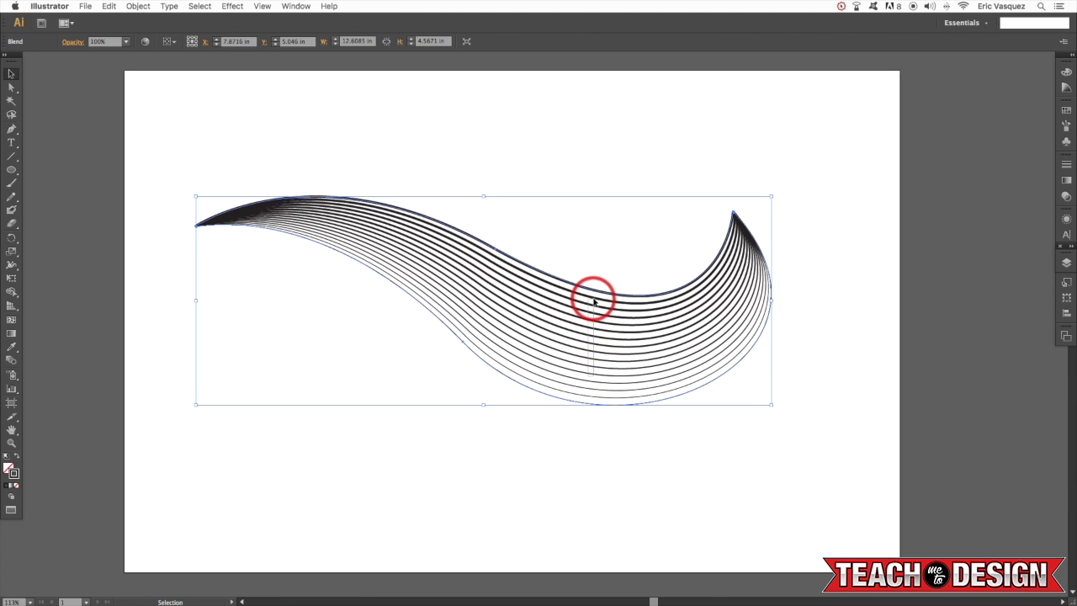
left_click_drag(771, 404, 632, 335)
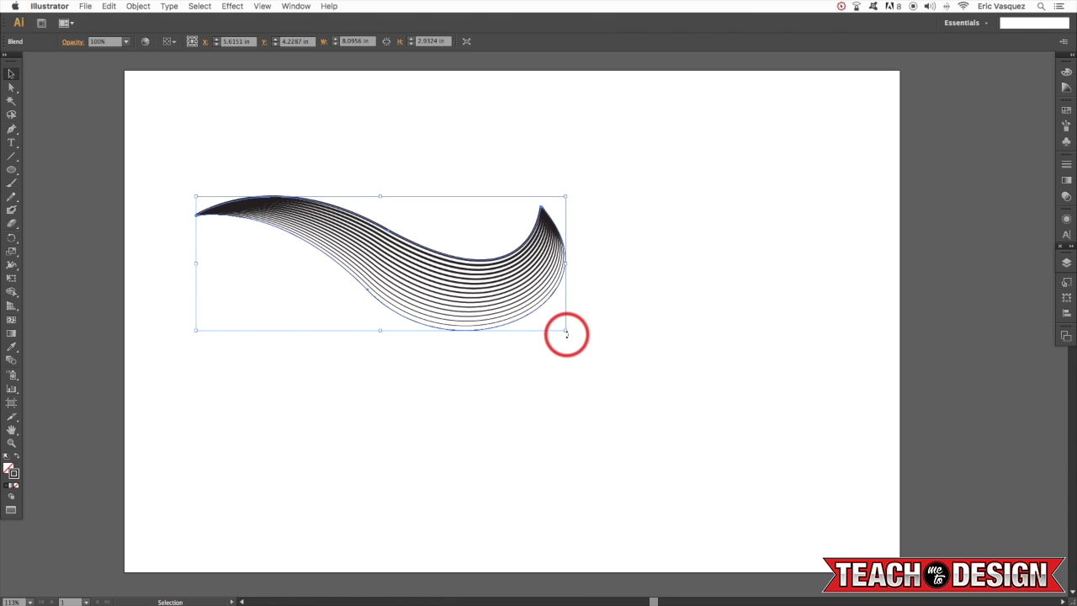
mouse_move(565, 330)
left_mouse_down()
mouse_move(534, 306)
mouse_move(560, 328)
left_mouse_up()
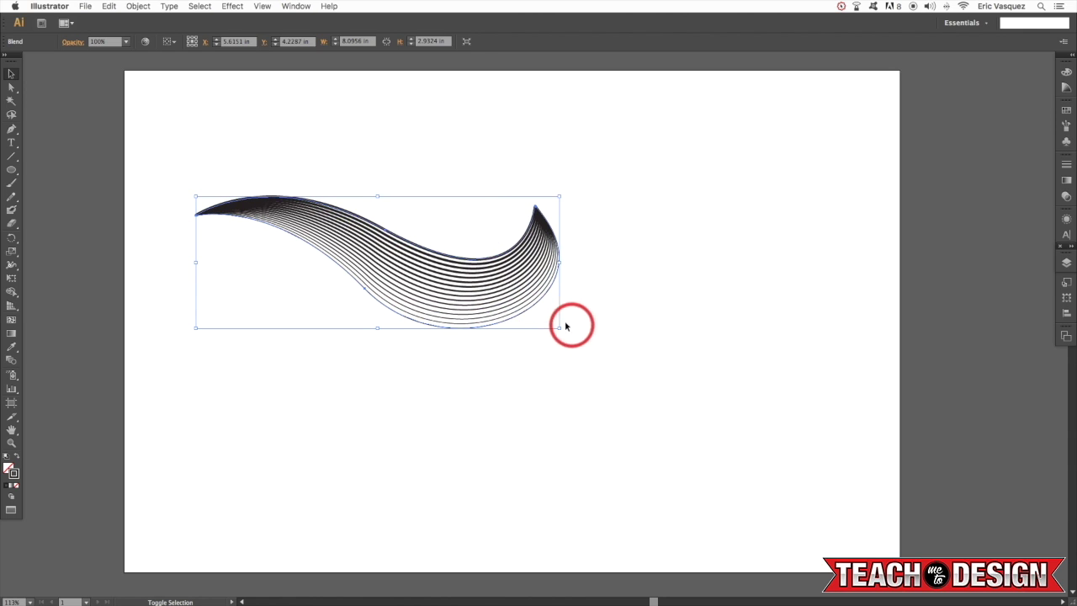
Move the blend near the artboard's upper edge and place a duplicate of it directly below
left_click_drag(505, 294, 498, 213)
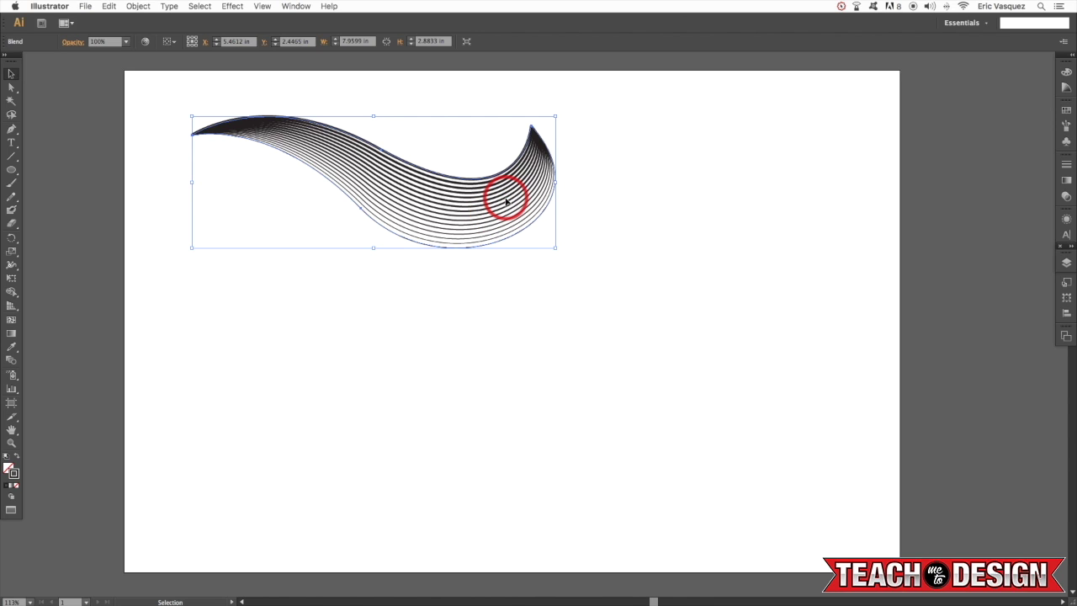
left_click_drag(506, 200, 515, 384)
scroll(663, 364, "left", 1)
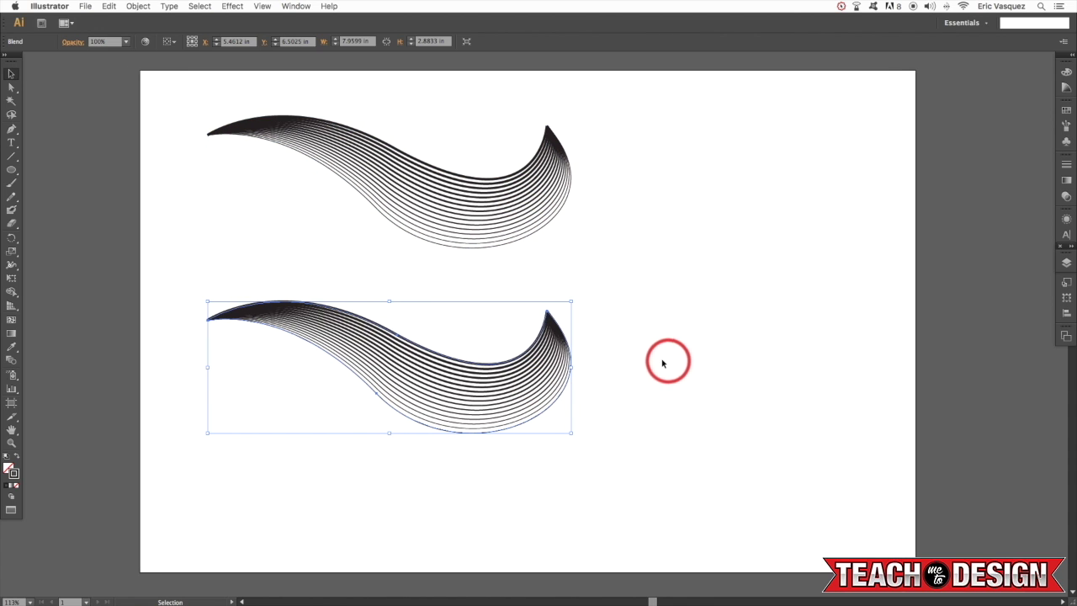
Preview an envelope warp on the lower copy, trying the Arc Lower style with adjusted bend and distortion, and cancel it
left_click(139, 5)
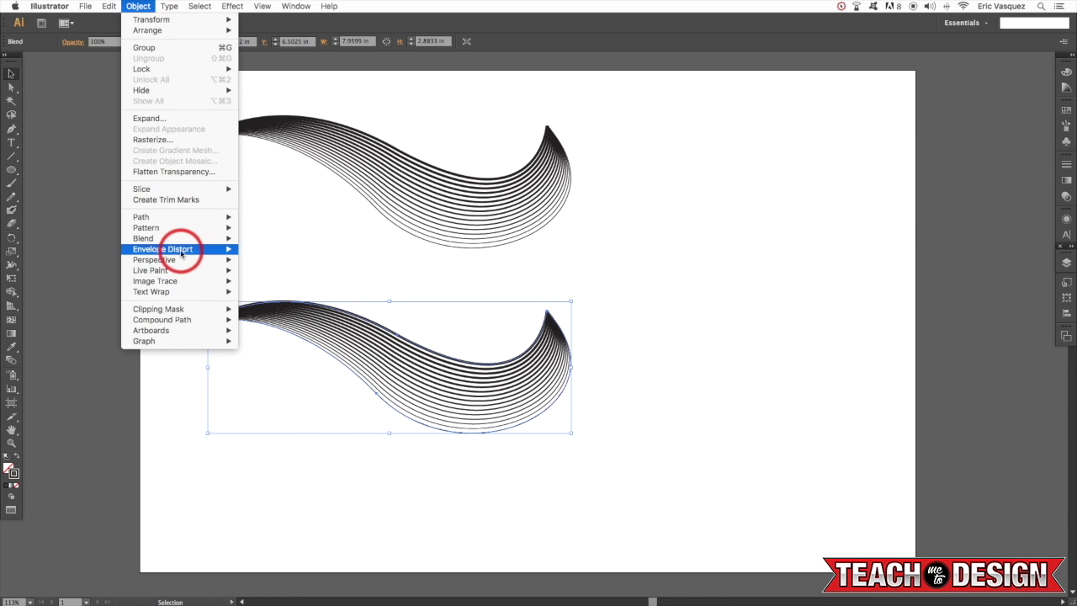
mouse_move(160, 250)
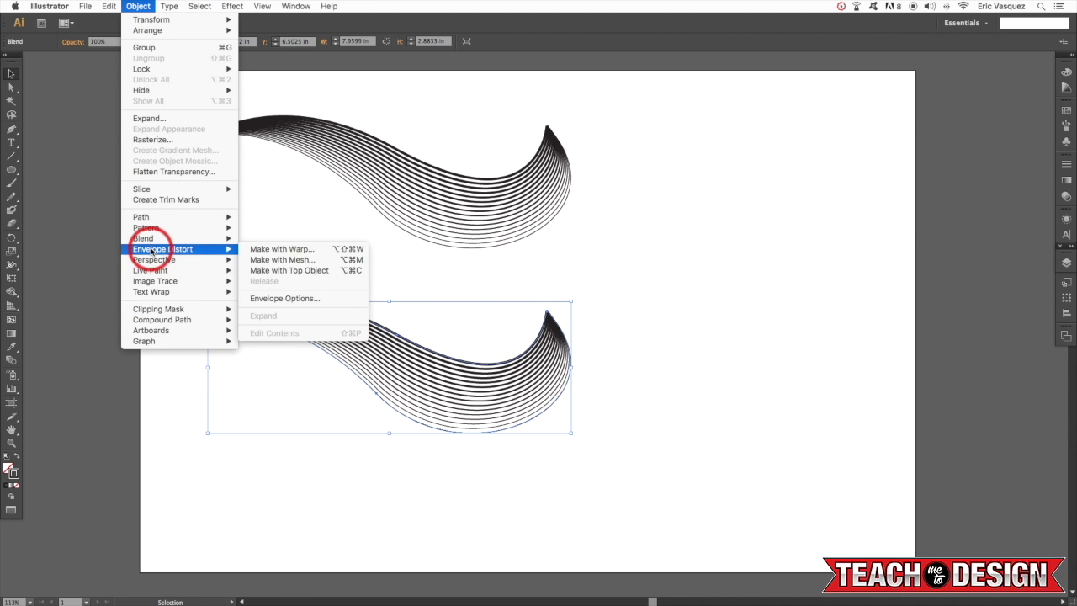
left_click(296, 250)
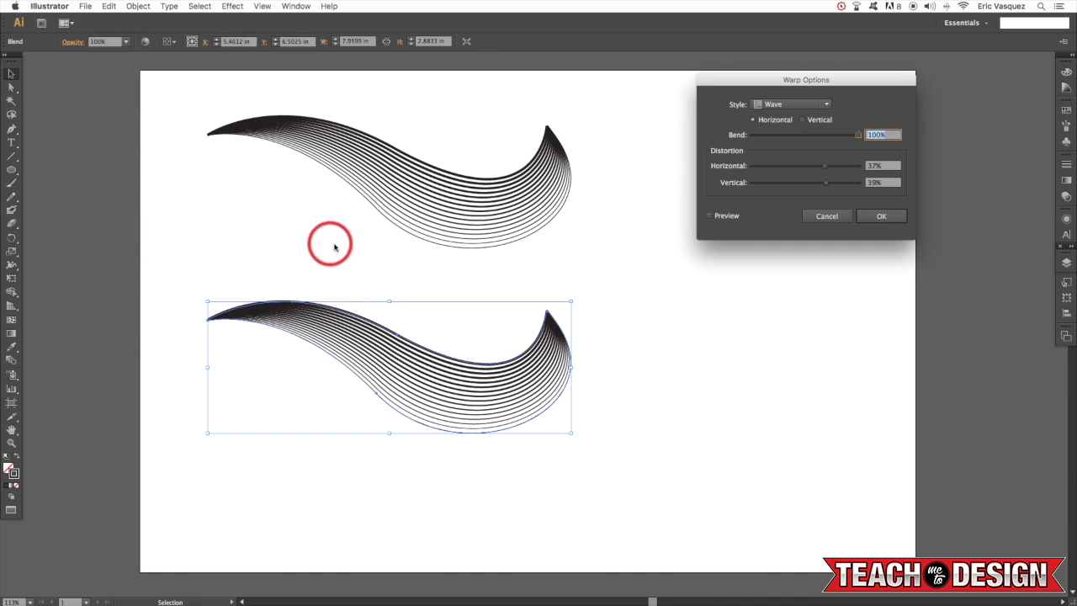
left_click(708, 216)
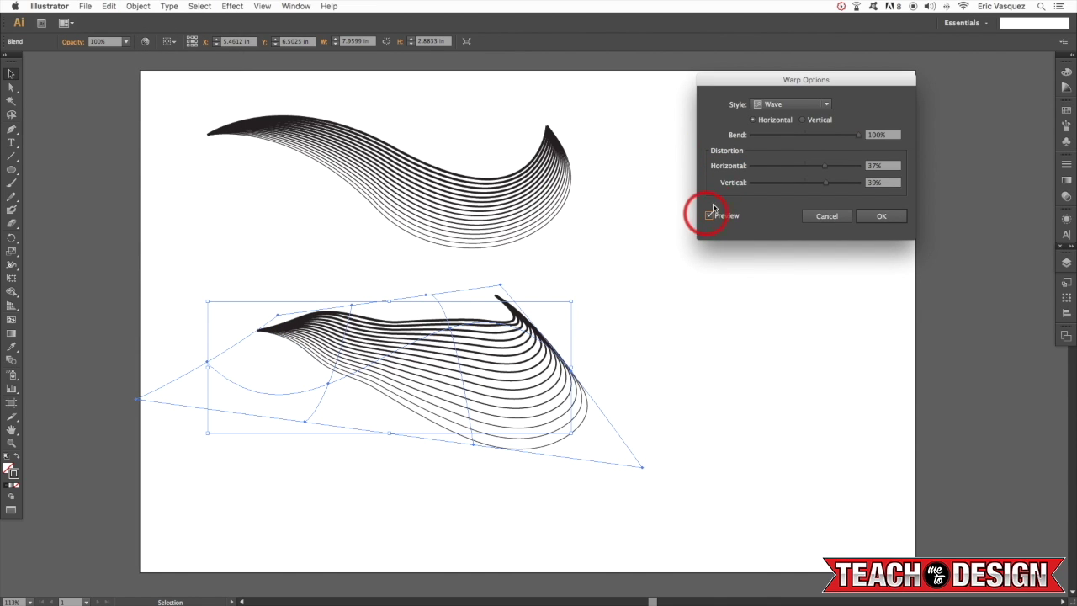
left_click(791, 104)
left_click(791, 121)
left_click(783, 106)
left_click(784, 135)
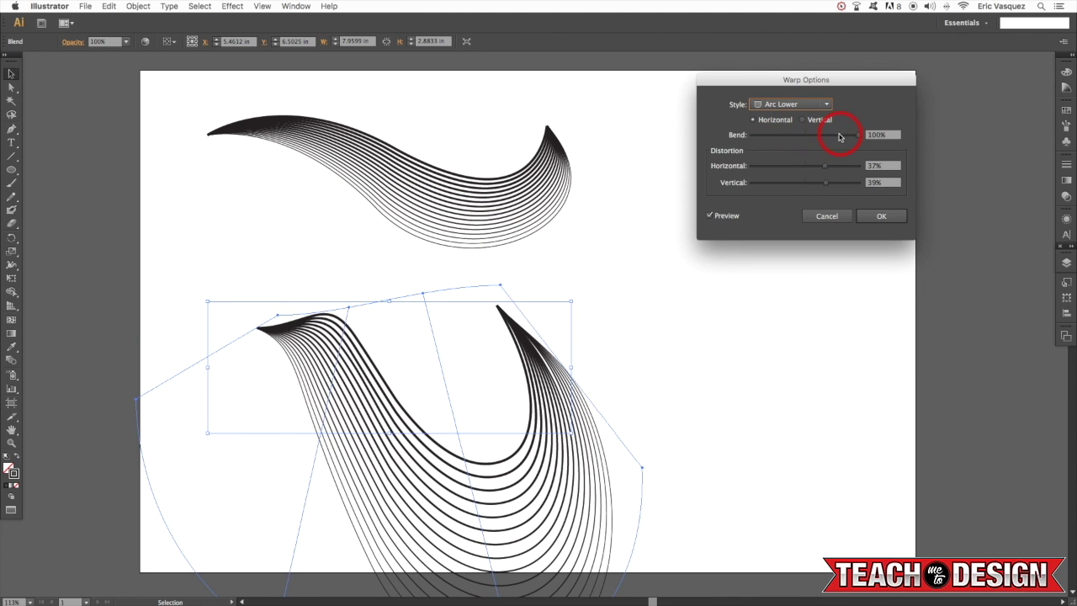
left_click_drag(859, 139, 779, 168)
left_click_drag(843, 184, 816, 185)
left_click(829, 216)
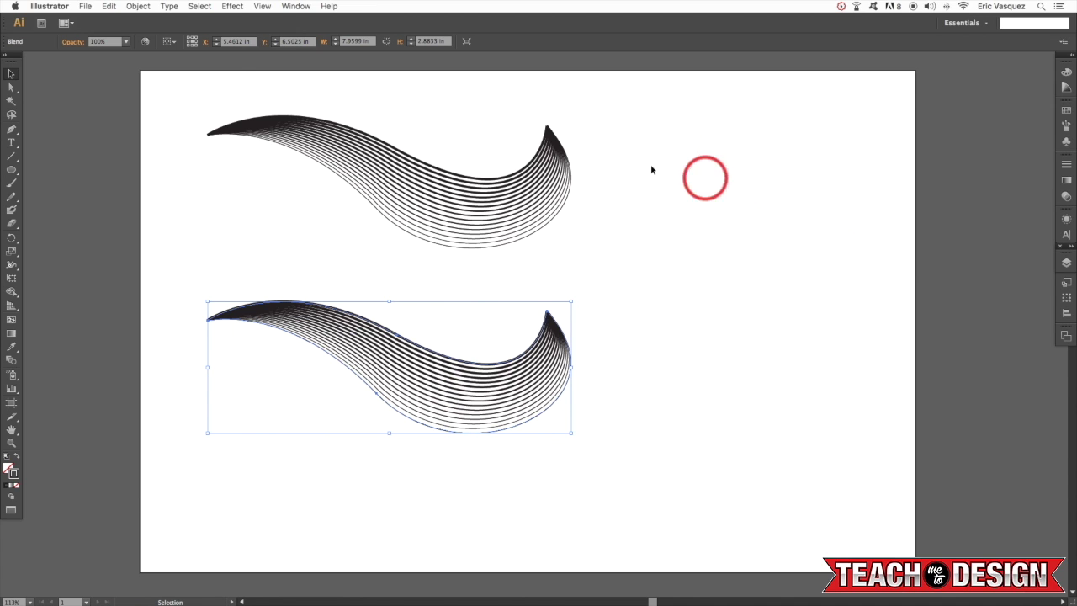
Apply an Envelope Distort mesh with 4 rows and 4 columns to the lower copy
left_click(136, 6)
mouse_move(152, 250)
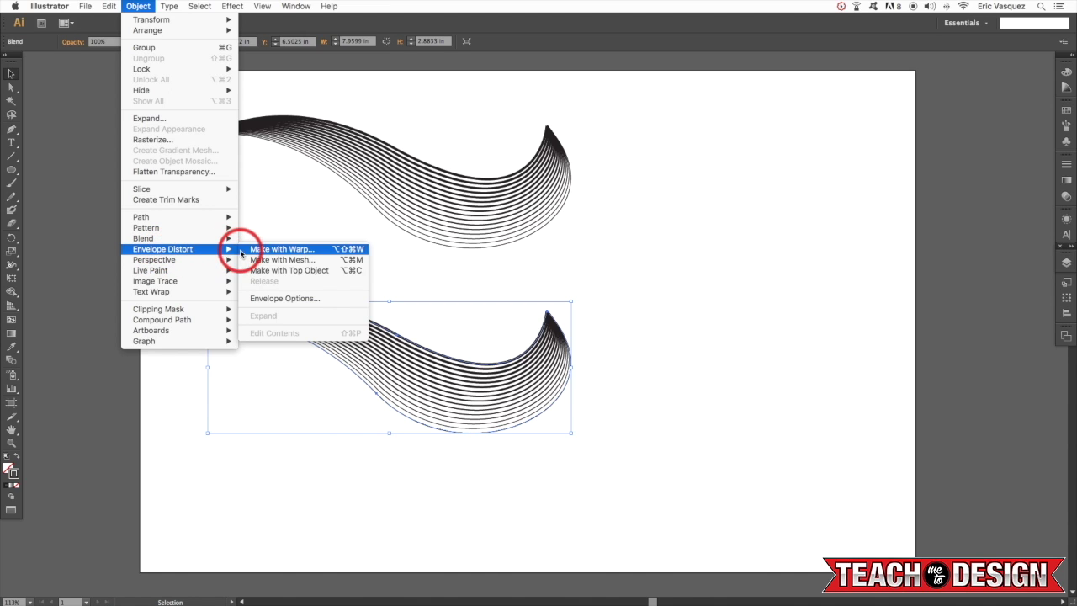
left_click(314, 260)
left_click_drag(550, 246, 695, 294)
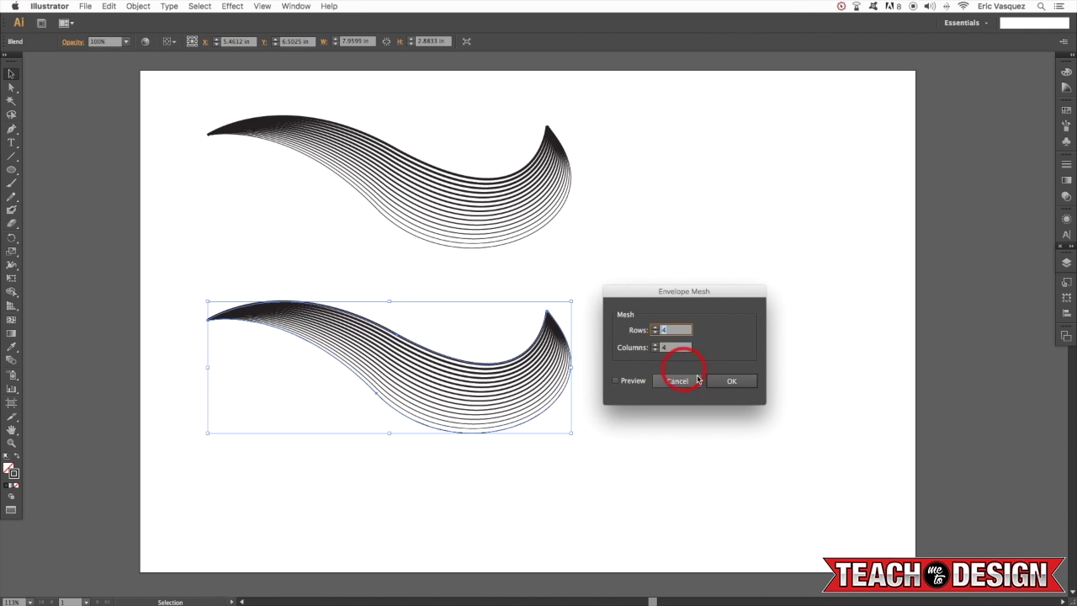
left_click(732, 383)
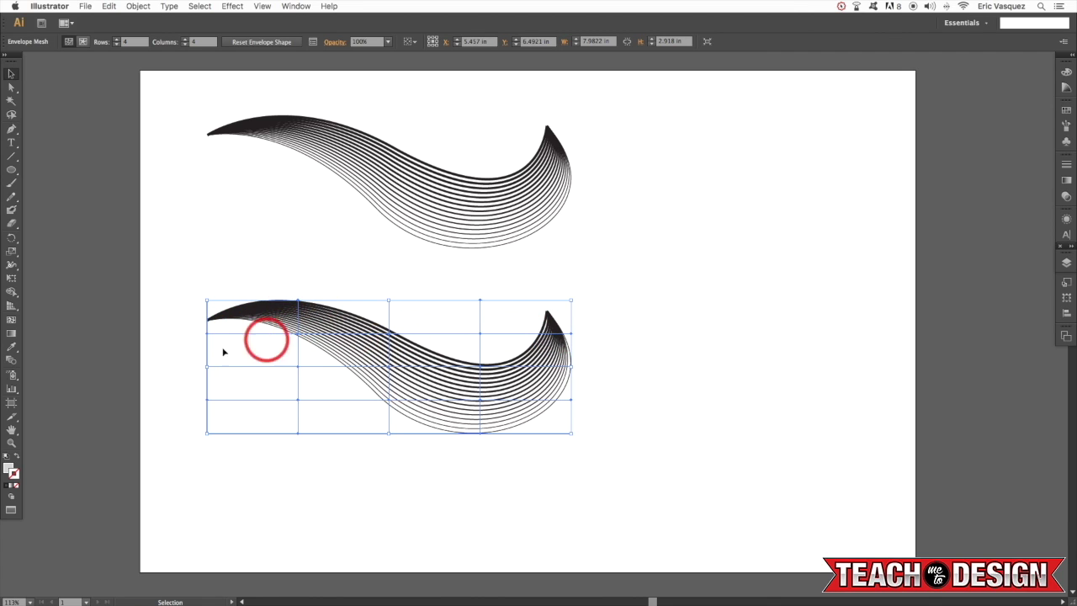
Move all five mesh points on the left edge of the lower copy's envelope straight down by about 0.83 in
key("a")
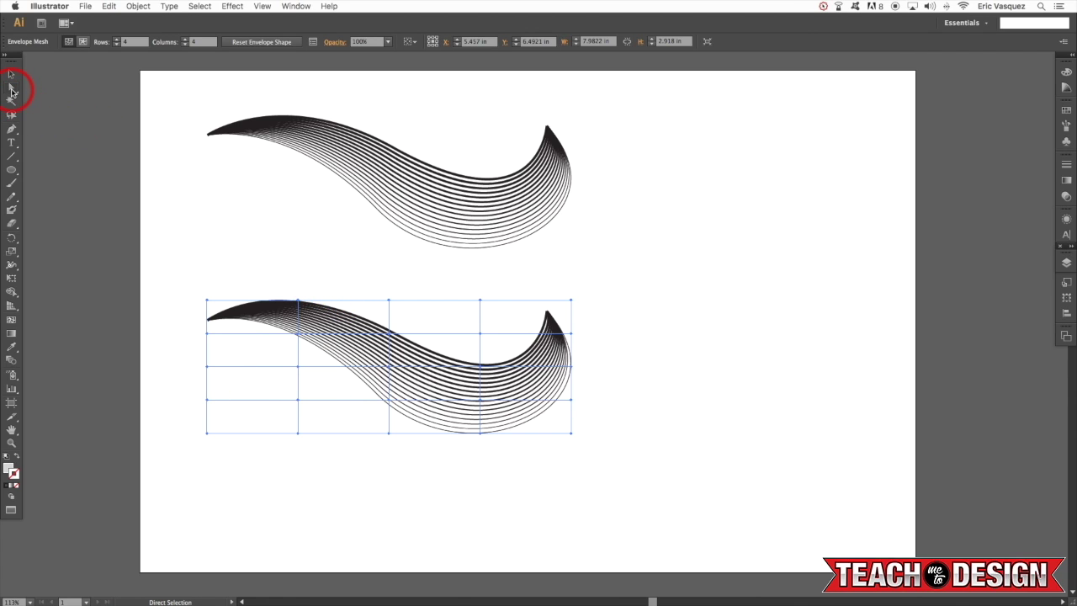
left_click(207, 300)
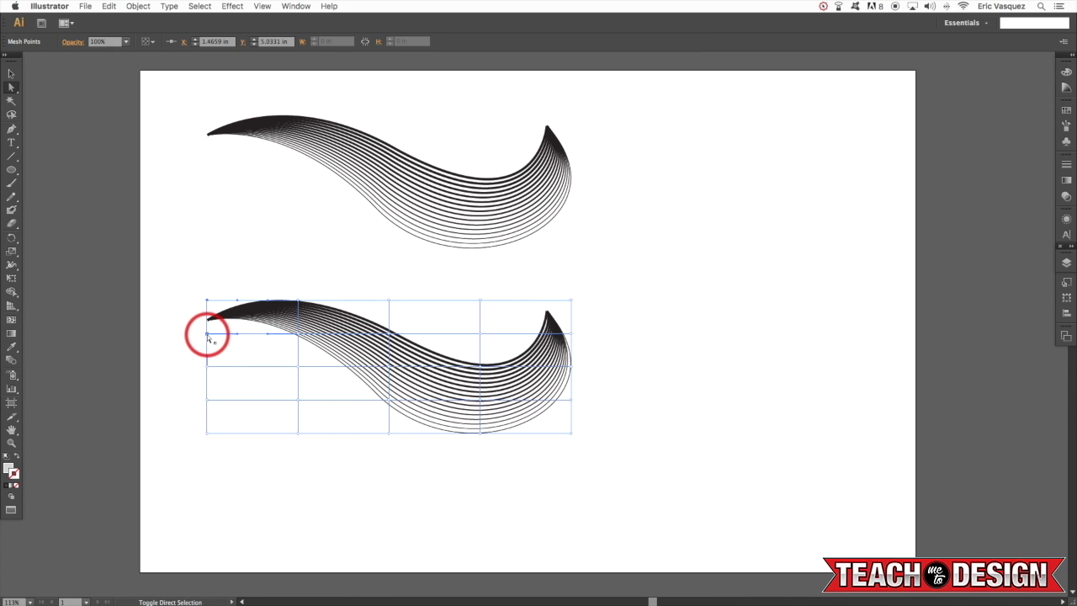
left_click(208, 335)
left_click(207, 367, "shift")
left_click(206, 400, "shift")
left_click(207, 434, "shift")
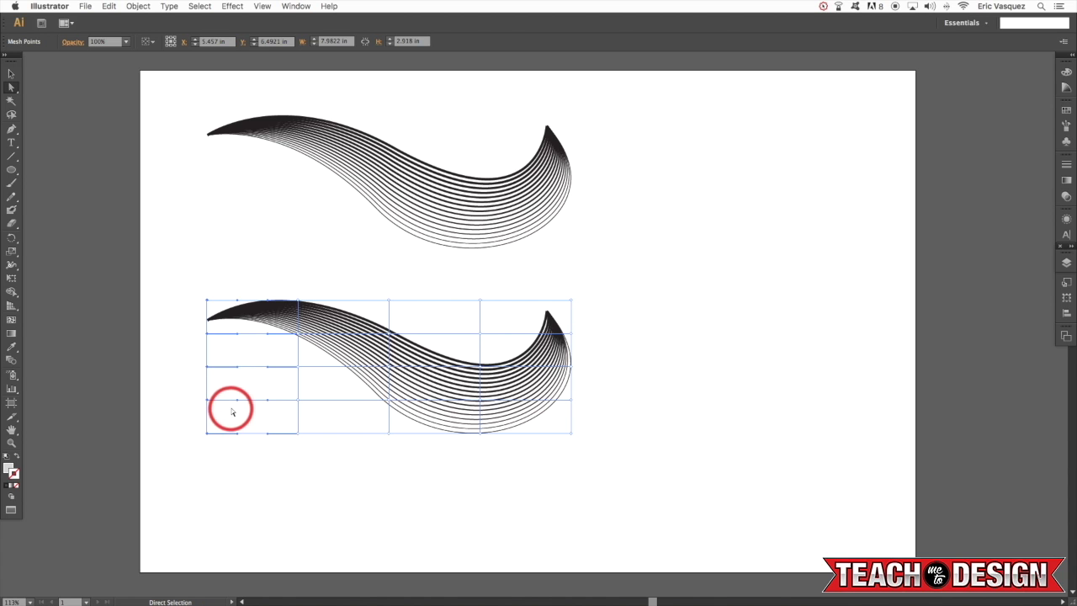
key("super+equal")
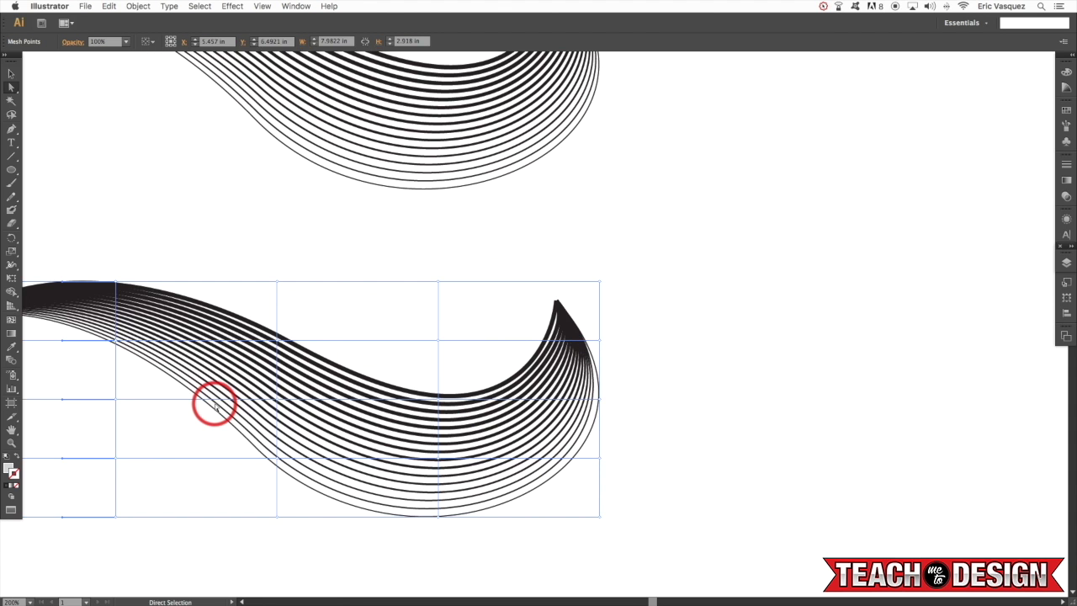
key("super+equal")
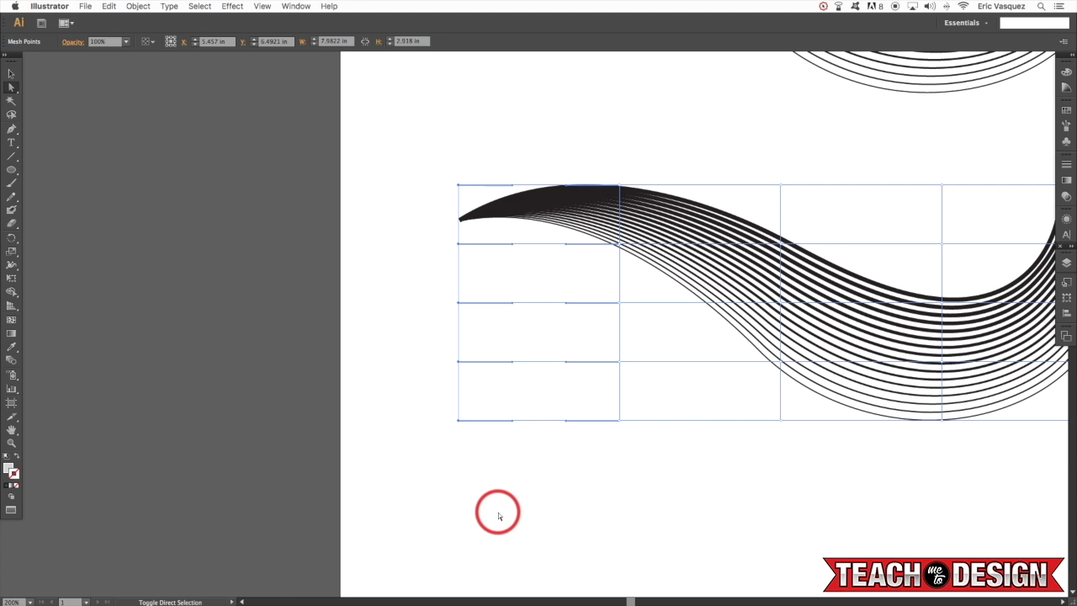
key("shift+Down")
key("shift+Down")
key("shift+Down")
key("shift+Down")
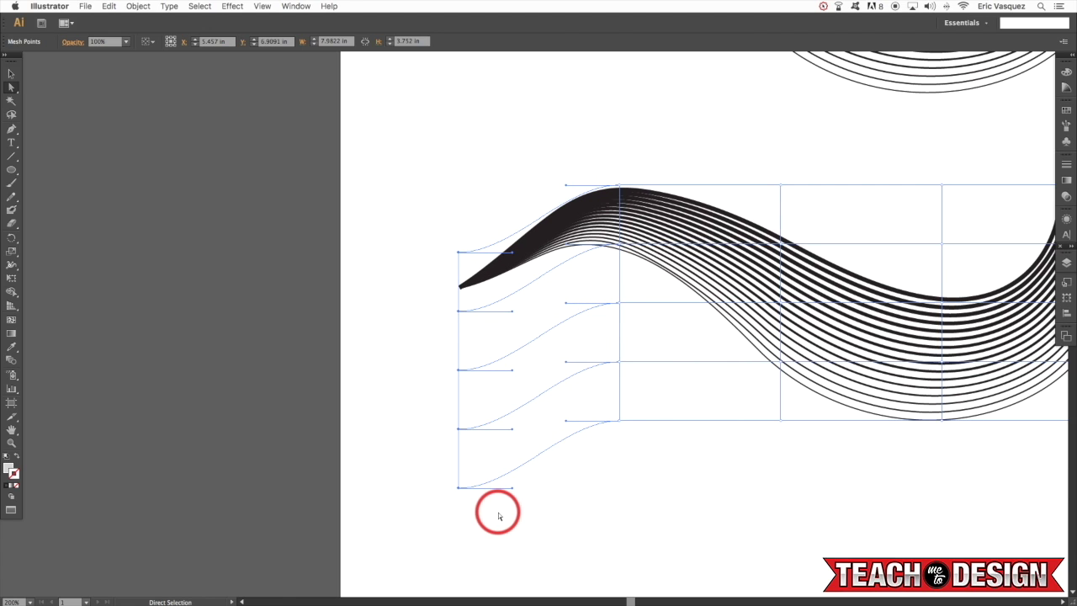
Angle the direction handle of the envelope's top-left corner mesh point upward to steepen the curve
left_click_drag(514, 247, 517, 207)
left_click(685, 149)
left_click_drag(684, 149, 497, 145)
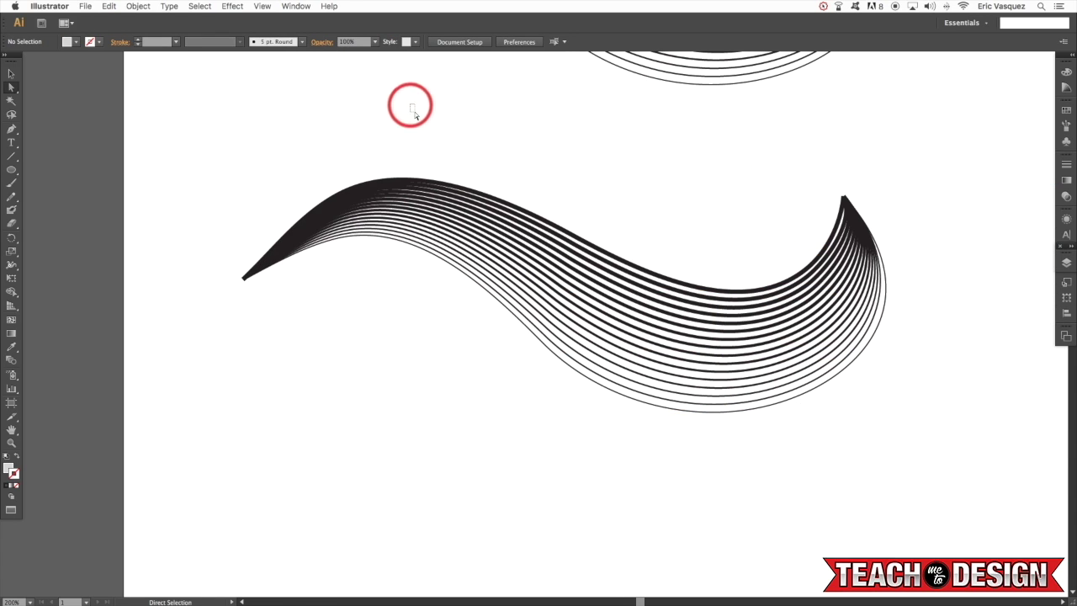
Move all five mesh points in the envelope's second column straight up by about 0.56 in
left_click_drag(411, 109, 660, 459)
left_click_drag(380, 132, 479, 580)
scroll(488, 328, "up", 3)
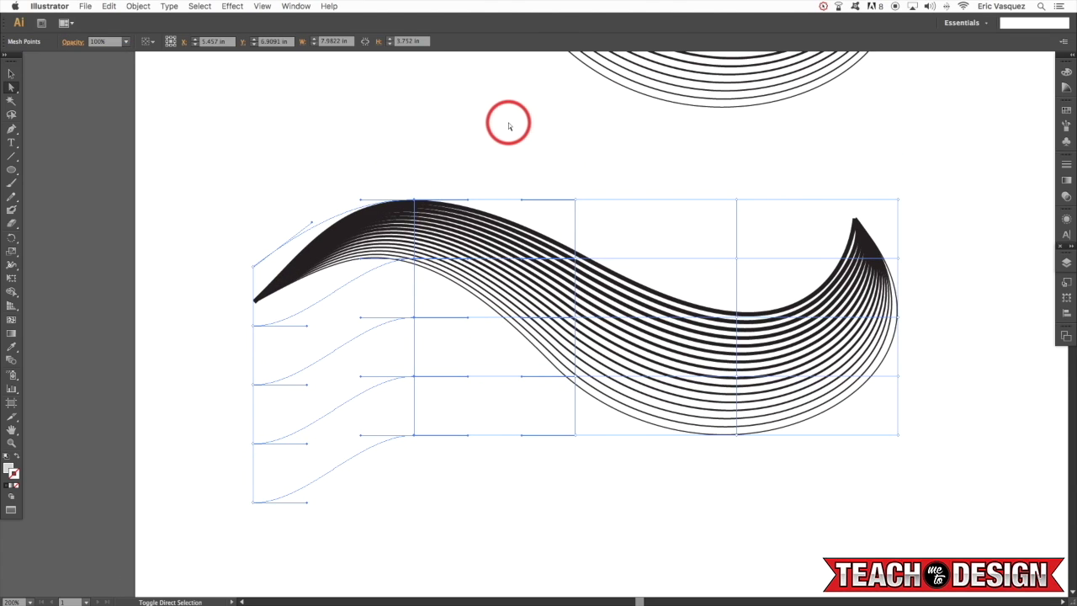
key("shift+Up")
key("shift+Up")
key("shift+Up")
key("shift+Up")
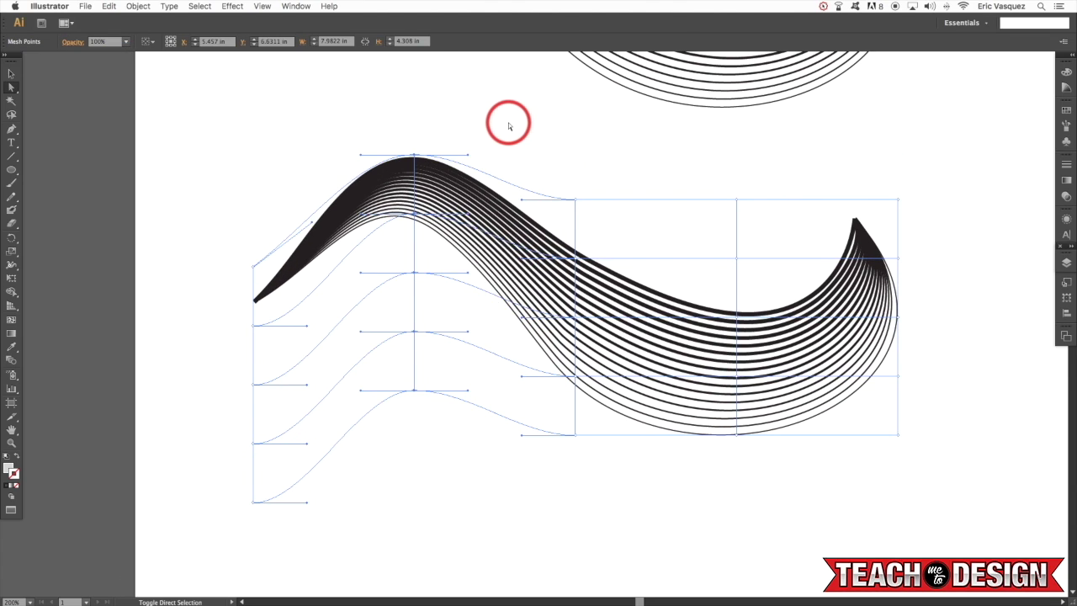
Try raising only the two uppermost mesh points of the envelope's middle column, and undo the change
left_click(511, 173)
left_click(555, 240)
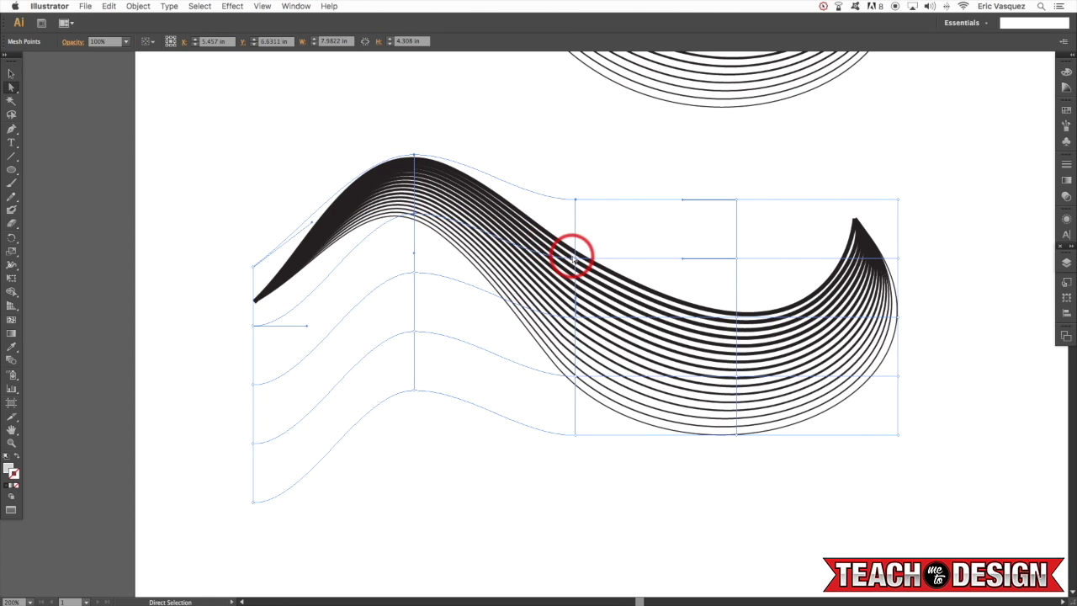
left_click(576, 200)
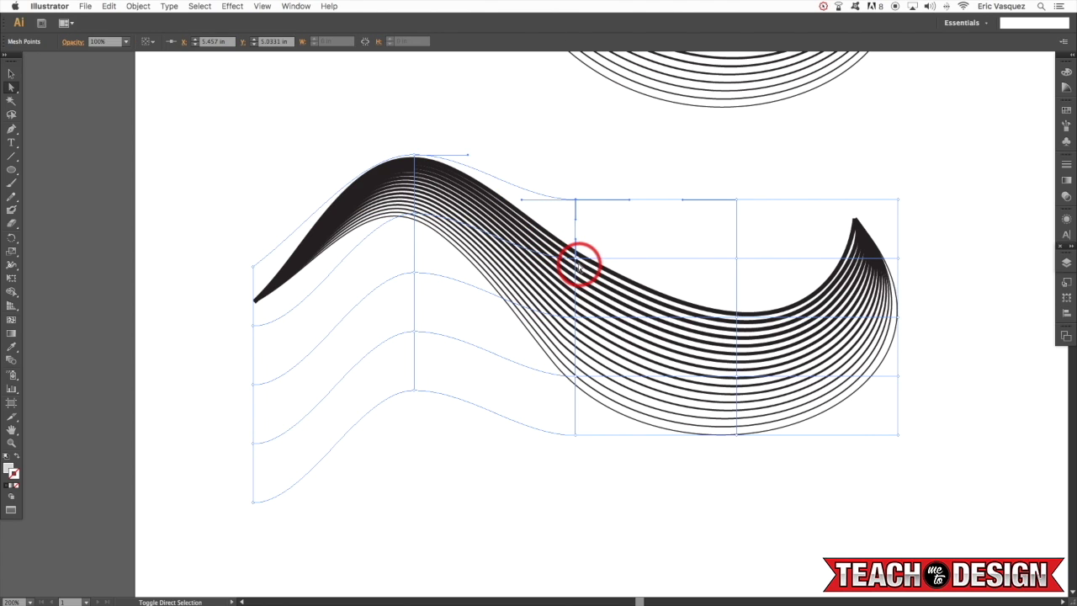
left_click(575, 258, "shift")
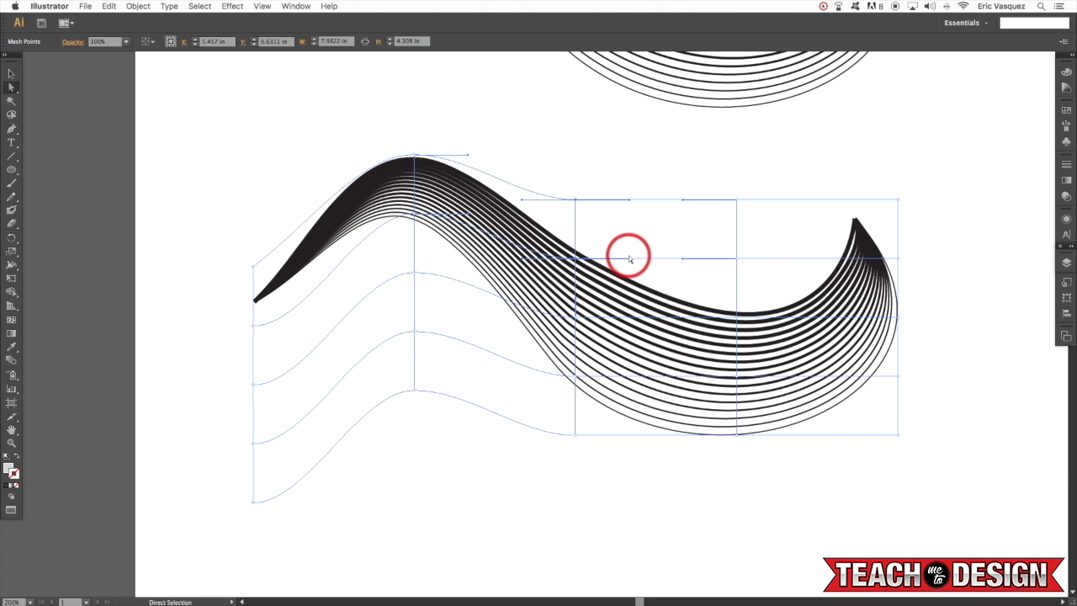
key("super+z")
key("super+z")
key("super+shift+z")
key("super+shift+z")
key("Up")
key("Up")
key("Up")
key("Up")
key("Up")
key("Up")
key("Up")
key("Up")
key("Up")
key("Up")
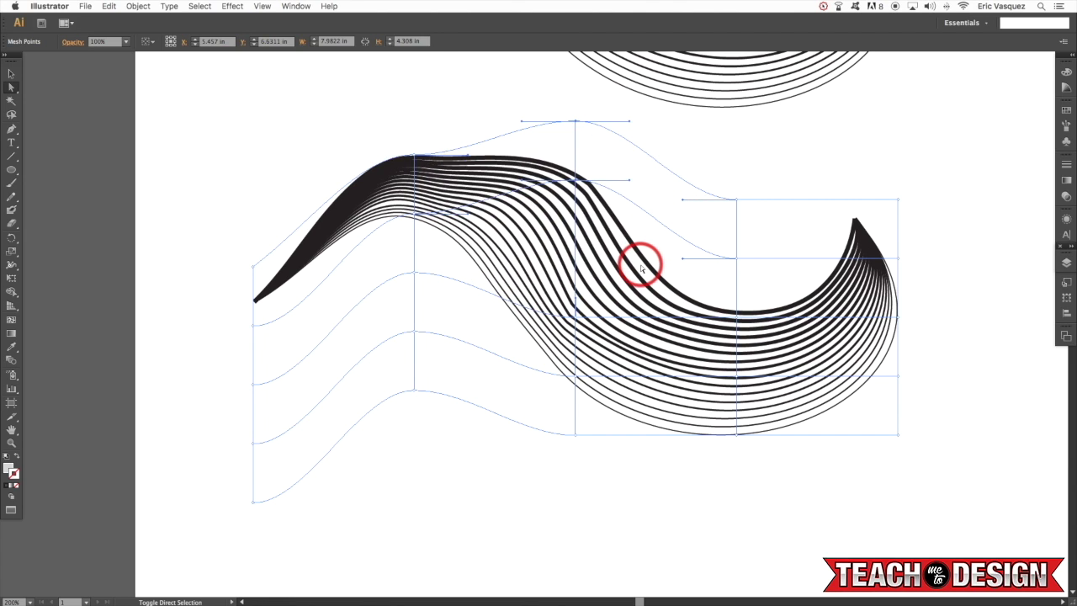
key("Up")
key("Up")
key("Up")
key("Up")
key("Up")
key("Up")
key("super+shift+a")
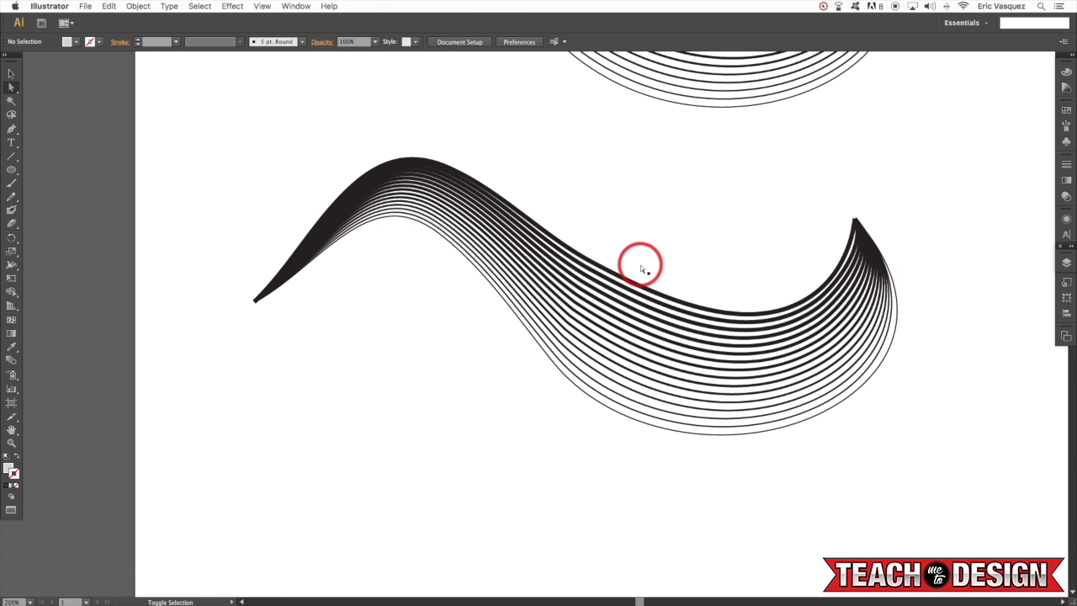
Move the five mesh points on the envelope's right edge inward to the left by about 0.14 in
left_click_drag(637, 260, 644, 292)
left_click_drag(882, 142, 664, 458)
key("Left")
key("Left")
key("Left")
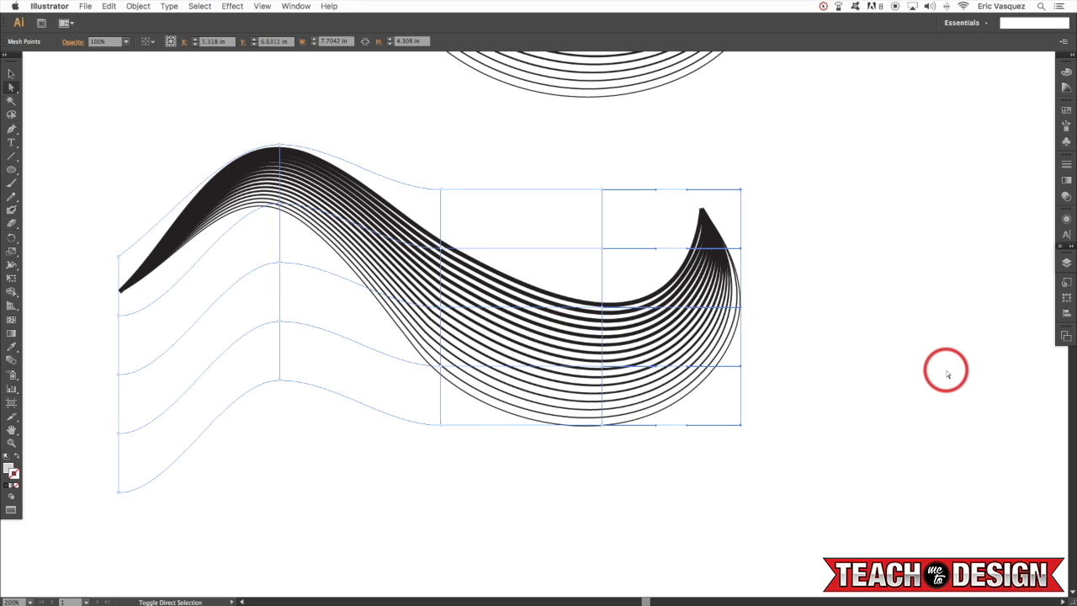
key("super+shift+a")
Try to tilt the direction handle of the envelope's top-right corner mesh point upward
left_click_drag(815, 127, 665, 399)
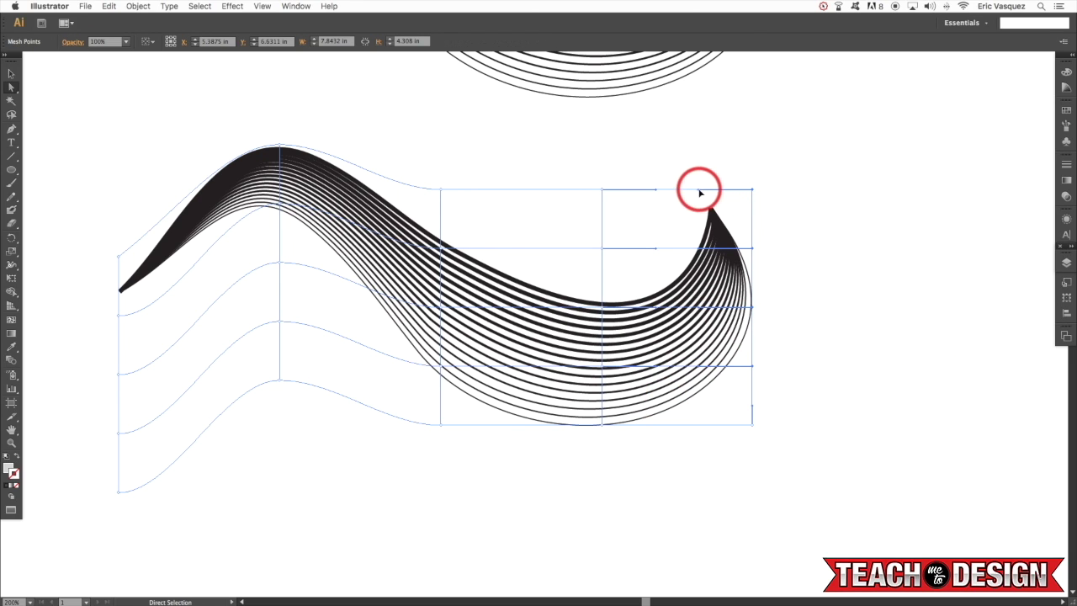
left_click_drag(698, 188, 710, 145)
key("super+shift+a")
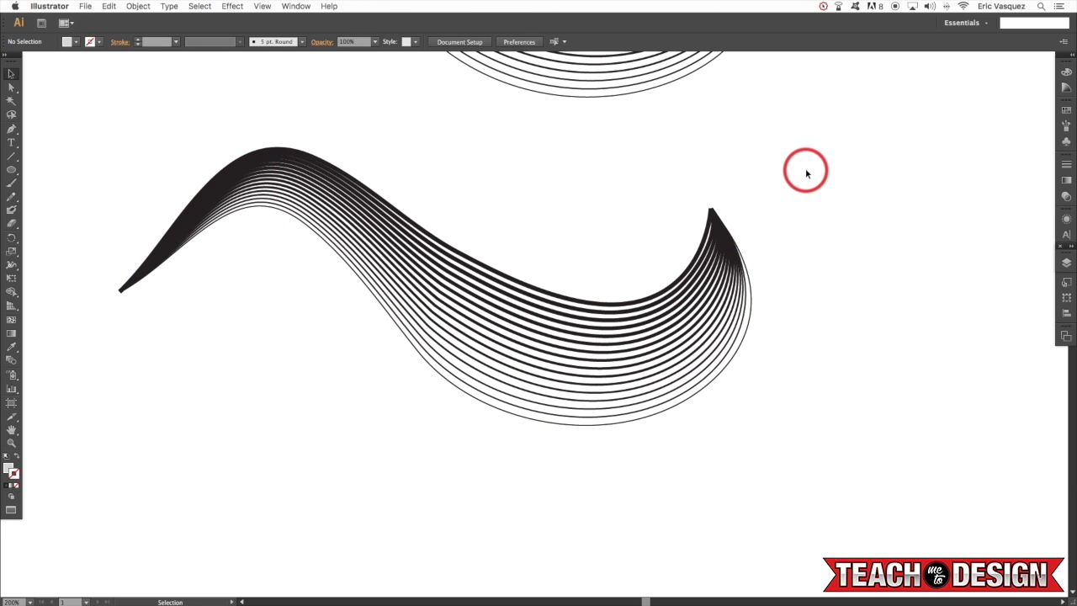
Move the whole reshaped copy about 0.92 in to the right and 0.23 in up
key("super+minus")
key("super+minus")
key("super+minus")
scroll(757, 286, "up", 3)
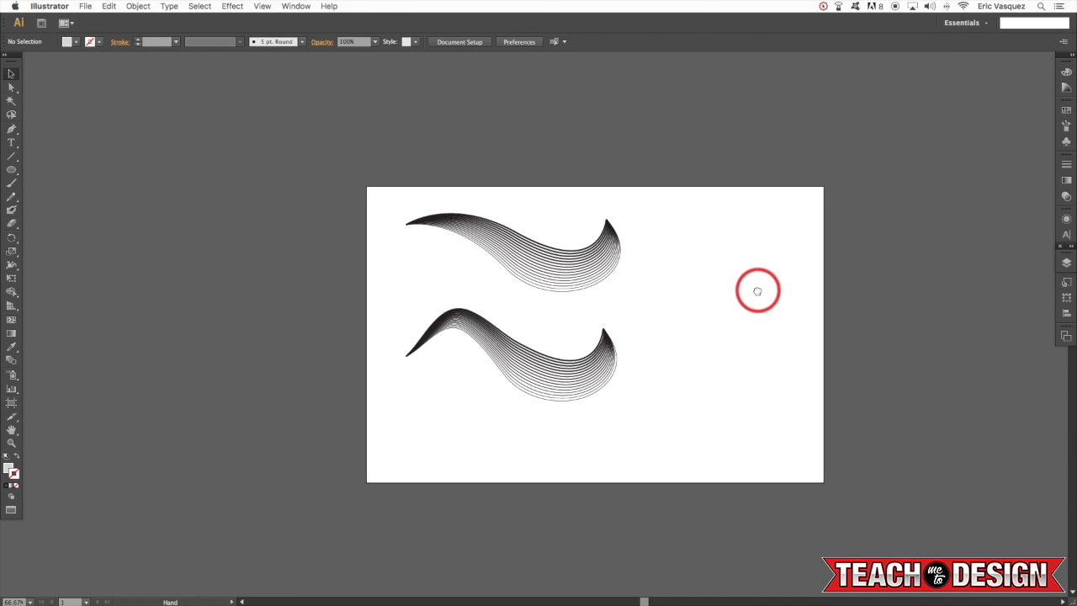
left_click_drag(708, 332, 427, 440)
left_click_drag(528, 404, 551, 394)
key("super+1")
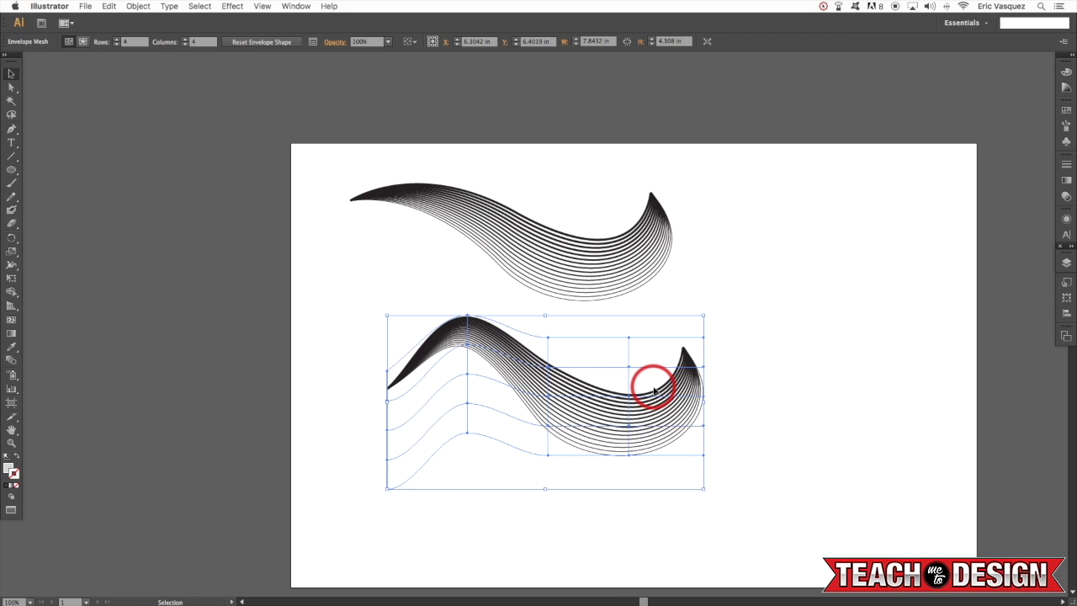
left_click_drag(655, 398, 596, 354)
left_click(735, 329)
left_click(356, 390)
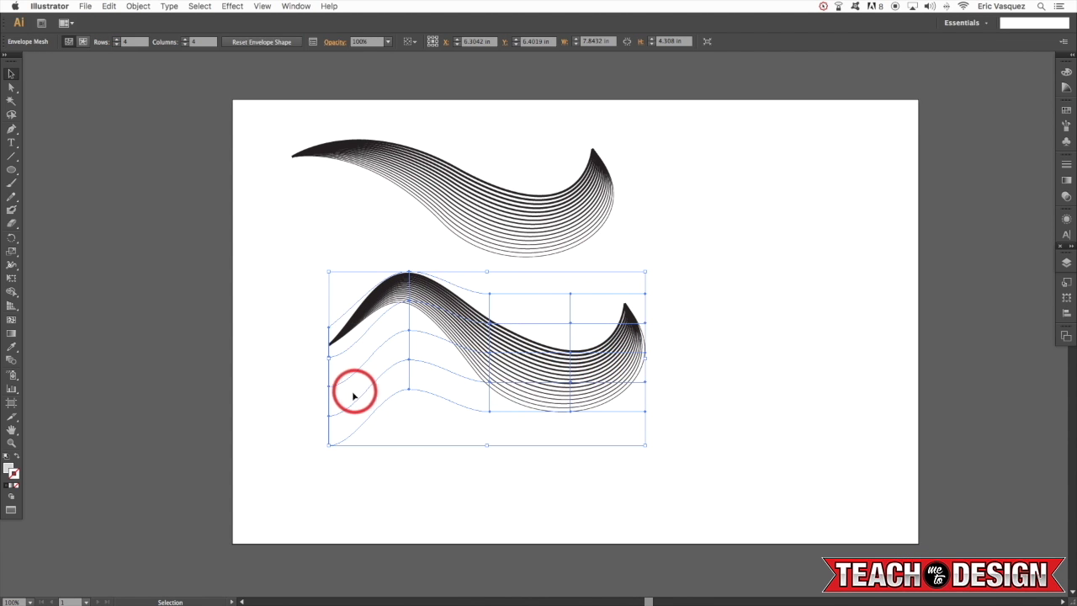
Try lowering all five mesh points of the envelope's fourth column, and restore them to their original position
key("a")
left_click(702, 294)
left_click_drag(594, 276, 522, 505)
key("Down")
key("Down")
key("Down")
key("Down")
key("Down")
key("Down")
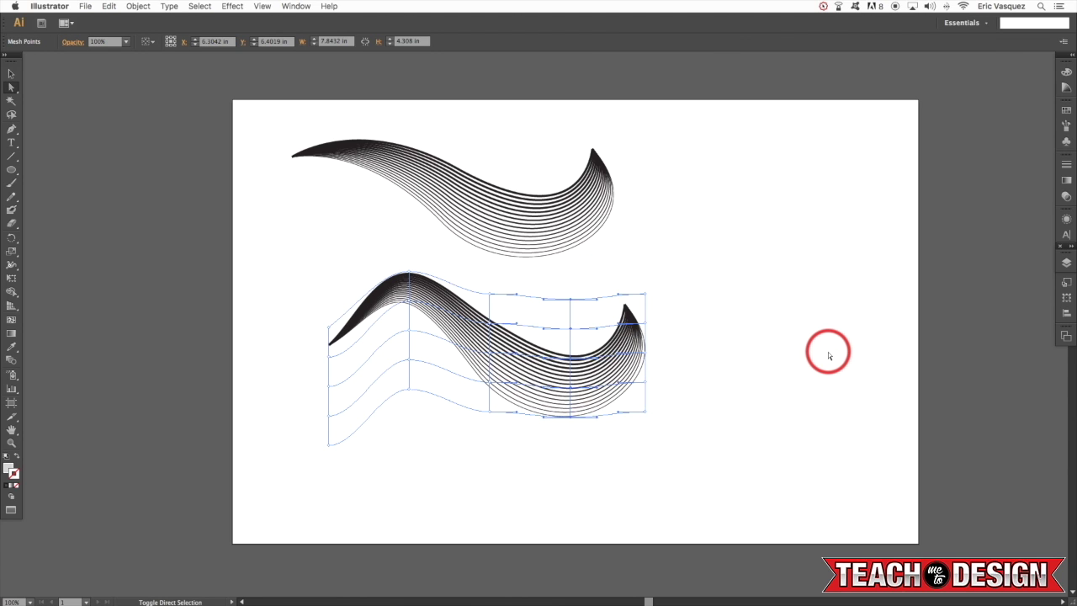
key("Down")
key("Down")
key("Down")
key("Down")
key("Down")
key("Down")
key("Down")
key("Down")
key("Down")
key("Down")
key("Down")
key("Down")
key("Down")
key("Down")
key("Down")
key("Down")
key("Down")
key("Down")
key("Down")
key("Down")
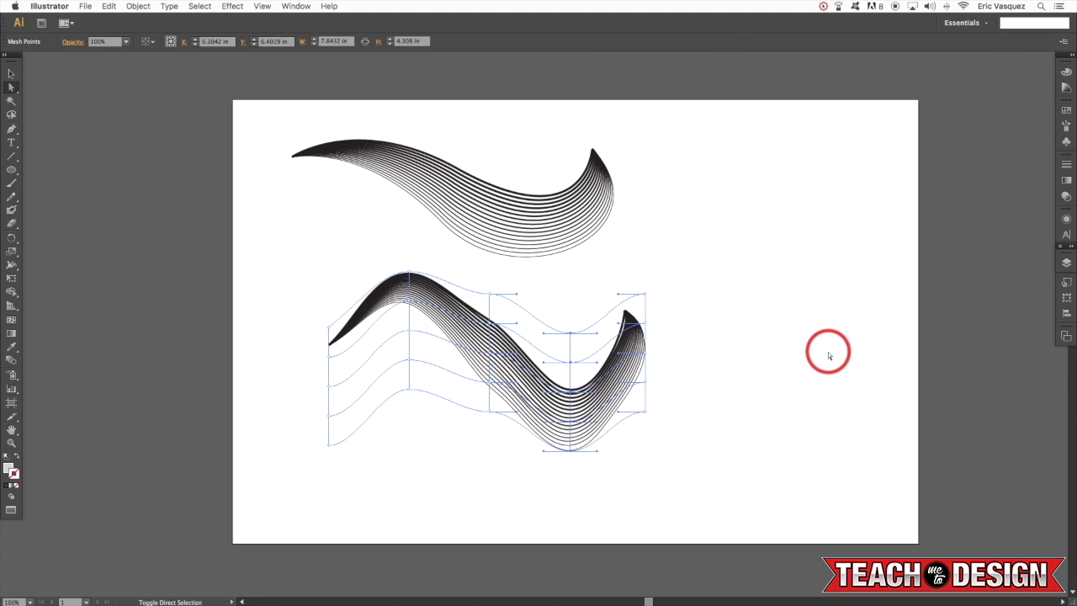
key("Up")
key("Up")
key("Up")
key("Up")
key("Up")
key("Up")
key("Up")
key("Up")
key("Up")
key("Up")
key("Up")
key("Up")
key("Up")
key("Up")
key("Up")
key("Up")
key("Up")
key("Up")
key("Up")
key("Up")
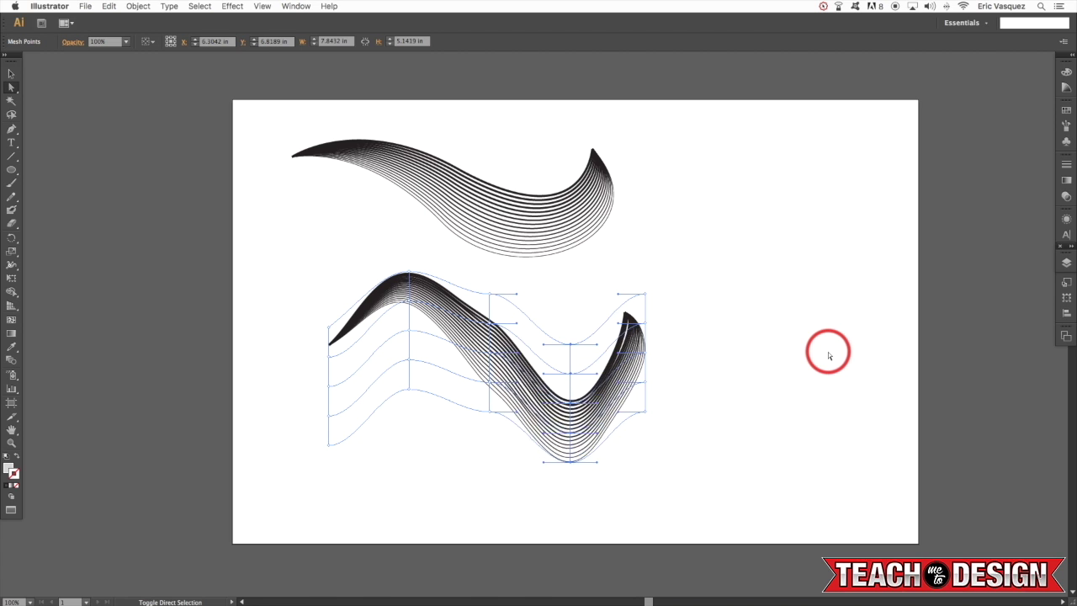
key("Up")
key("Up")
key("Up")
left_click(828, 355)
key("v")
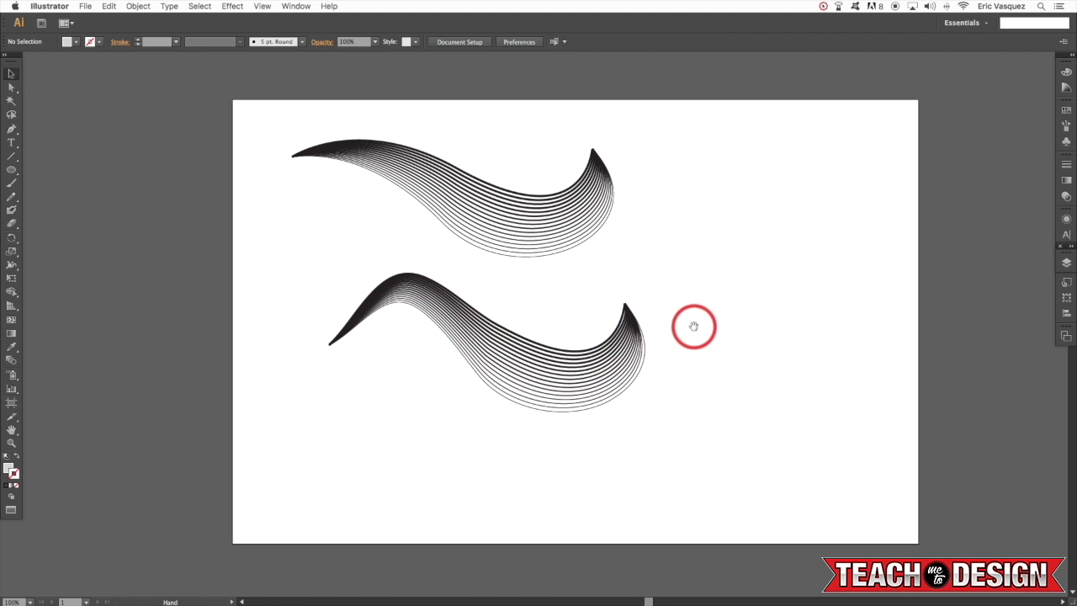
Move the reshaped copy closer beneath the original blend, about 1.35 in left and 0.69 in up
scroll(692, 325, "up", 3)
left_click(524, 412)
left_click_drag(524, 412, 476, 379)
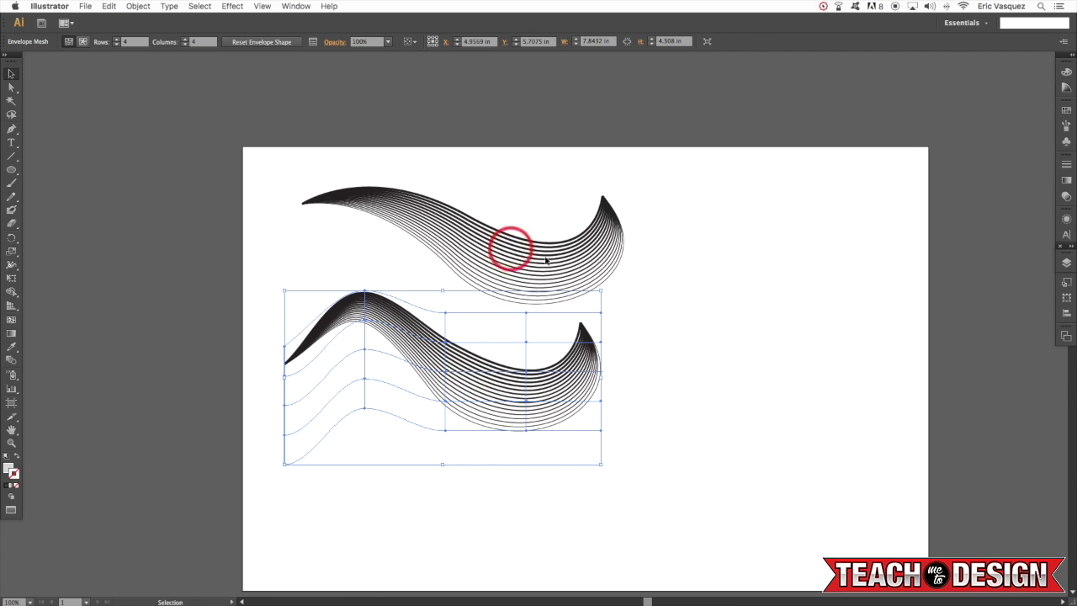
left_click(682, 398)
left_click_drag(715, 385, 674, 375)
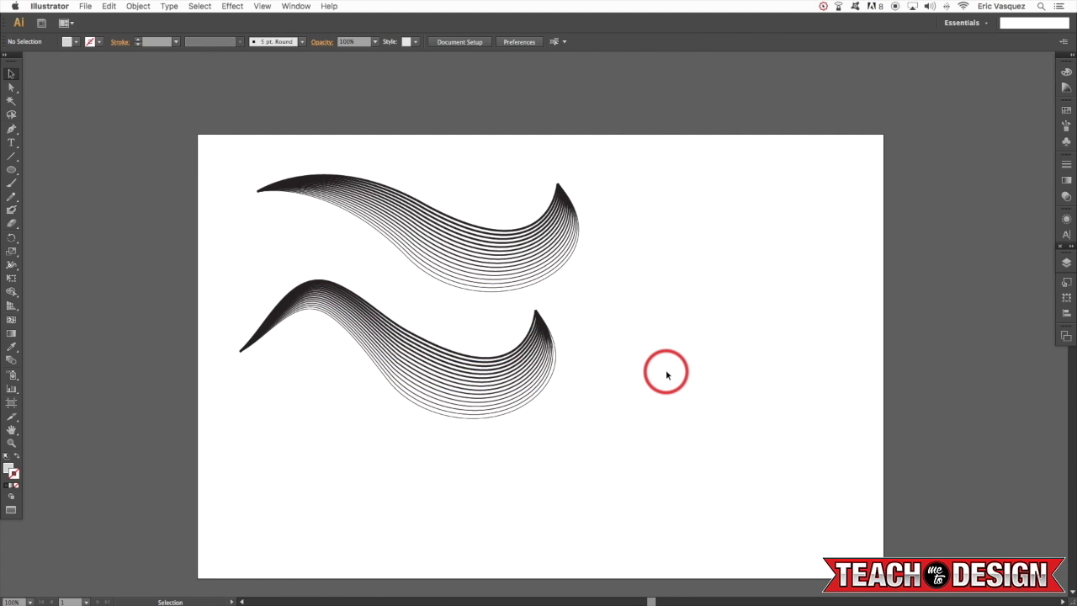
Delete both line blends from the artboard
scroll(666, 374, "right", 3)
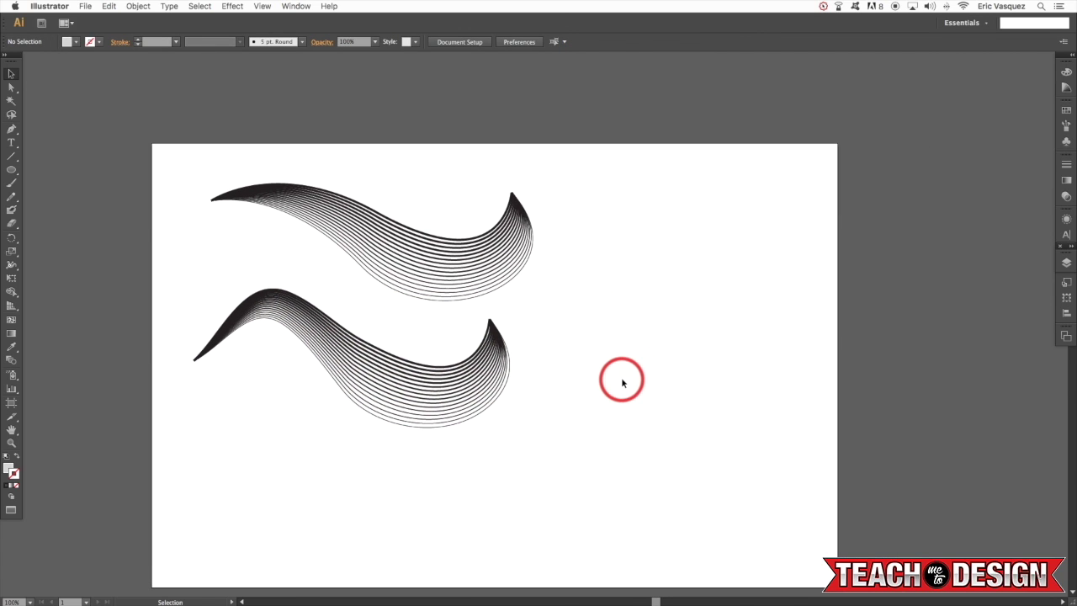
left_click_drag(651, 174, 222, 503)
key("Delete")
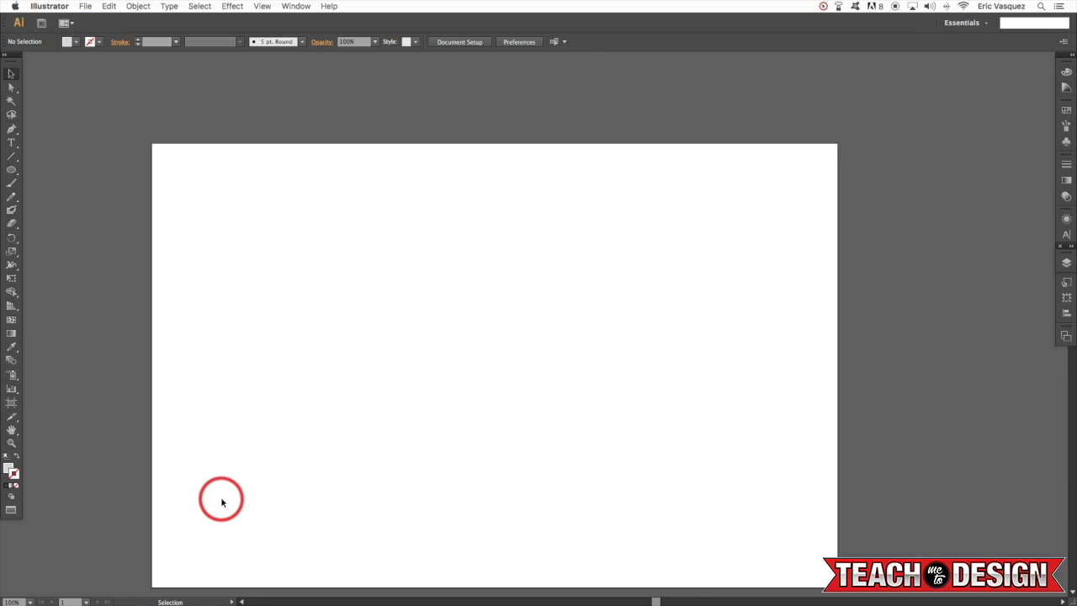
Draw a light grey circle about 7.64 in in diameter and move it to the middle of the artboard
scroll(379, 433, "down", 2)
key("l")
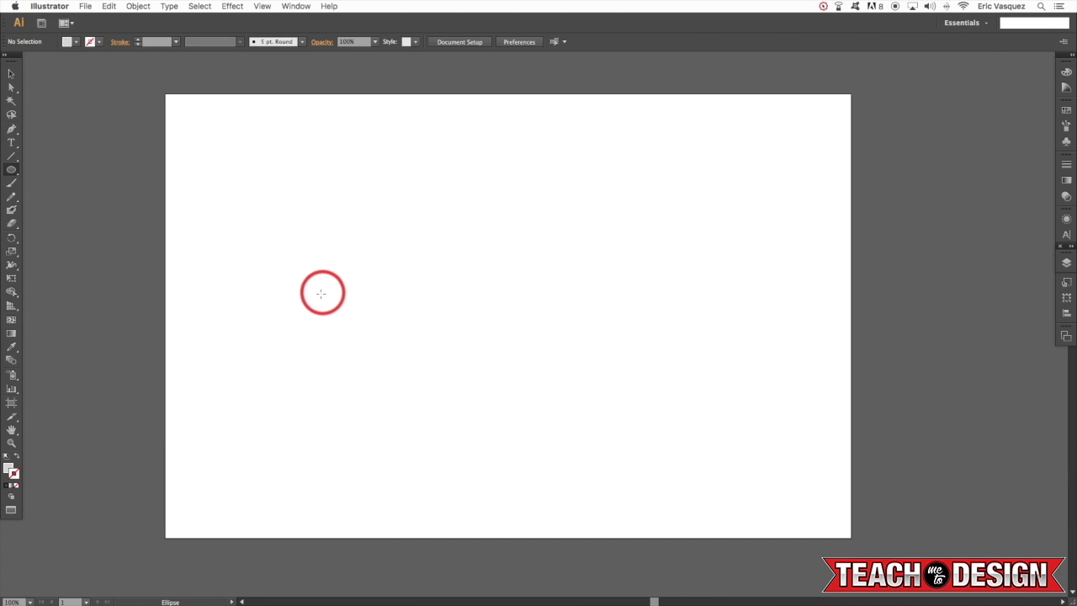
left_click_drag(268, 176, 572, 437)
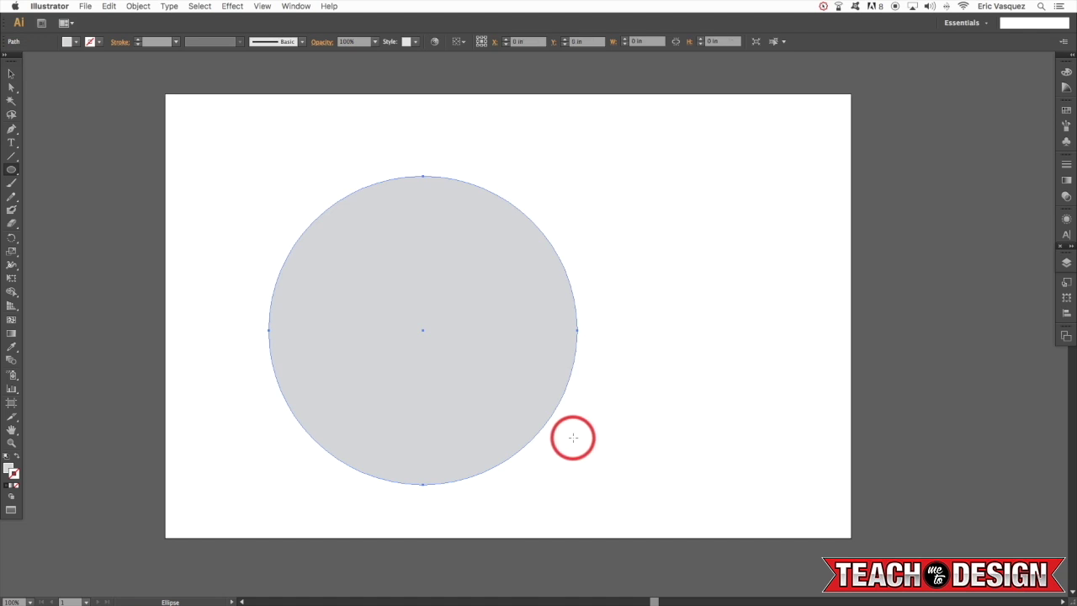
key("v")
left_click_drag(468, 314, 542, 287)
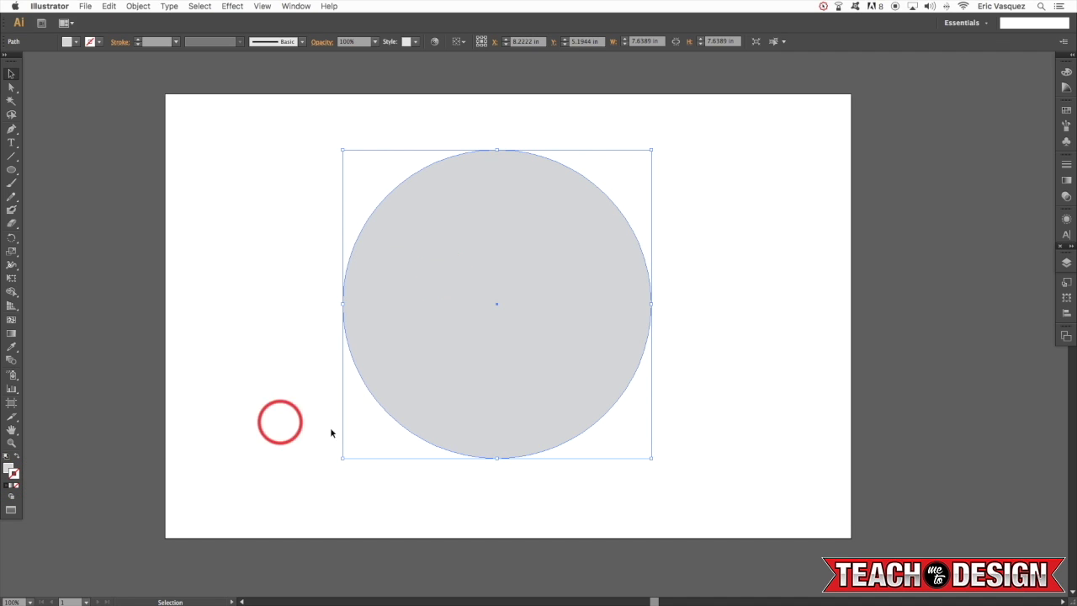
Add gradient mesh points with the Mesh tool at the circle's centre, upper right, upper left and lower left
key("l")
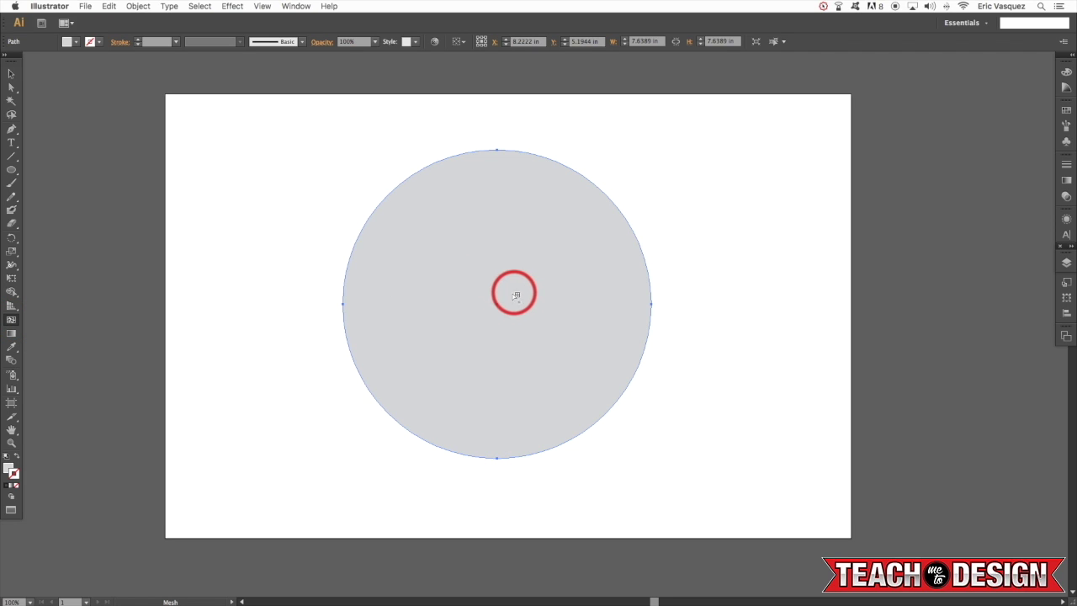
left_click(501, 309)
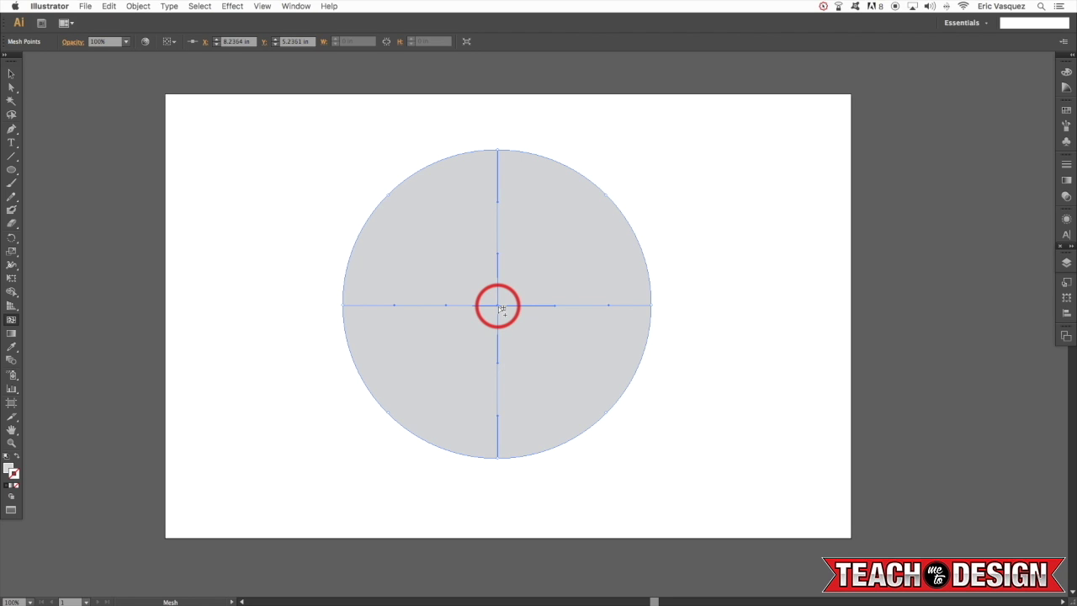
left_click(569, 241)
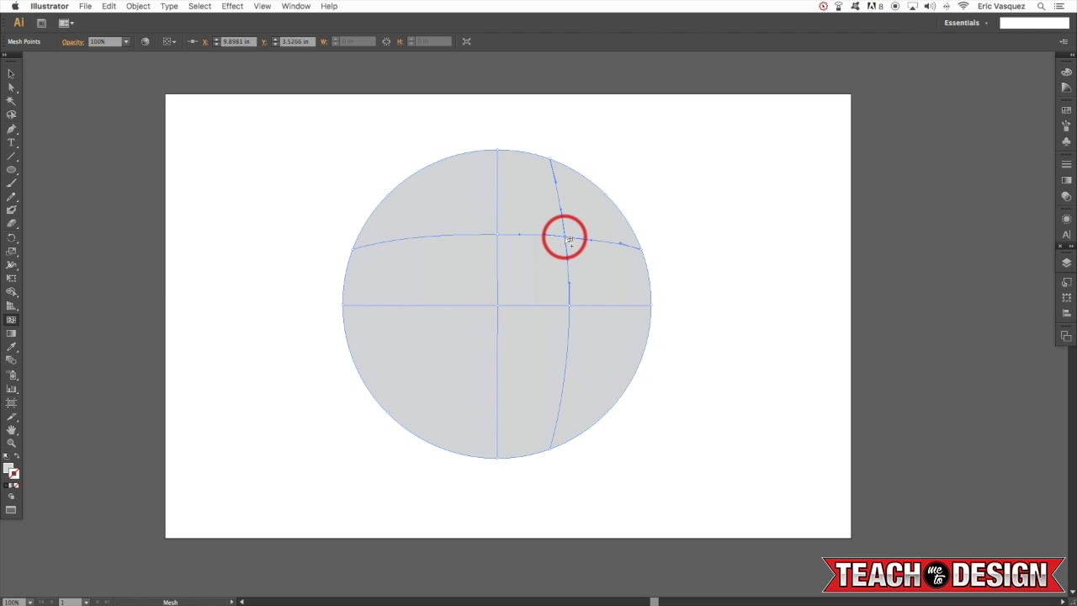
left_click(412, 241)
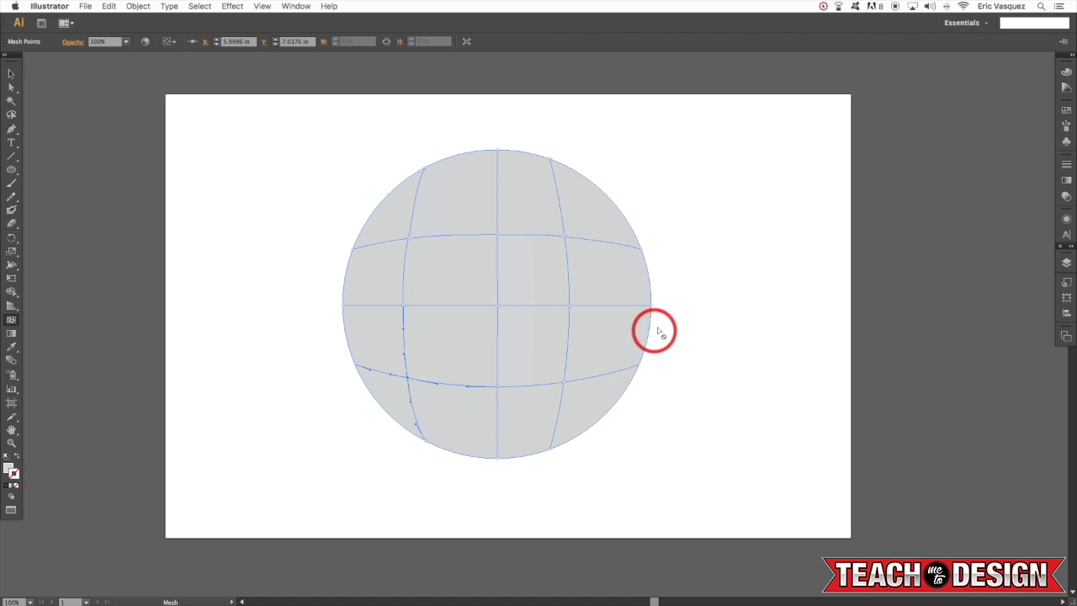
Fill all of the circle's mesh points with the dark teal colour #296B84
key("super")
left_click(746, 290)
left_click_drag(759, 116, 240, 541)
left_click(7, 471)
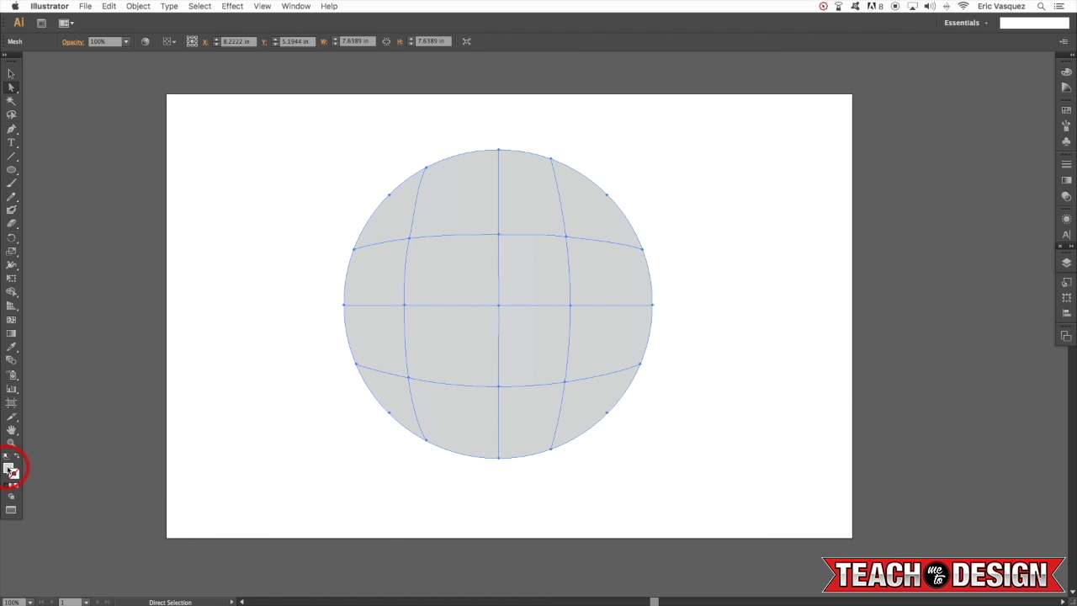
double_click(10, 471)
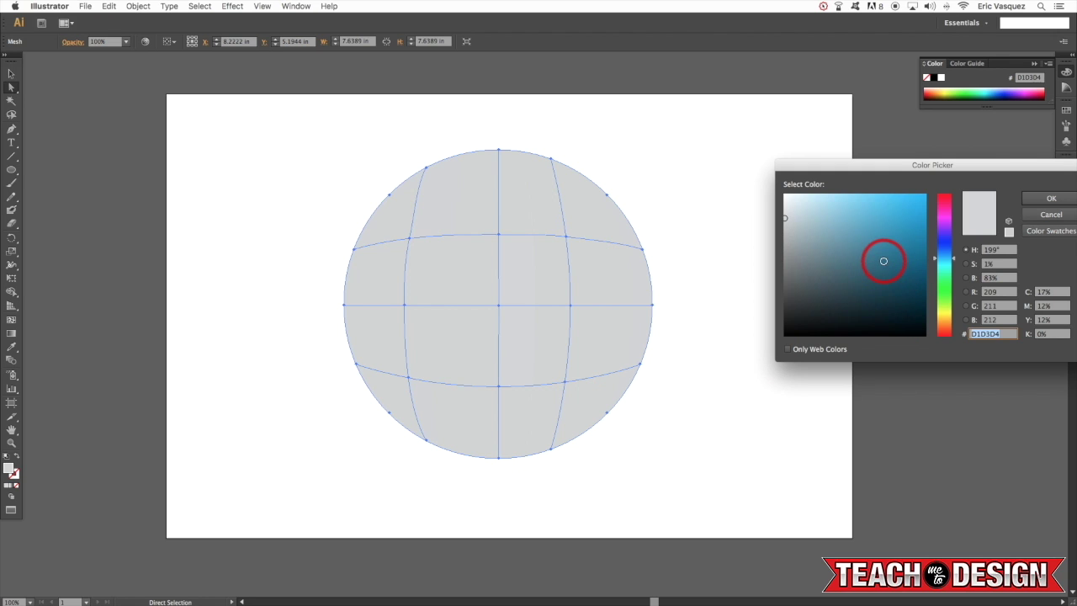
left_click_drag(883, 261, 878, 262)
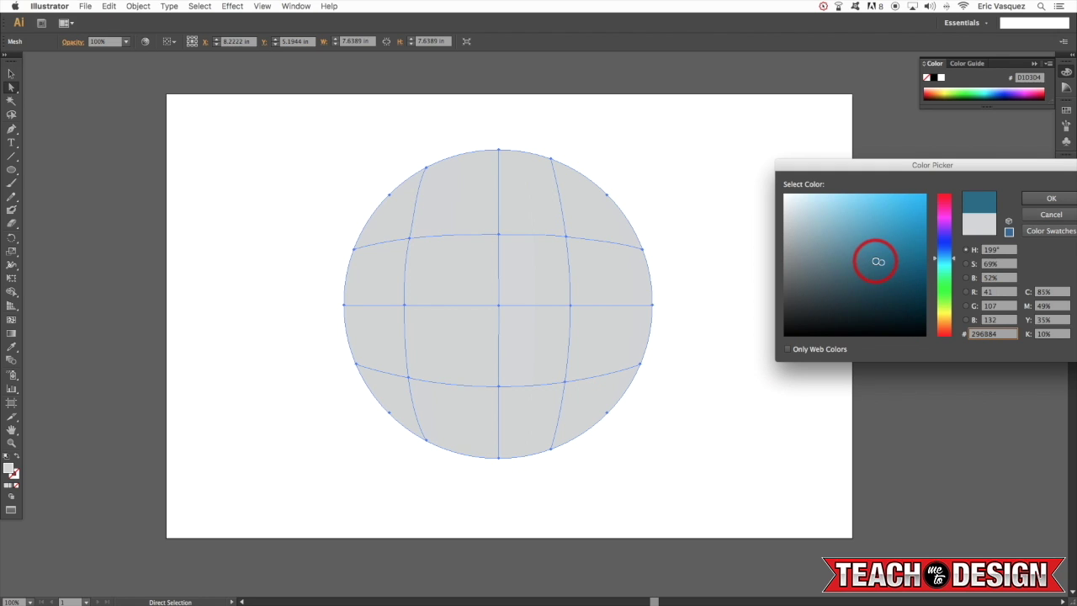
left_click(1050, 198)
left_click(725, 211)
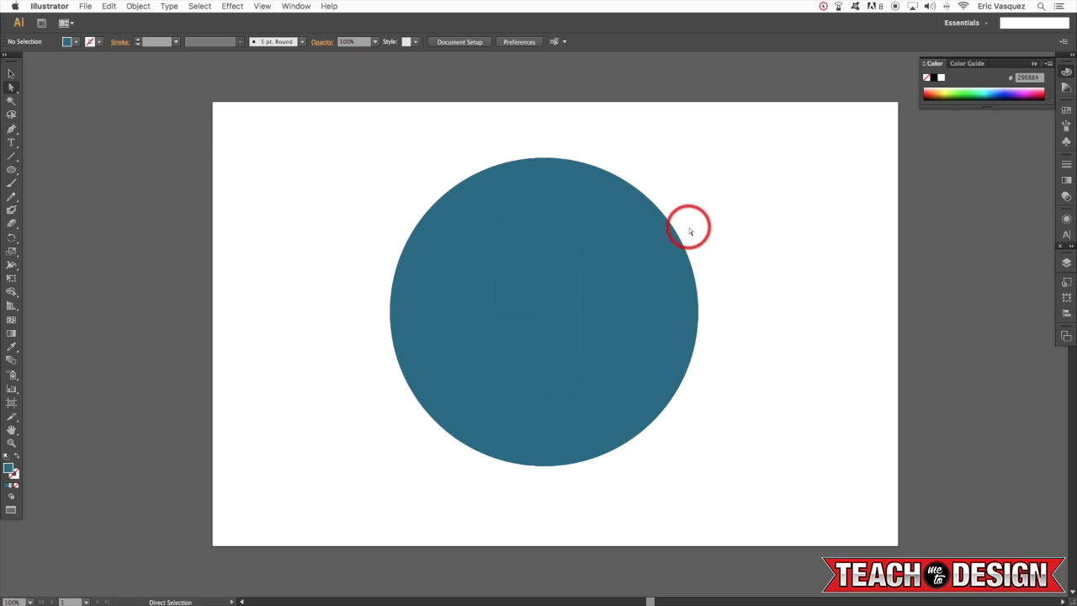
Fill the circle's upper-right interior mesh point with the darker teal #165568 and copy its hex code
left_click(648, 245)
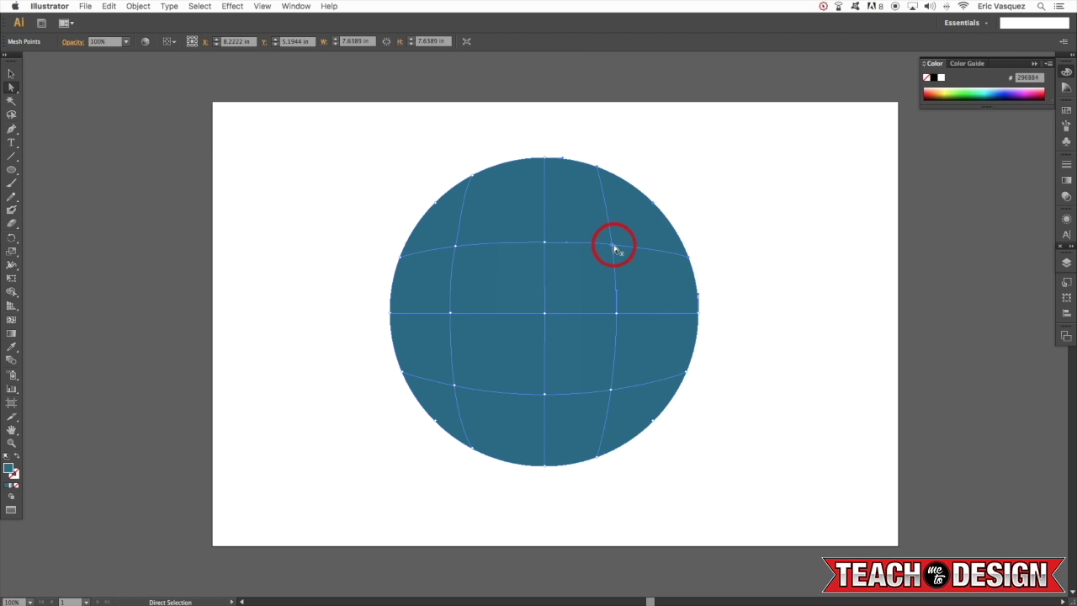
left_click(614, 246)
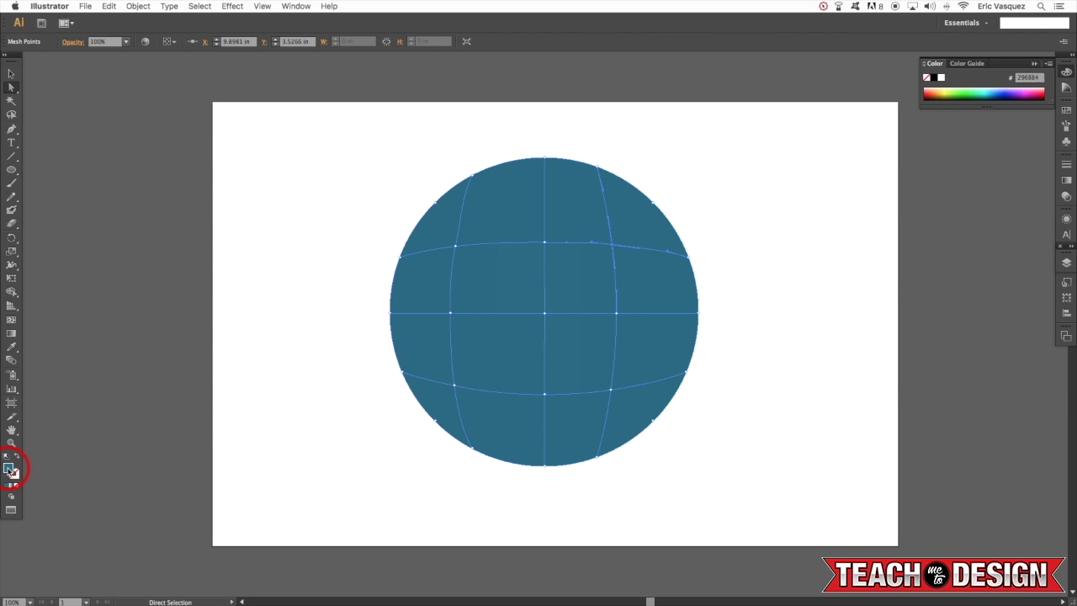
double_click(10, 468)
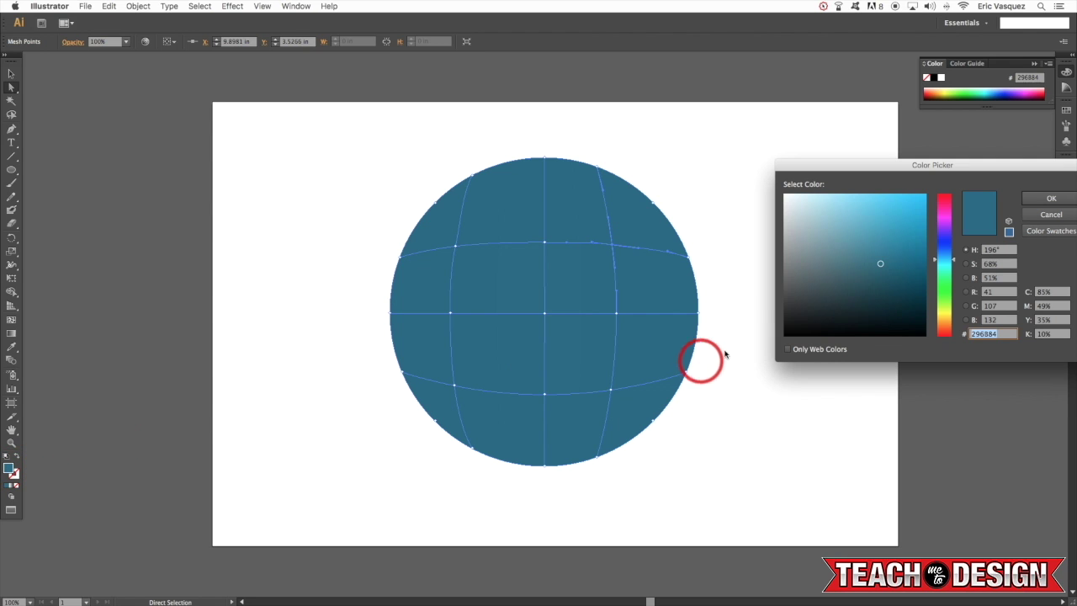
left_click(1052, 198)
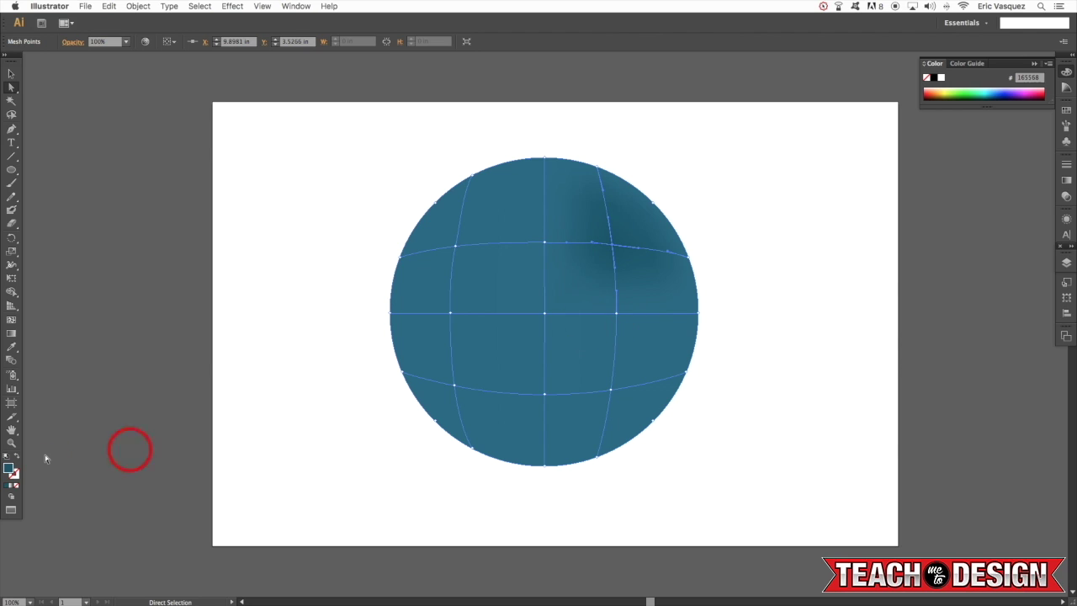
double_click(11, 468)
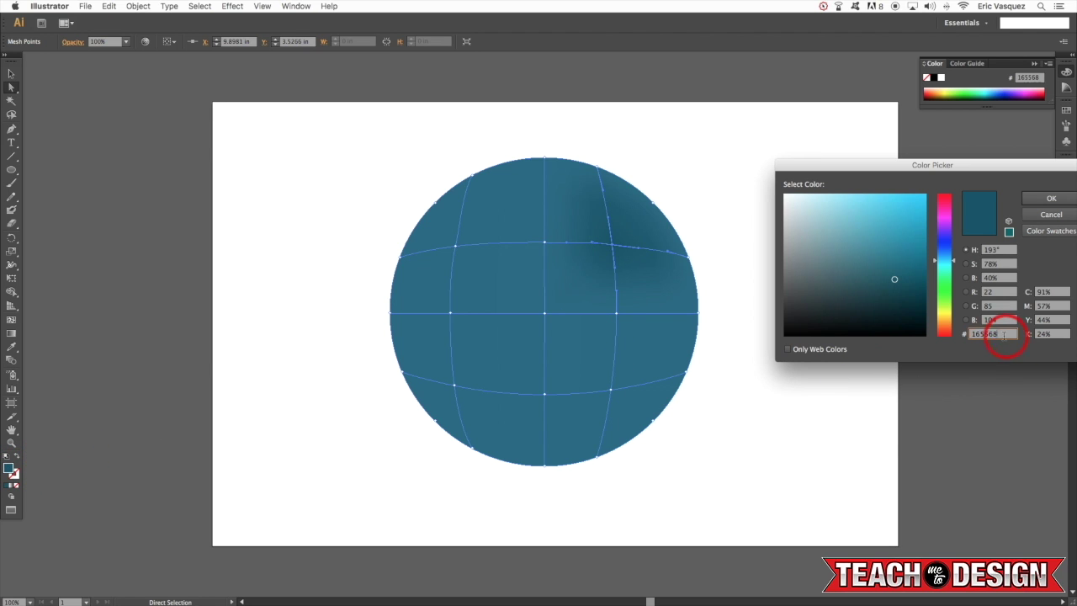
left_click(1040, 202)
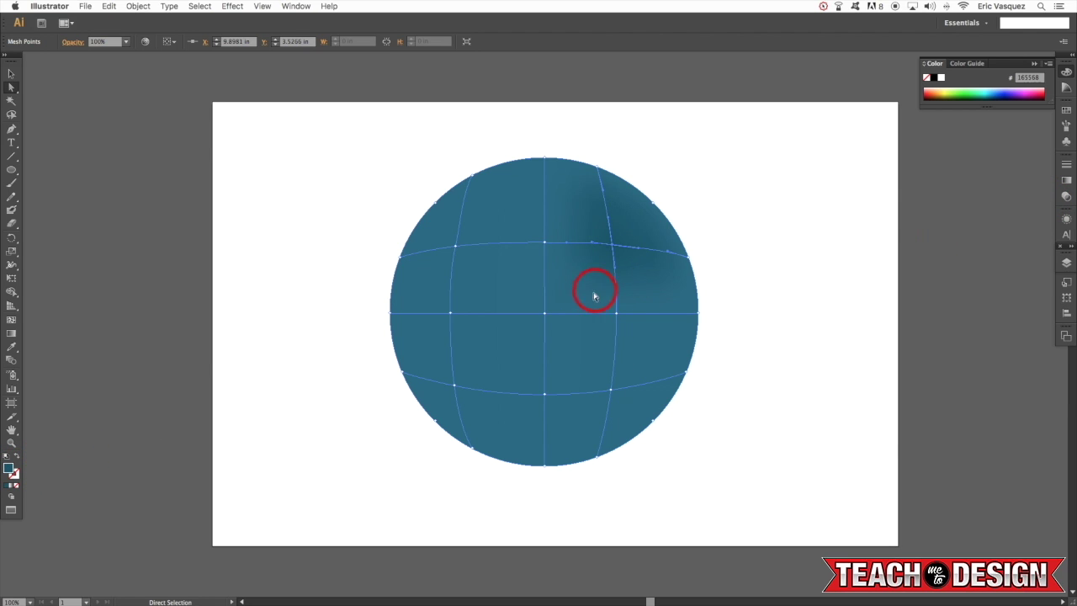
Fill the middle-right and lower-right interior mesh points with the same dark teal #165568
left_click(609, 393)
left_click(10, 443)
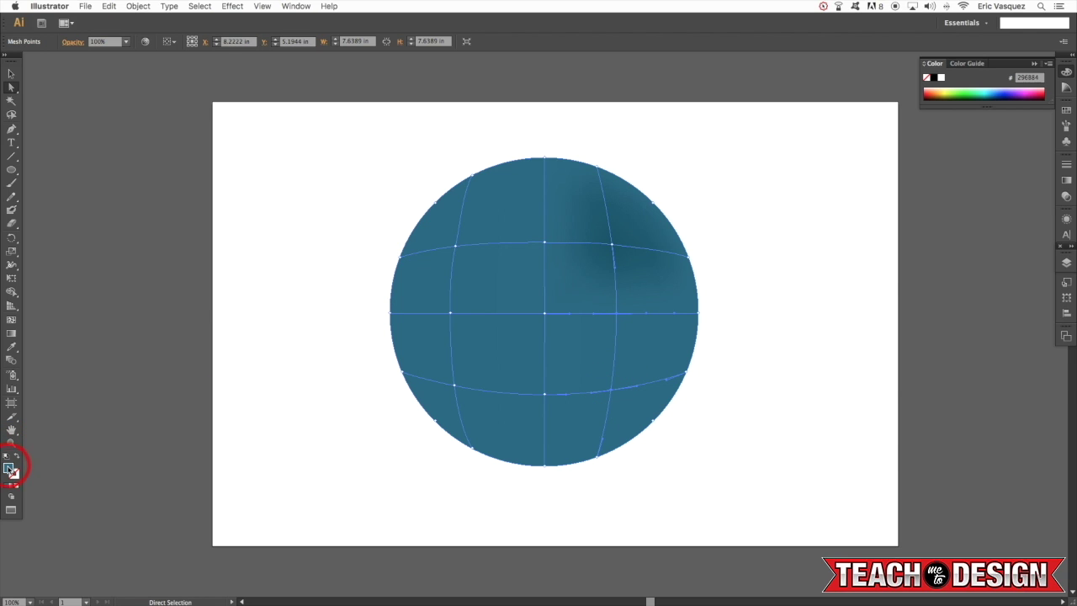
double_click(10, 468)
type("165568")
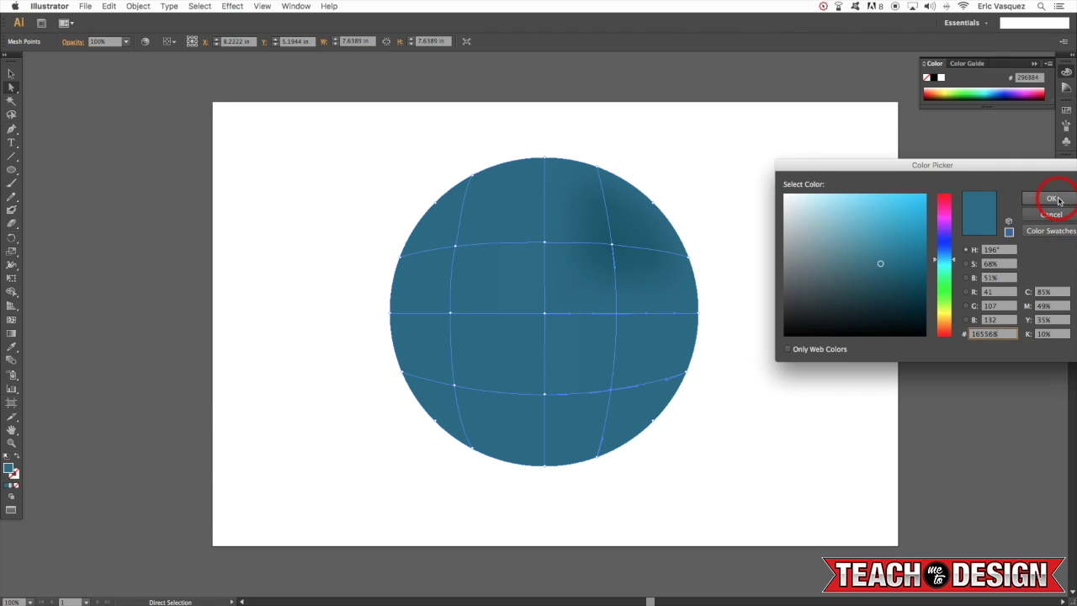
left_click(1051, 198)
left_click(804, 232)
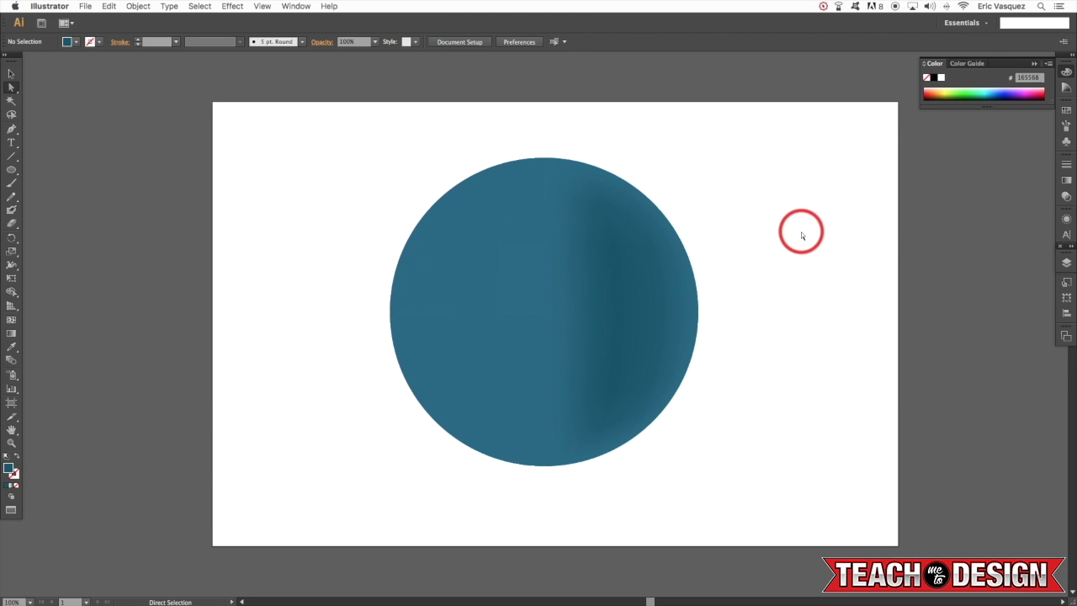
Fill the upper-left interior mesh point with the bright blue #37A3C4 as a highlight
left_click(616, 285)
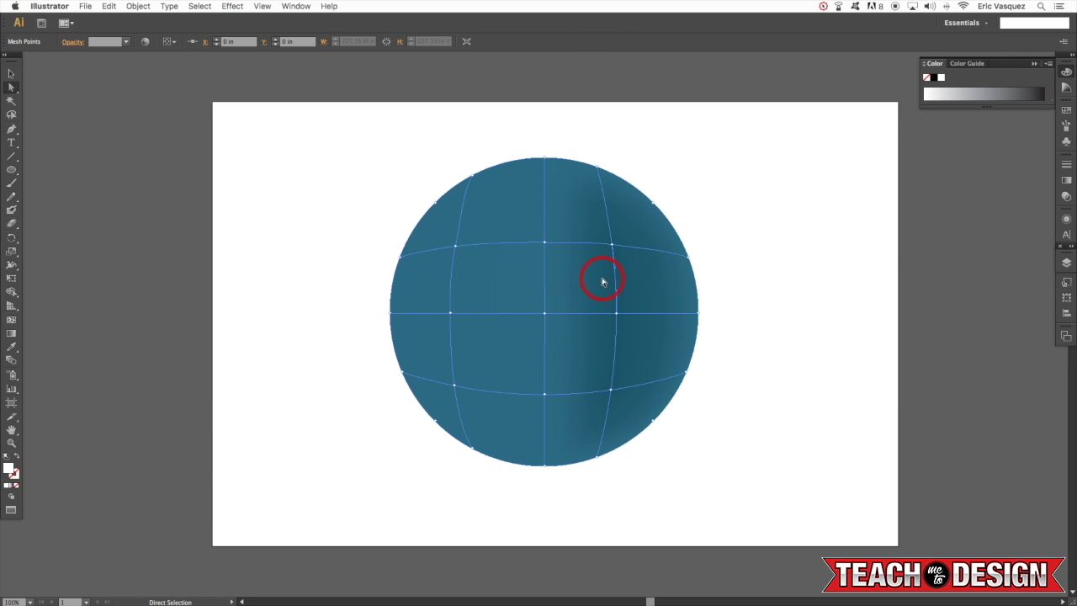
left_click(455, 248)
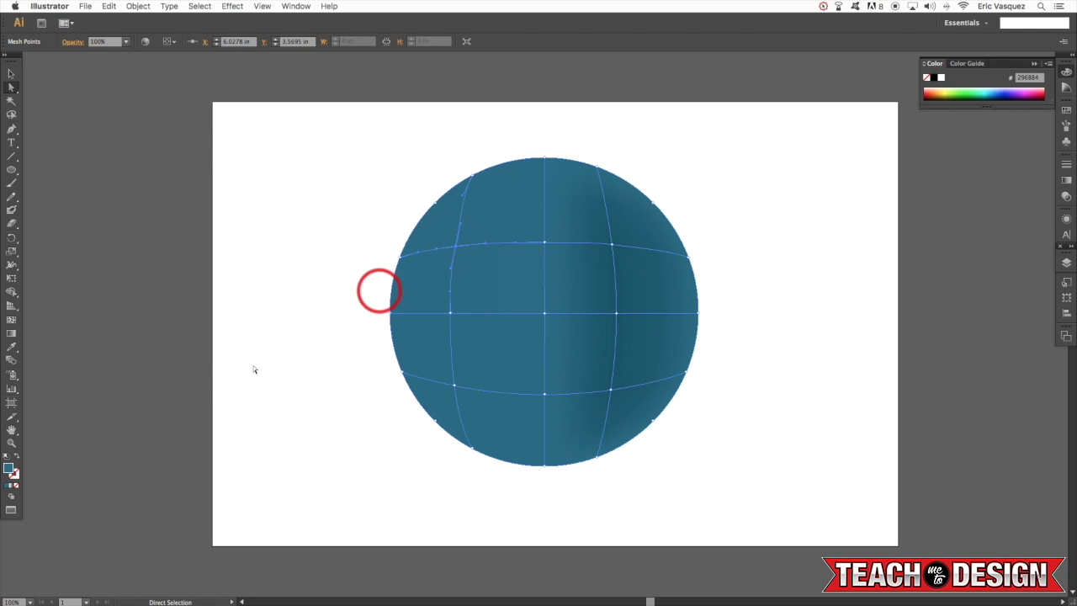
double_click(9, 469)
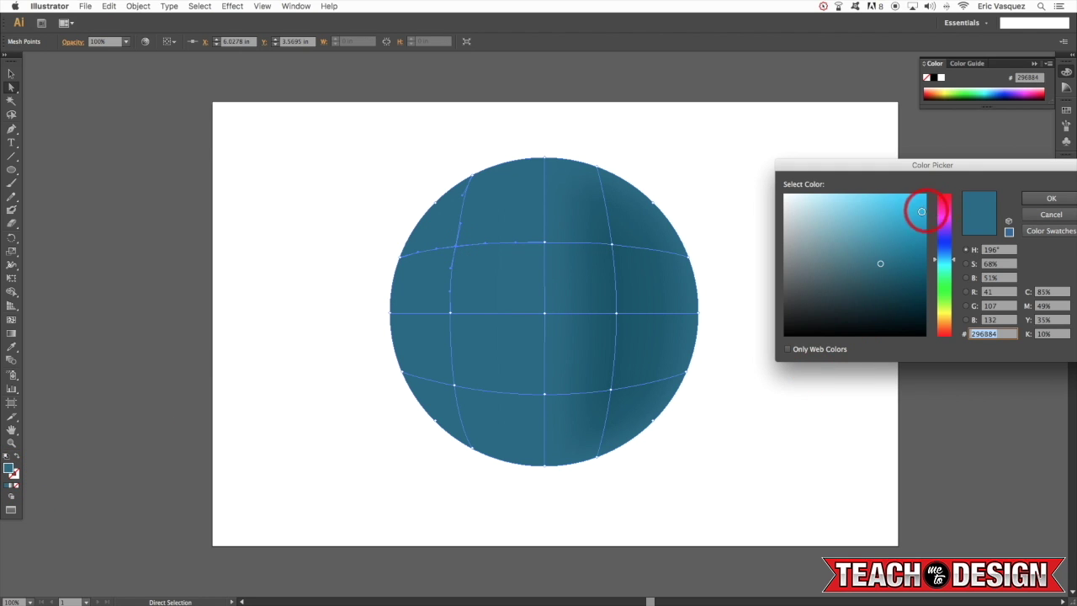
left_click(1050, 200)
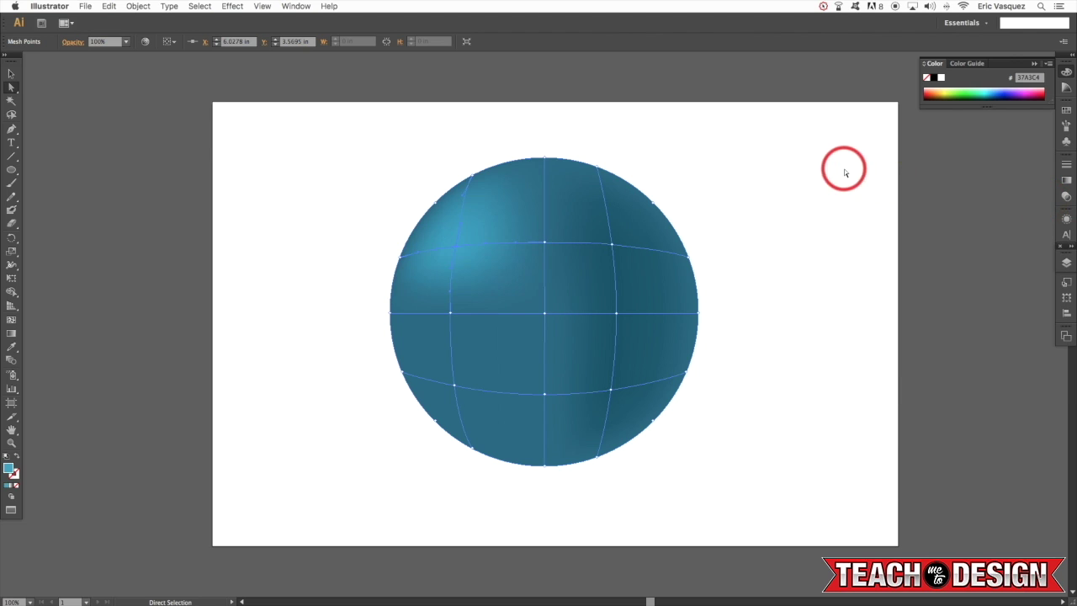
left_click(814, 324)
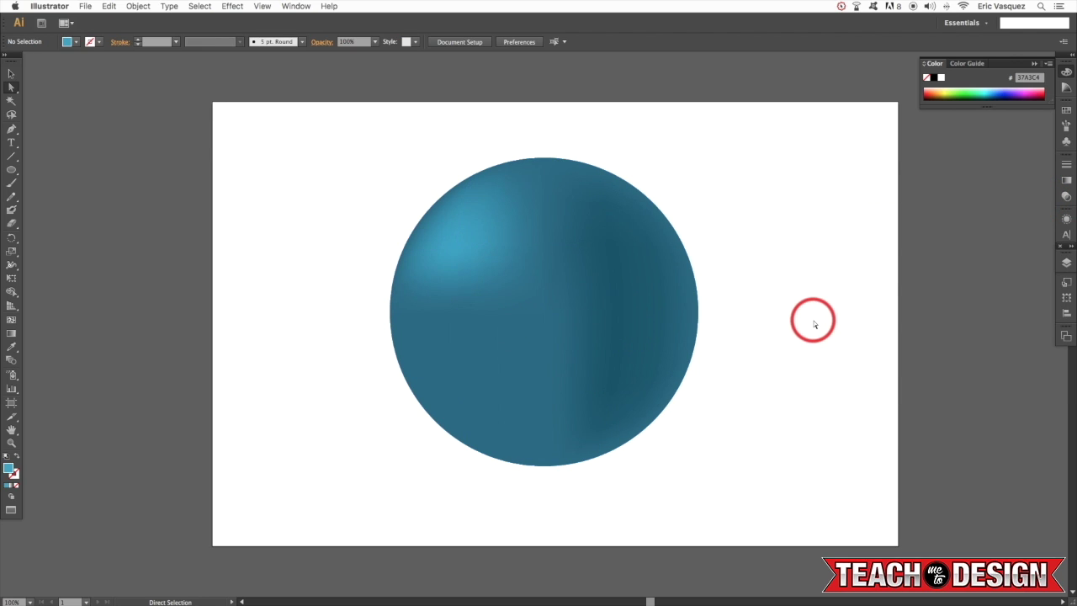
Fill the three interior mesh points on the circle's vertical centre line with the deep teal #194756
left_click(577, 303)
left_click(545, 249)
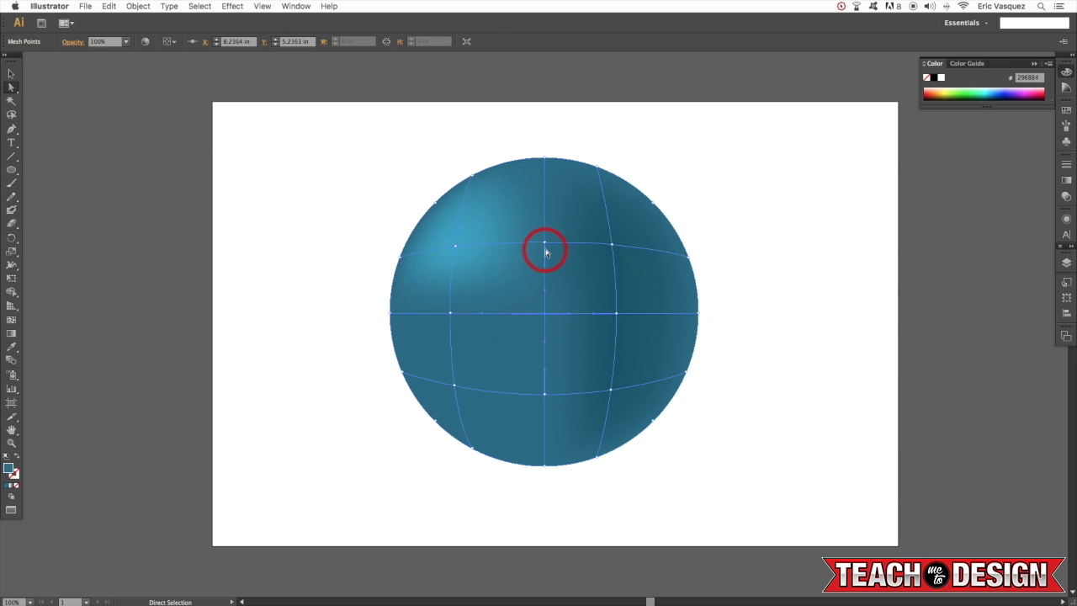
left_click(548, 390)
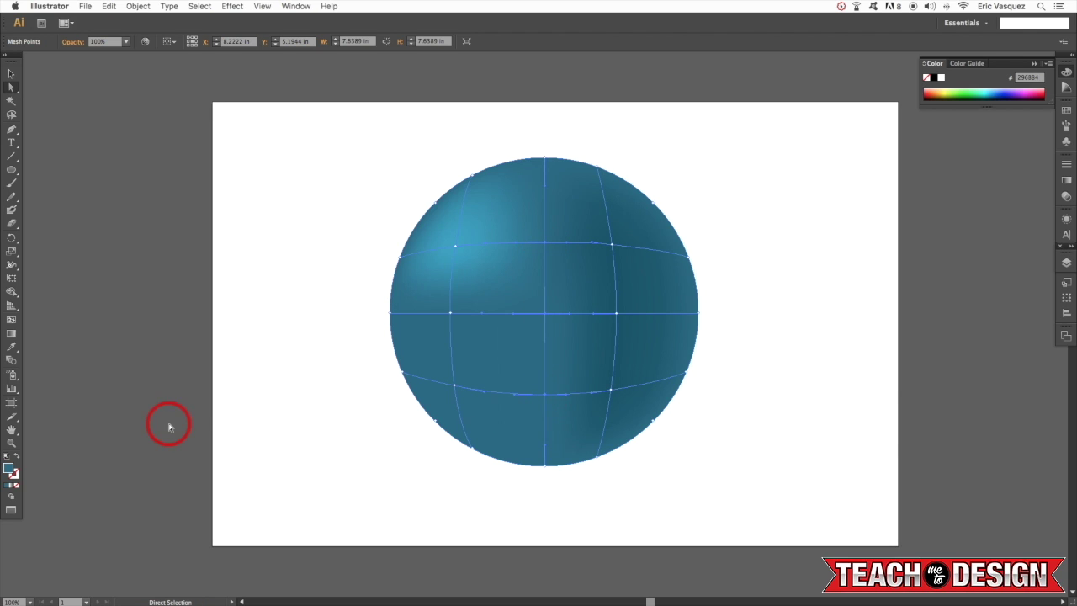
double_click(10, 469)
left_click(892, 287)
left_click(1051, 199)
left_click(875, 222)
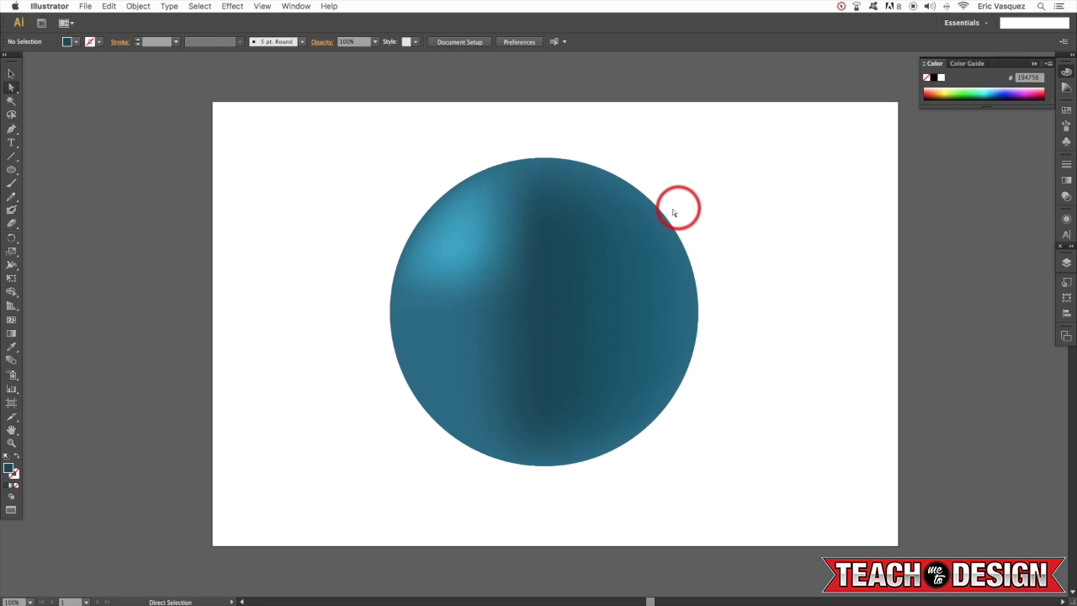
Fill the middle-left and lower-left interior mesh points with the deep teal #194A59
left_click(639, 230)
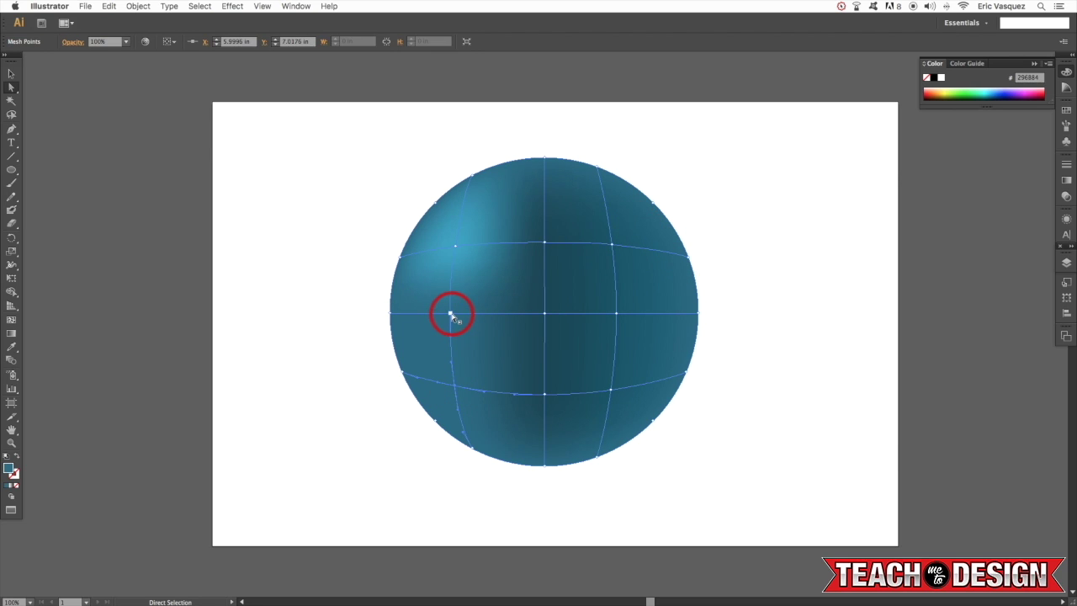
double_click(9, 472)
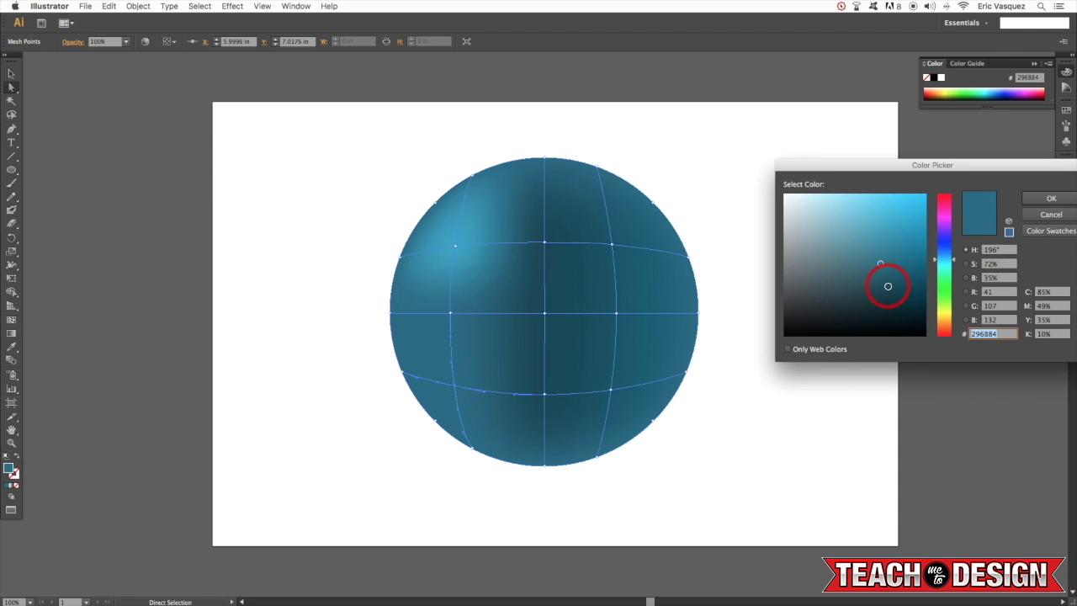
left_click(1050, 198)
left_click(868, 242)
Fill the mesh points along the circle's bottom and lower-right edge with the near-white #F9F9F9
left_click(674, 339)
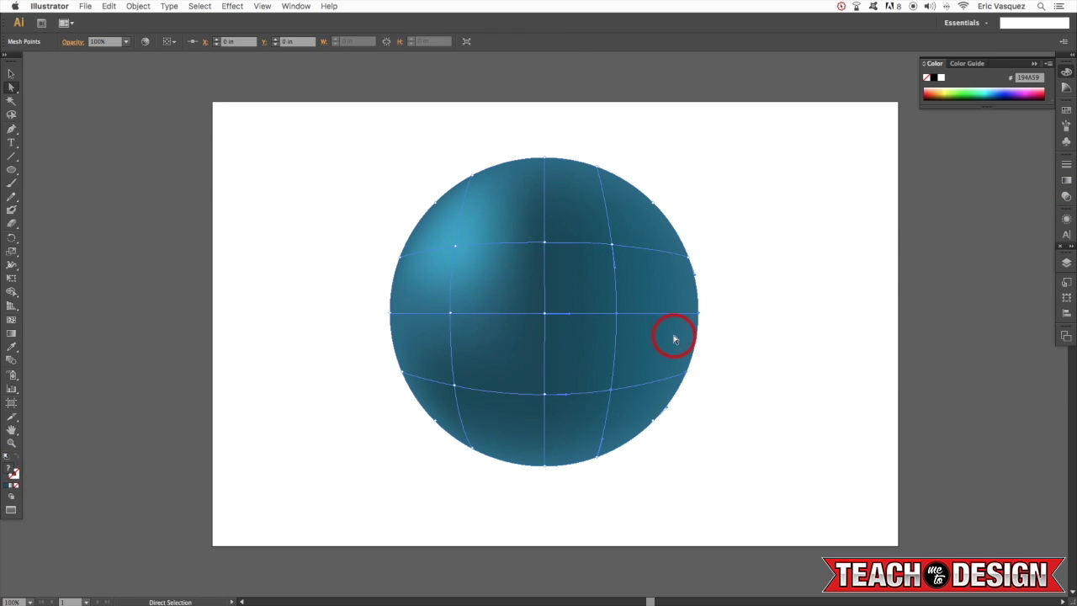
left_click(545, 466)
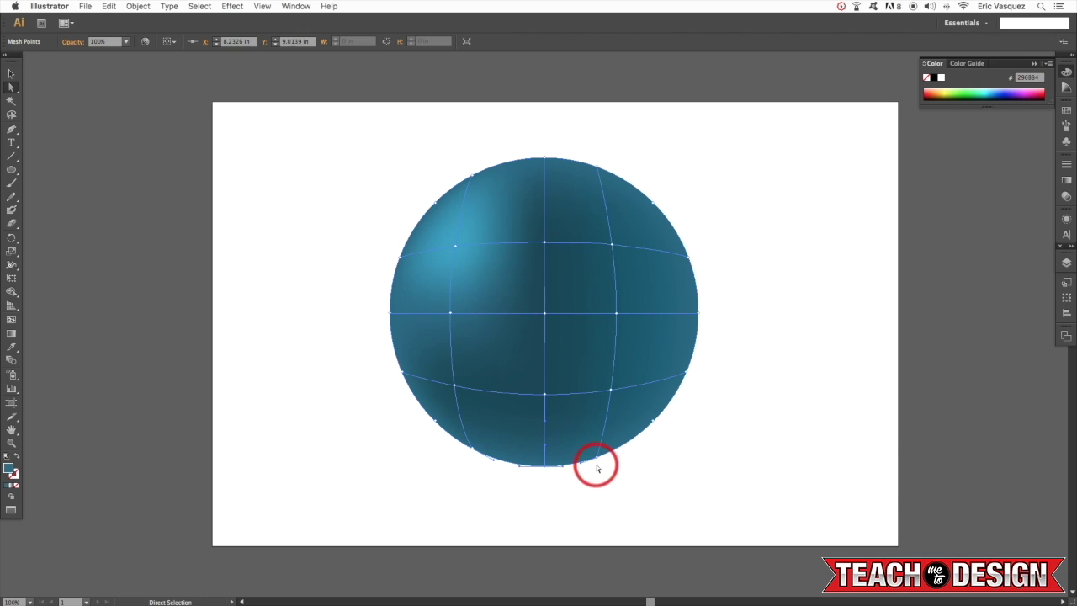
left_click(688, 376)
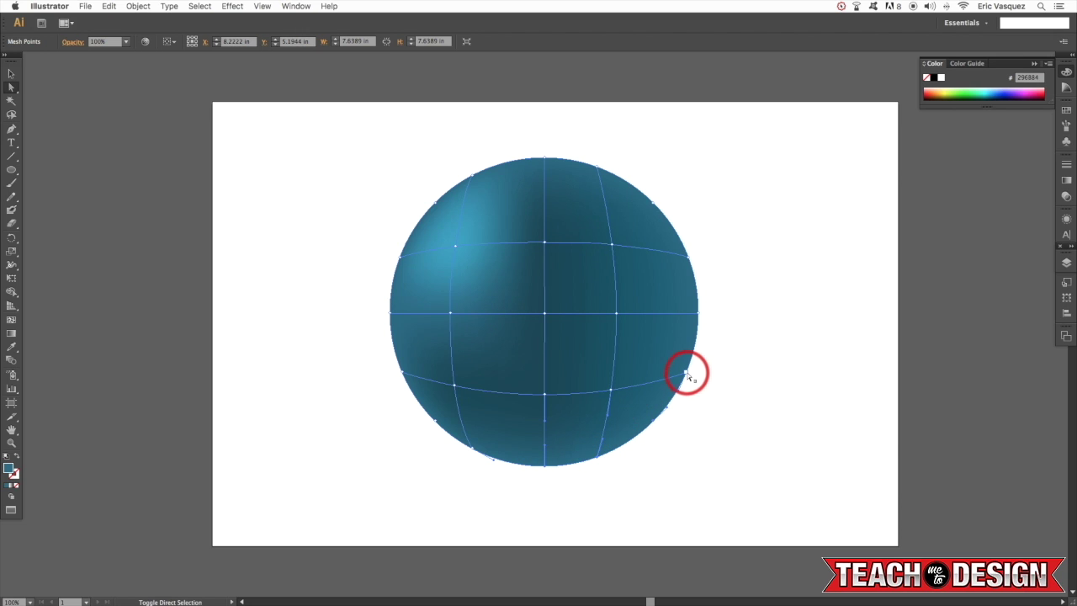
double_click(10, 469)
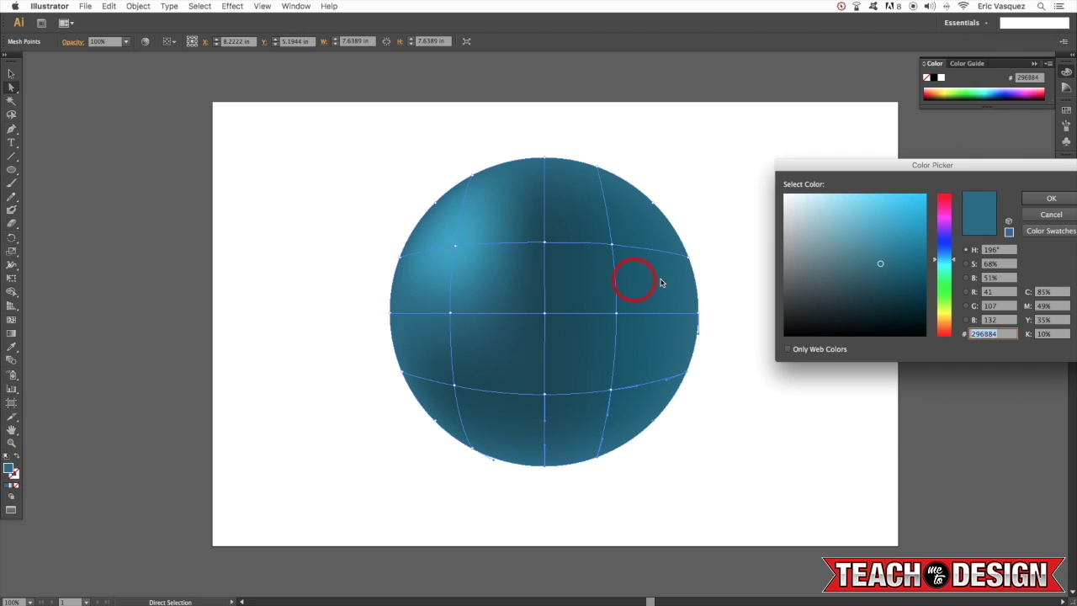
left_click_drag(812, 210, 774, 193)
left_click(1036, 197)
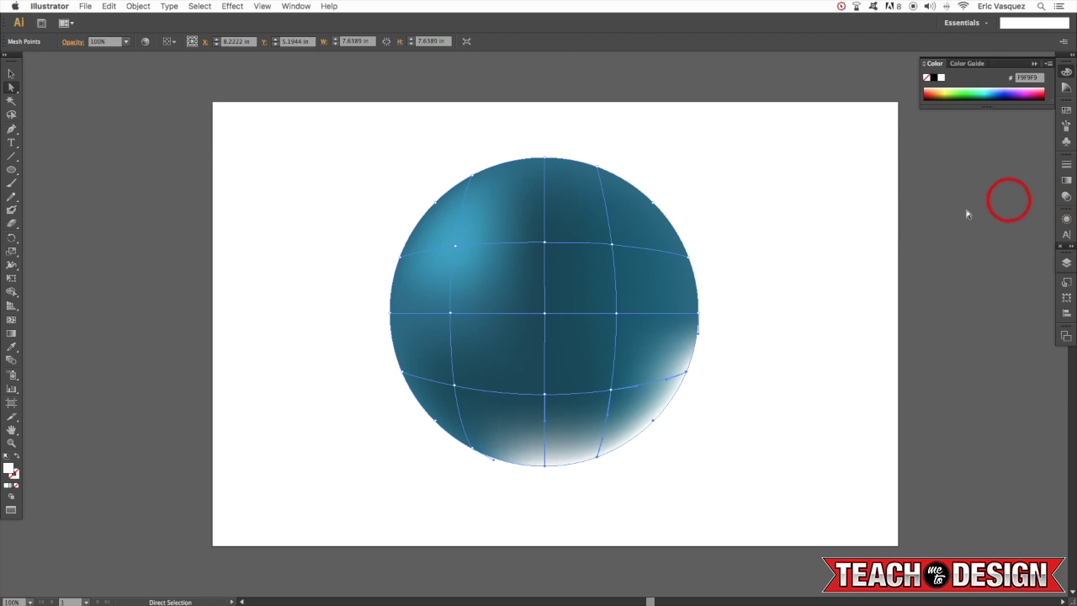
left_click(786, 262)
Fill the mesh points along the circle's left, top and upper-right edge with the dark teal #154E60
scroll(799, 264, "up", 1)
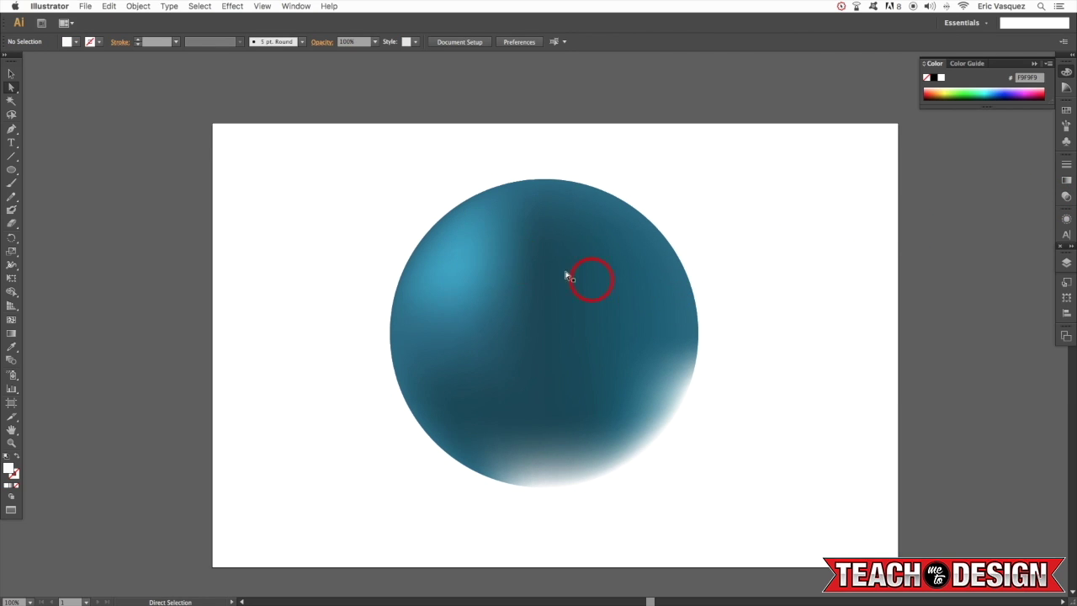
left_click(505, 258)
left_click(391, 335)
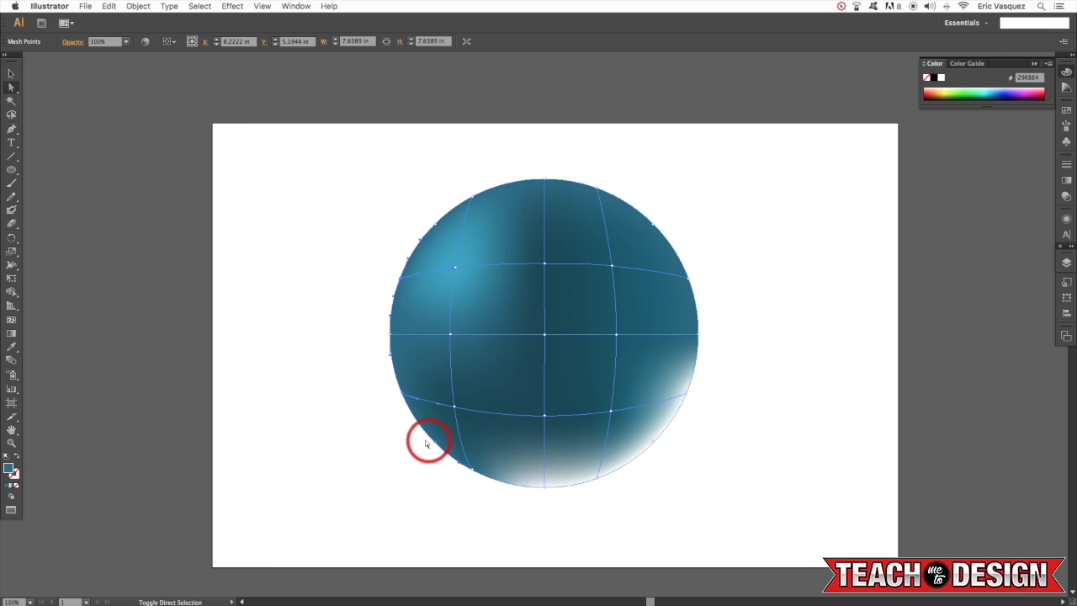
left_click(600, 190)
left_click(654, 220)
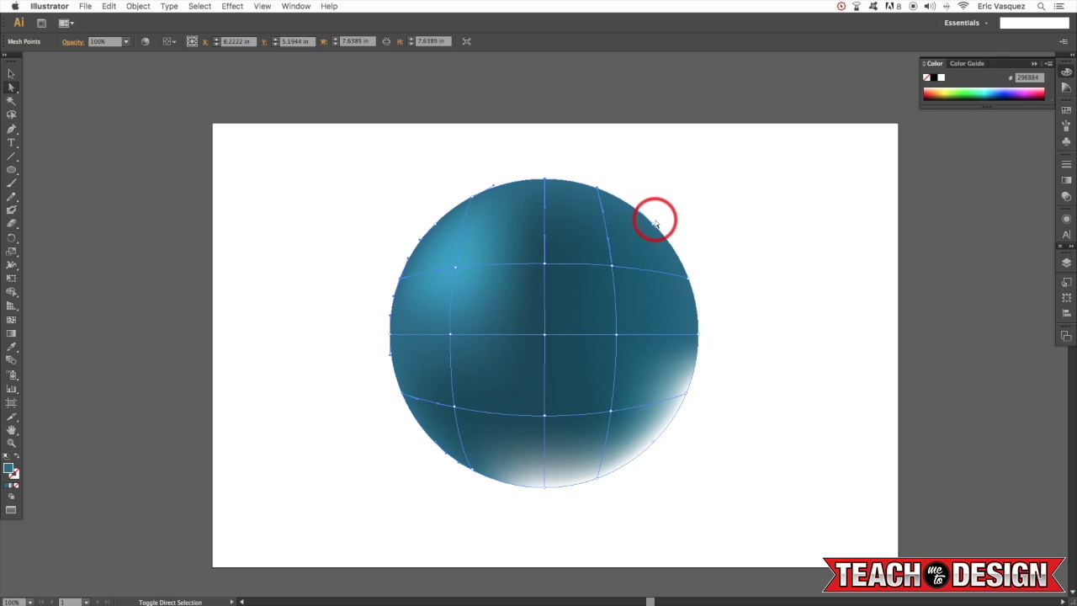
double_click(12, 471)
left_click_drag(910, 282, 894, 283)
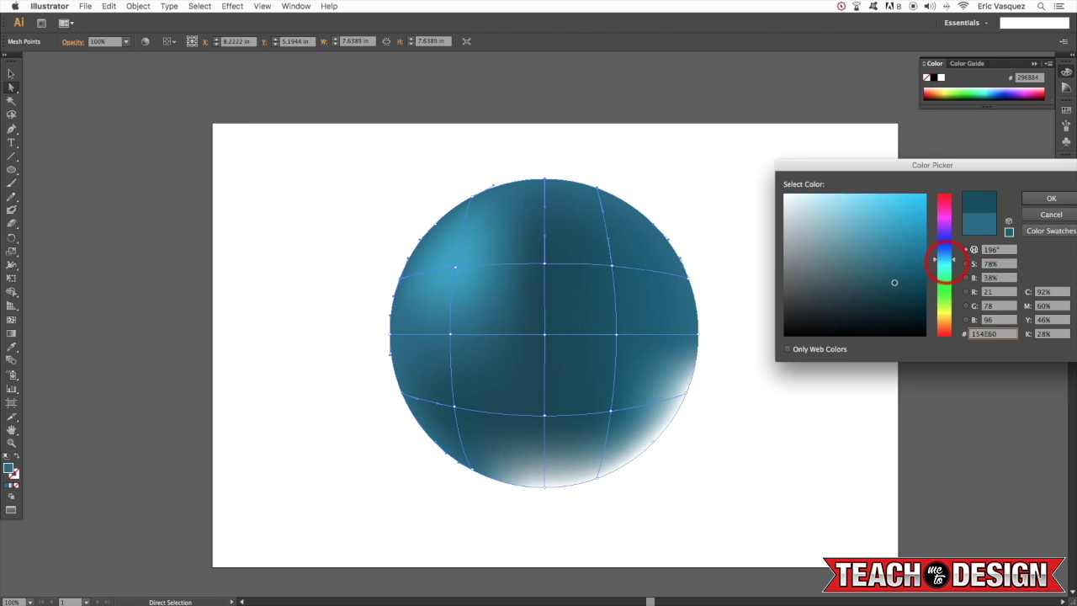
left_click(1053, 202)
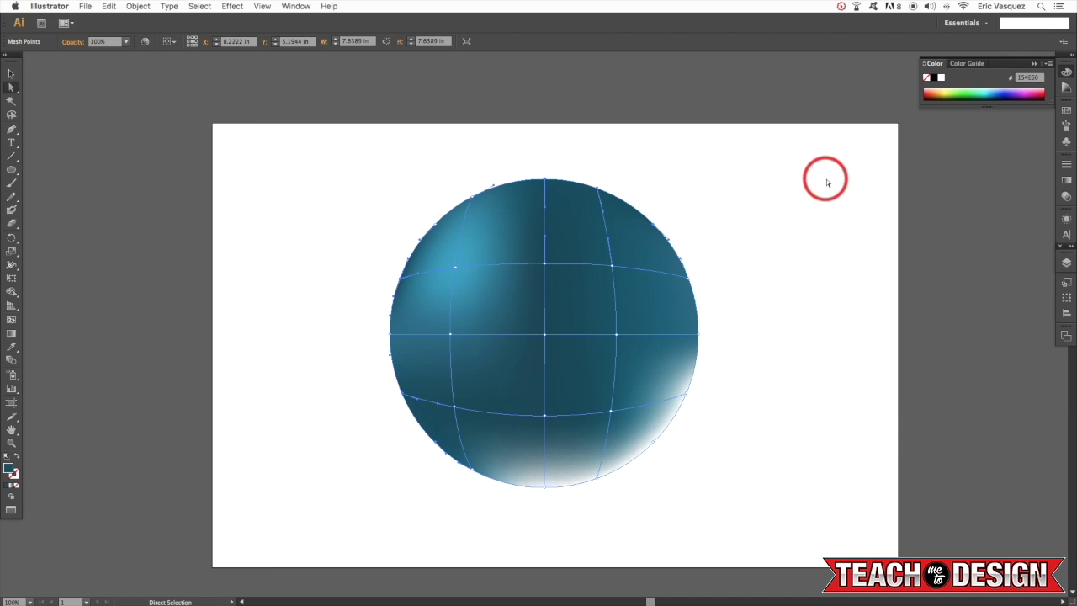
Darken the selected left, top and upper-right edge mesh points to #0A353F and deselect the circle
double_click(10, 469)
left_click(905, 299)
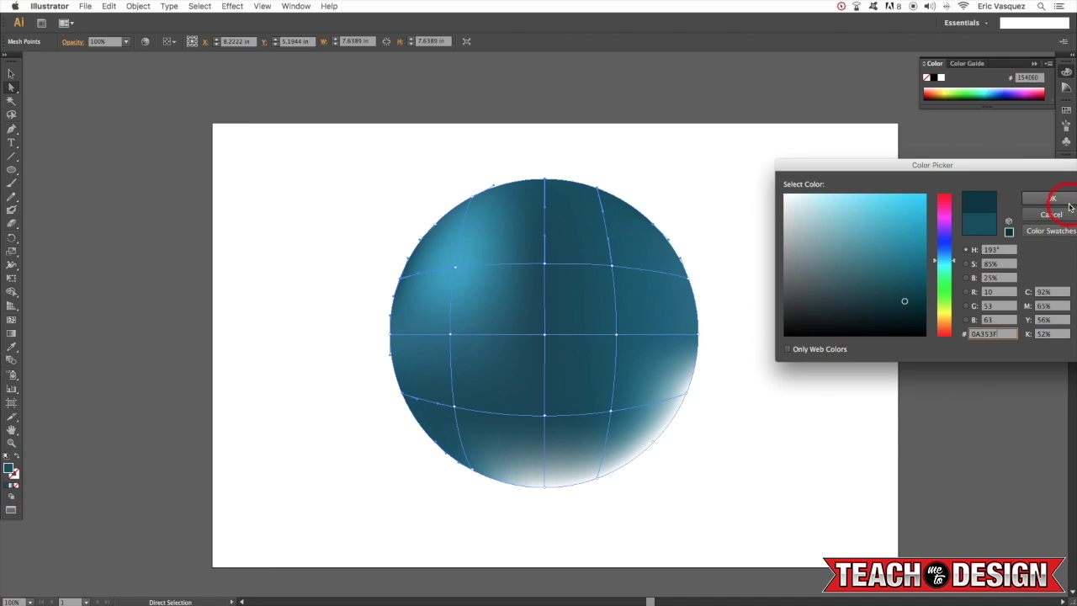
left_click(1050, 199)
left_click(860, 180)
key("v")
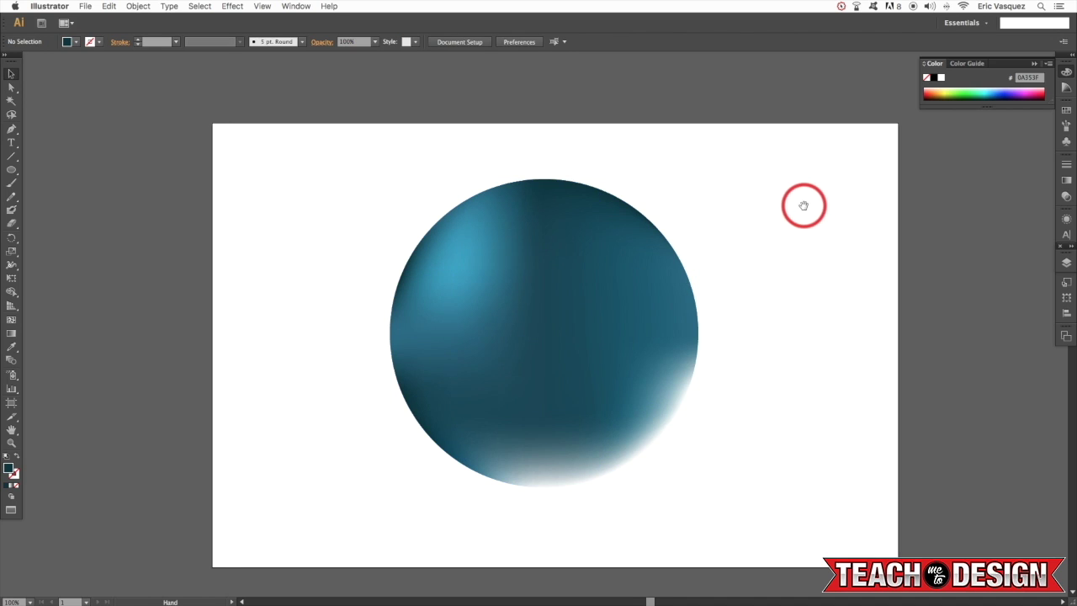
Examine the circle's finished shading with its mesh lines hidden and shown
scroll(808, 210, "up", 1)
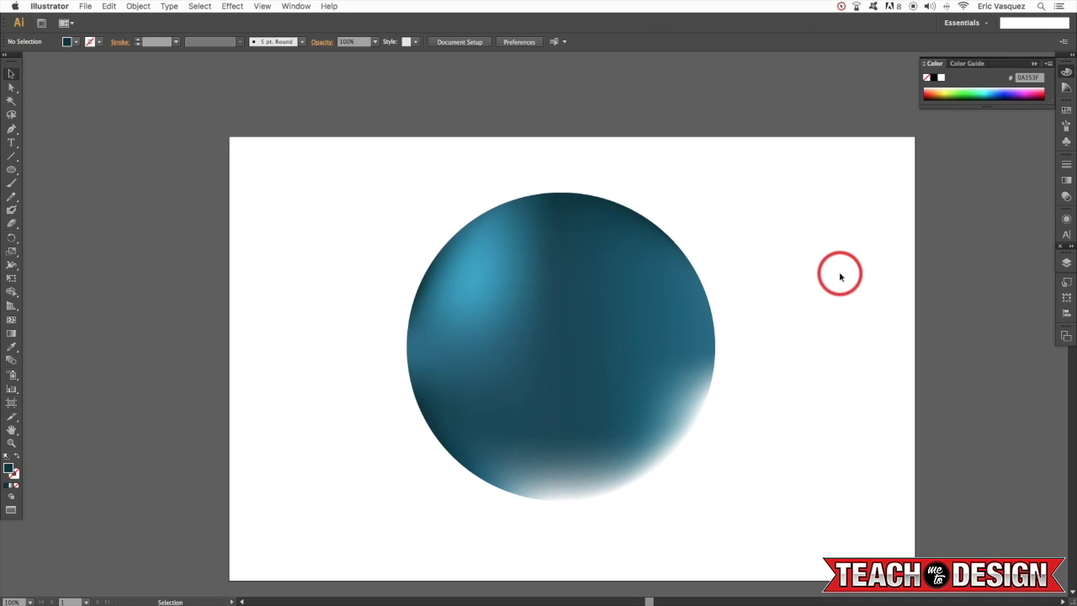
key("a")
left_click(612, 321)
left_click(890, 271)
key("v")
scroll(846, 317, "down", 2)
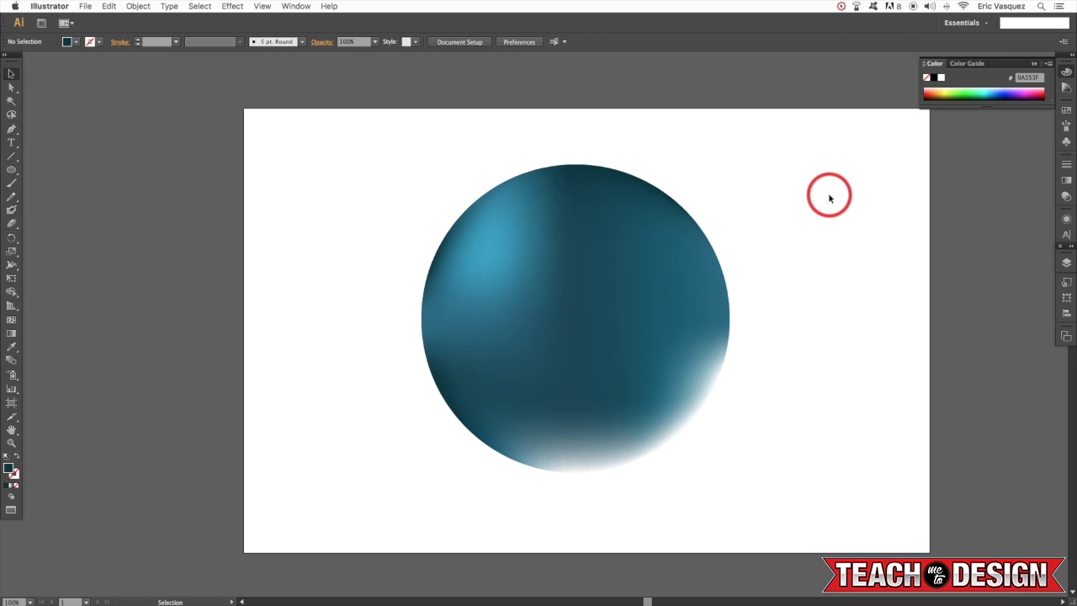
left_click(689, 309)
left_click(787, 290)
left_click(683, 289)
left_click(846, 294)
key("space")
left_click_drag(848, 291, 827, 303)
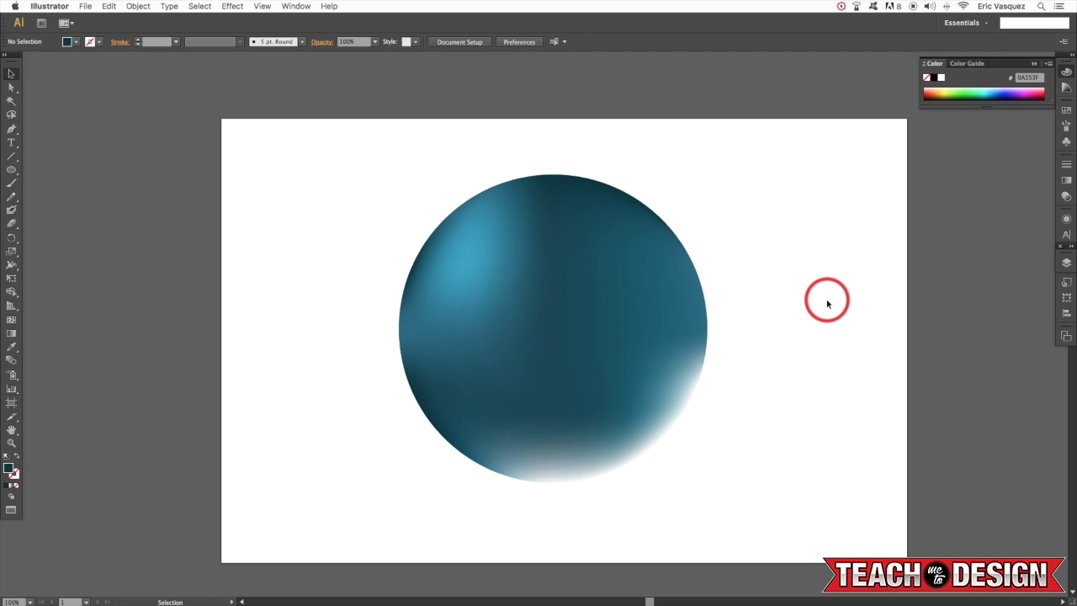
left_click(655, 301)
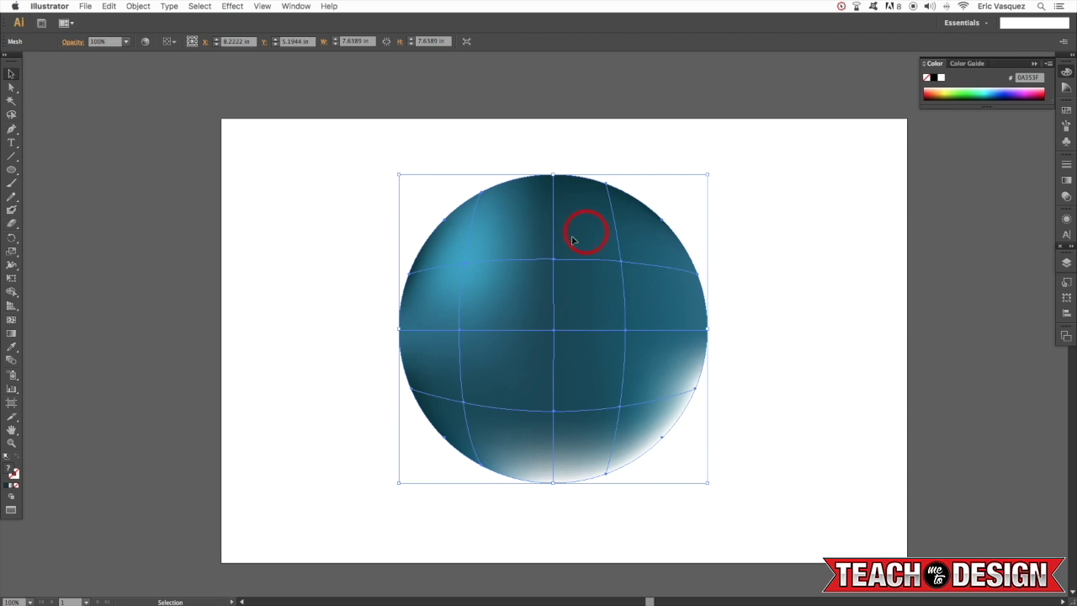
Delete the shaded circle from the artboard
left_click(858, 267)
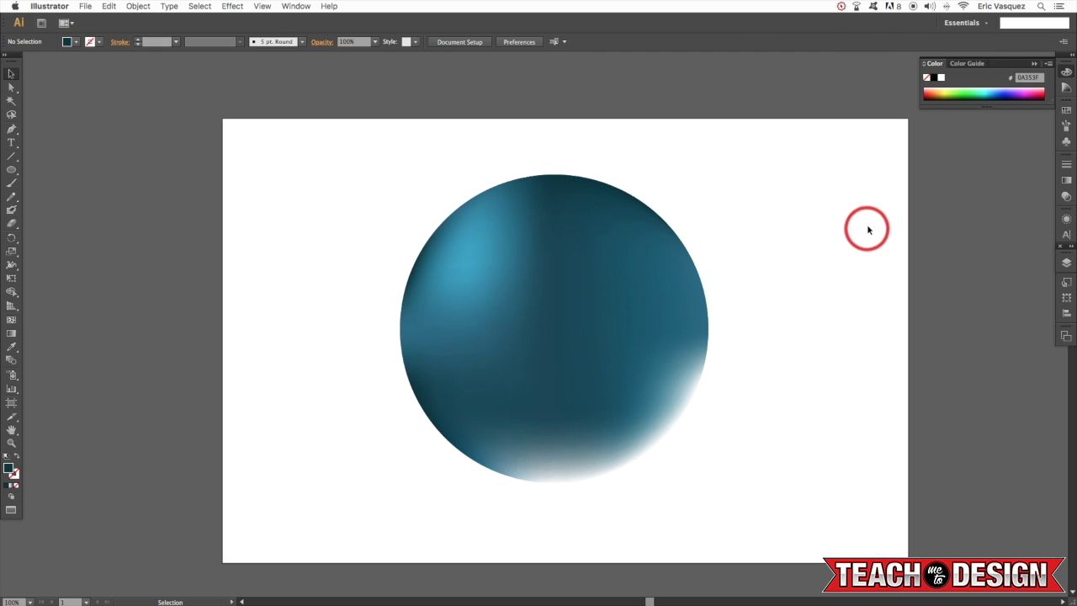
left_click_drag(867, 221, 316, 503)
key("Delete")
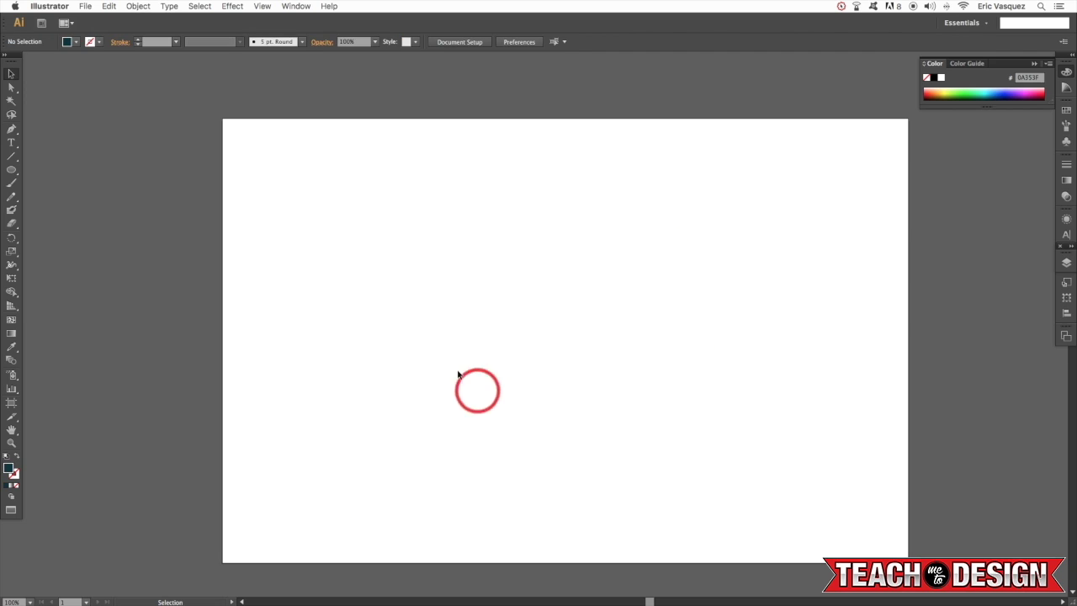
Add a text frame about 12.15 by 5.74 in on the artboard containing "DEPTH" at 140 pt
key("t")
left_click_drag(316, 207, 806, 440)
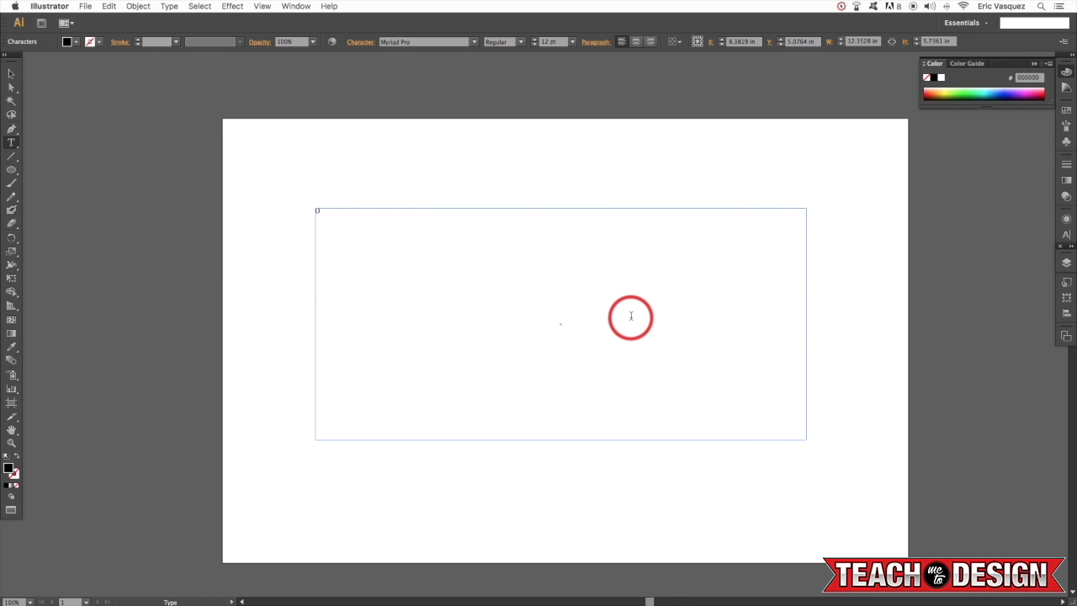
key("super+a")
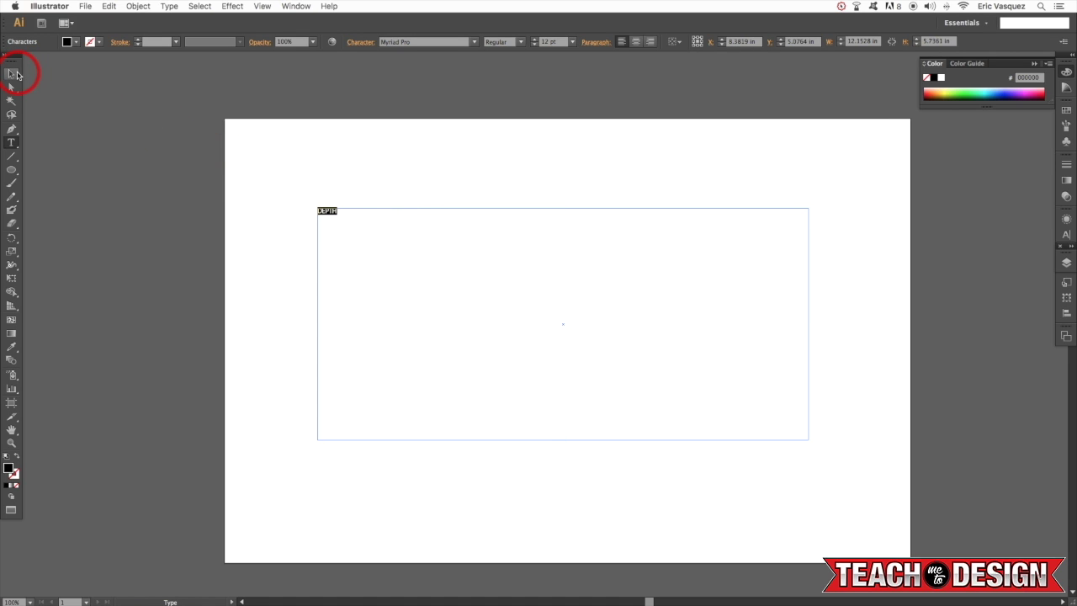
left_click(551, 42)
key("Return")
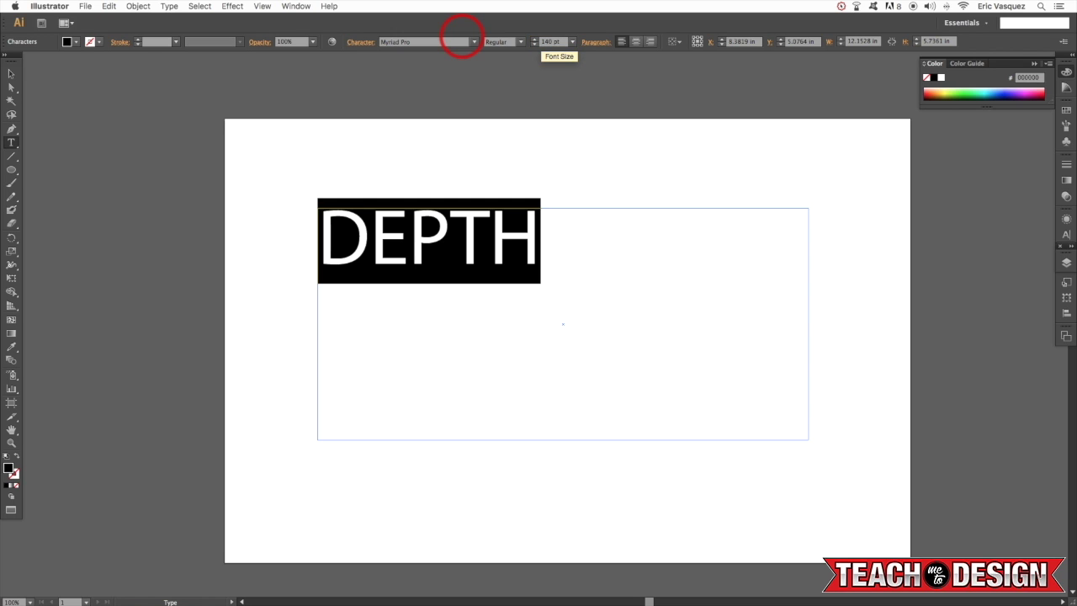
Move the DEPTH text toward the middle of the artboard and set its font to Gotham
key("Escape")
left_click(580, 238)
left_click_drag(538, 234, 619, 298)
left_click(396, 42)
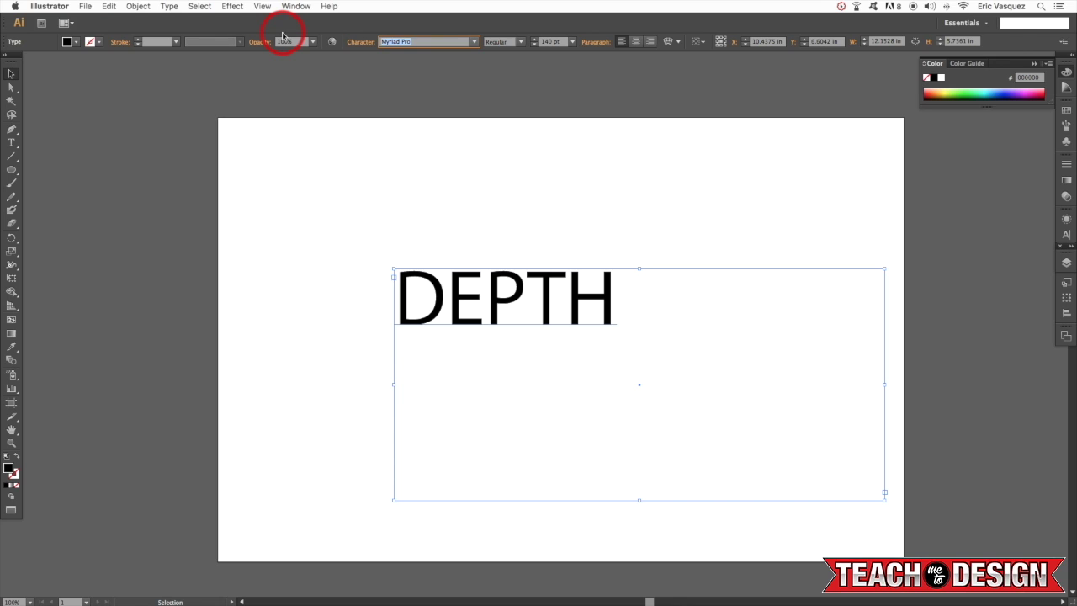
key("Return")
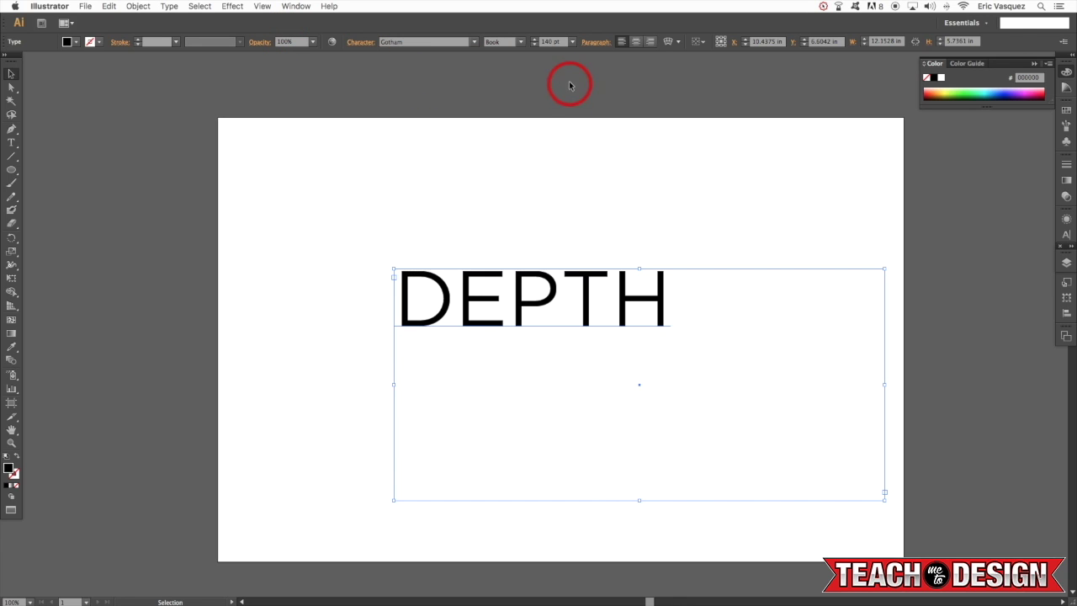
Set the text's weight to Black and keep the original beside the artboard with a copy placed on the artboard
left_click(521, 41)
left_click(502, 202)
left_click_drag(566, 271, 65, 229)
left_click_drag(525, 216, 583, 280)
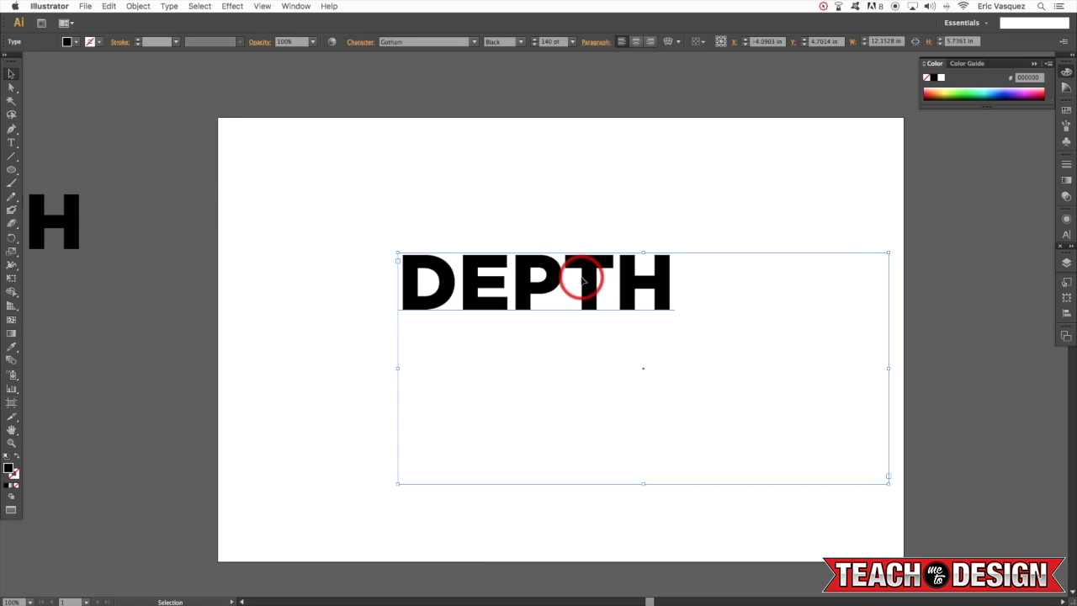
Convert the copied text to outlines and enlarge it to about 12.6 in wide across the middle of the artboard
left_click(169, 5)
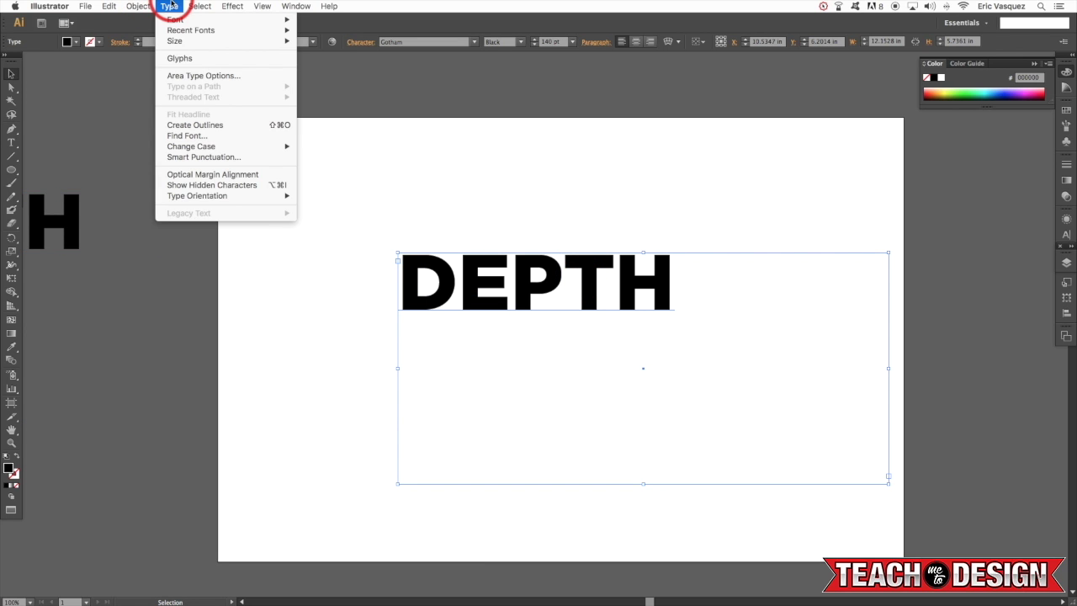
left_click(220, 130)
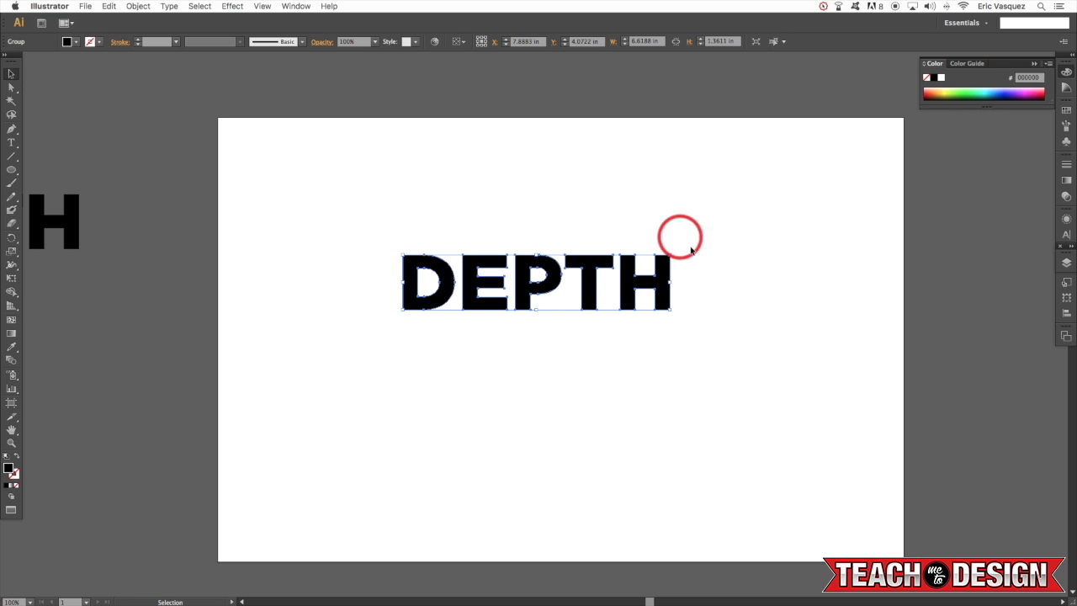
left_click_drag(670, 311, 793, 382)
left_click_drag(726, 294, 663, 282)
Apply an envelope warp in Flag style to the outlined text with 55% horizontal bend and 0% horizontal and vertical distortion
left_click(135, 6)
mouse_move(187, 250)
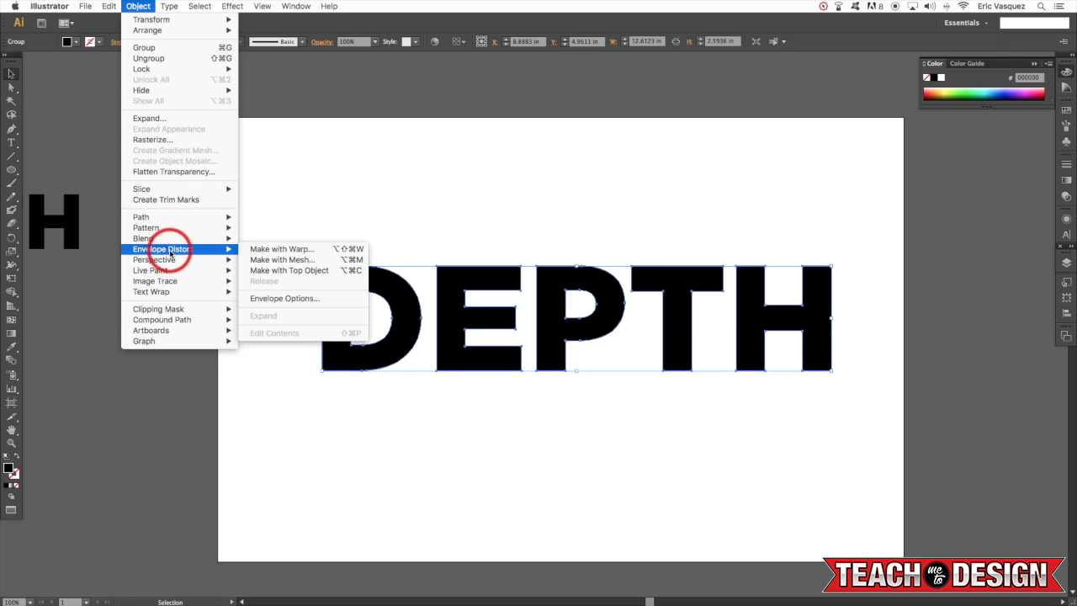
left_click(281, 249)
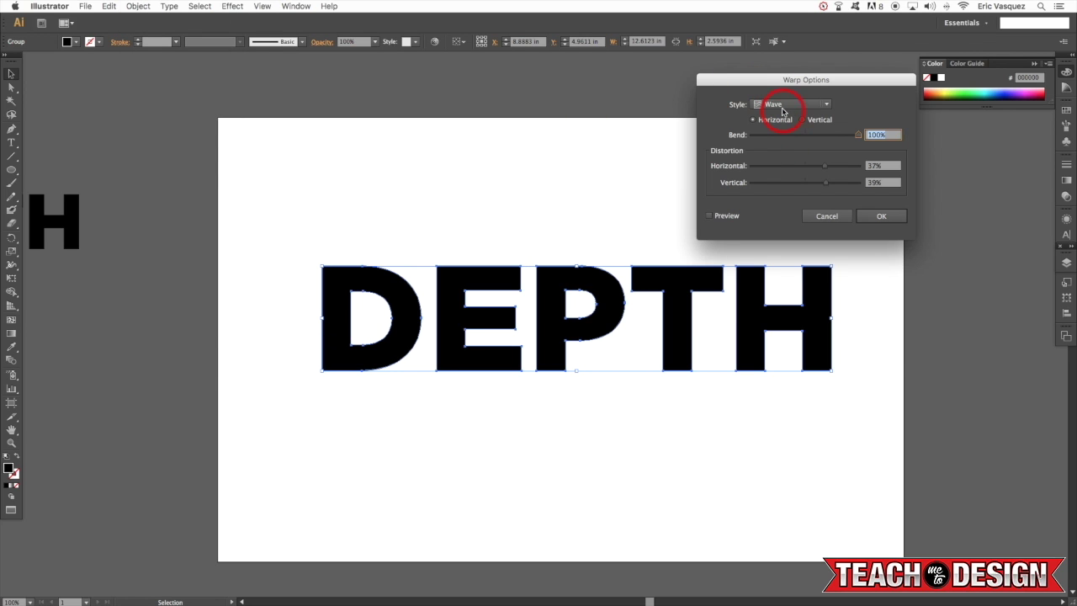
left_click(783, 108)
left_click(776, 206)
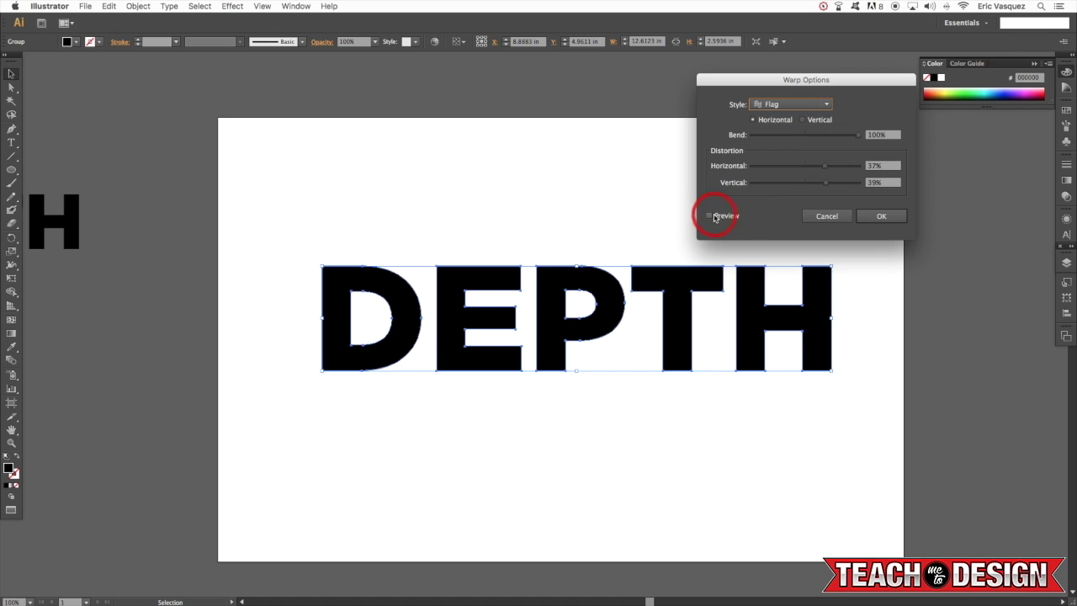
left_click(709, 216)
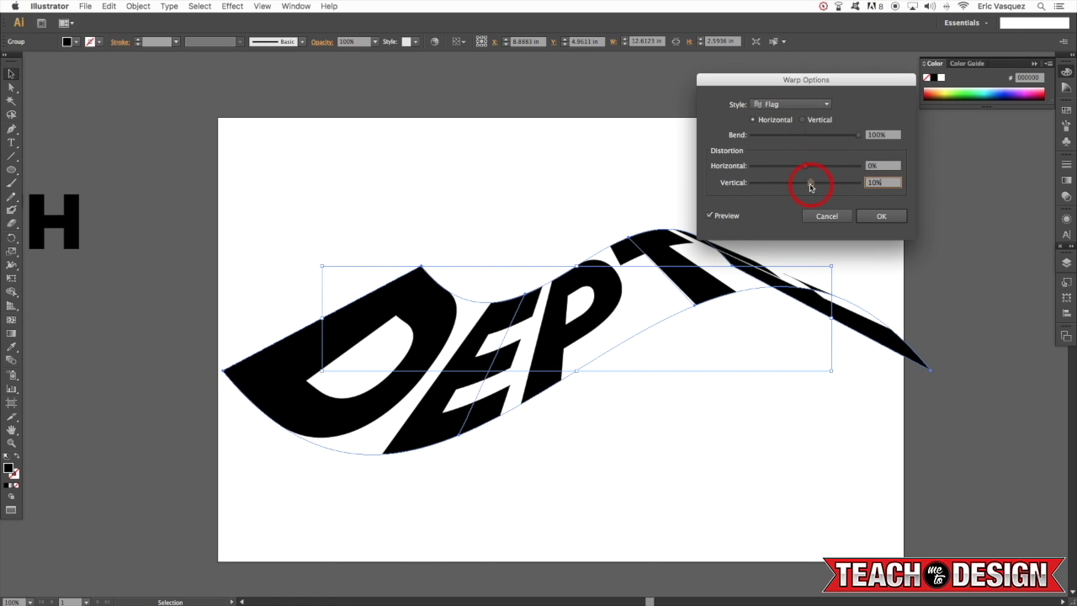
left_click_drag(805, 186, 807, 187)
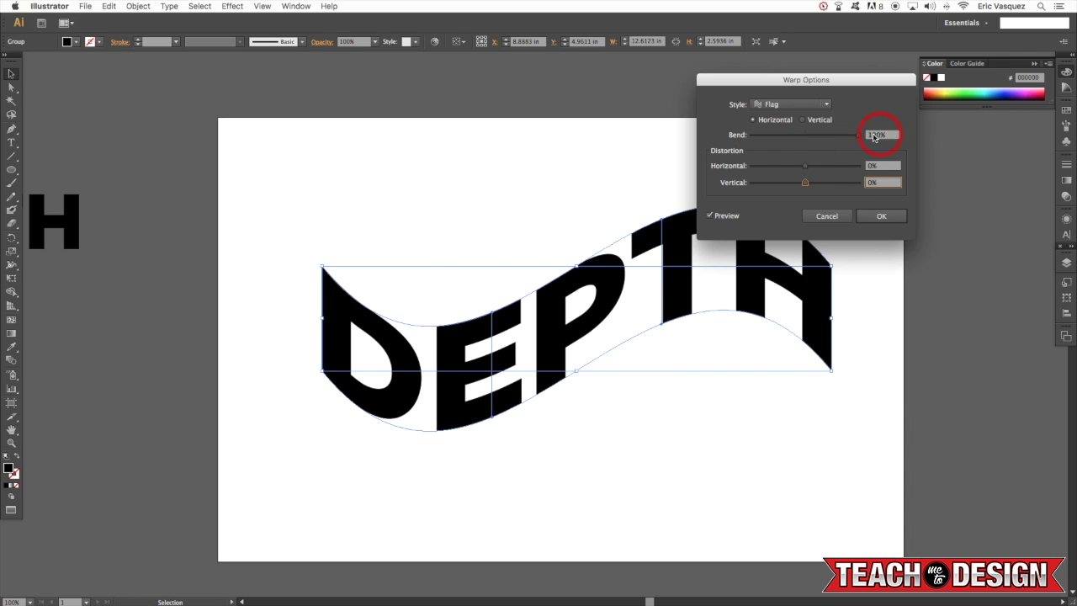
left_click_drag(849, 138, 835, 139)
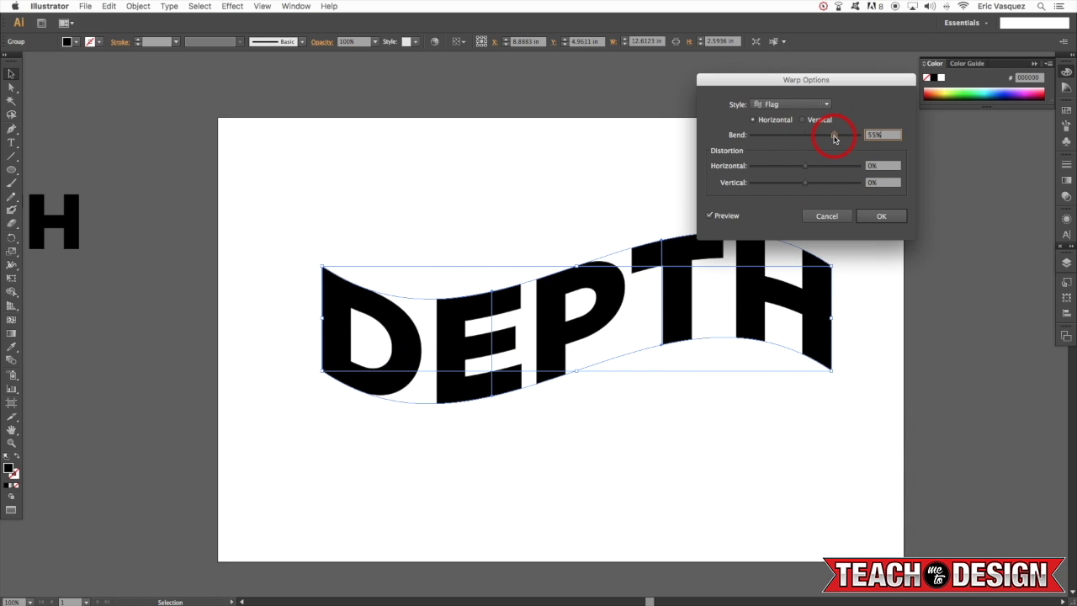
left_click(884, 217)
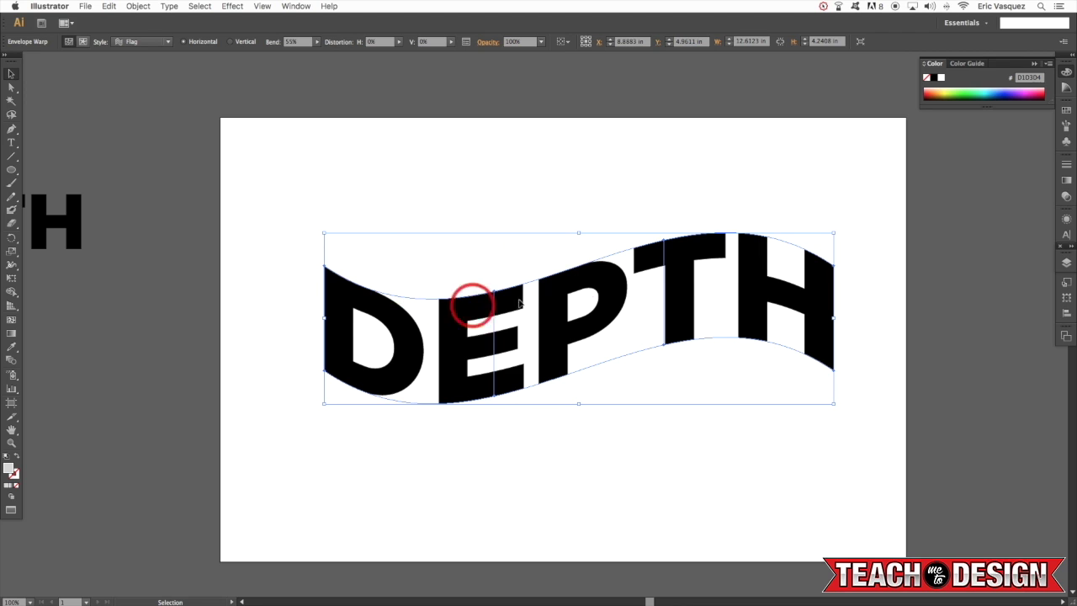
Start a 3D Extrude & Bevel effect on the warped text and turn on its preview
left_click(234, 6)
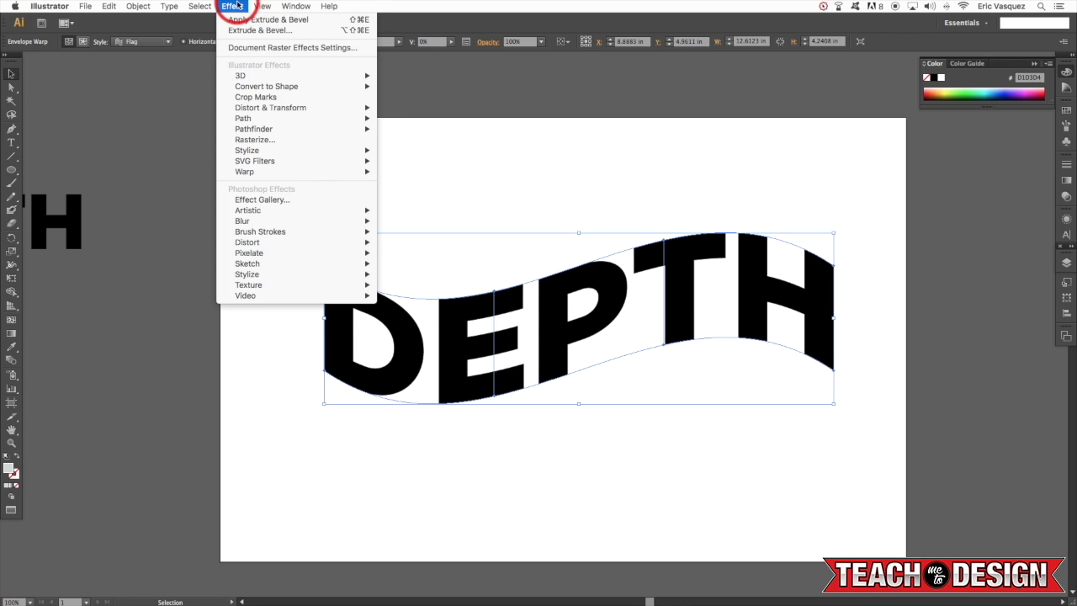
mouse_move(362, 76)
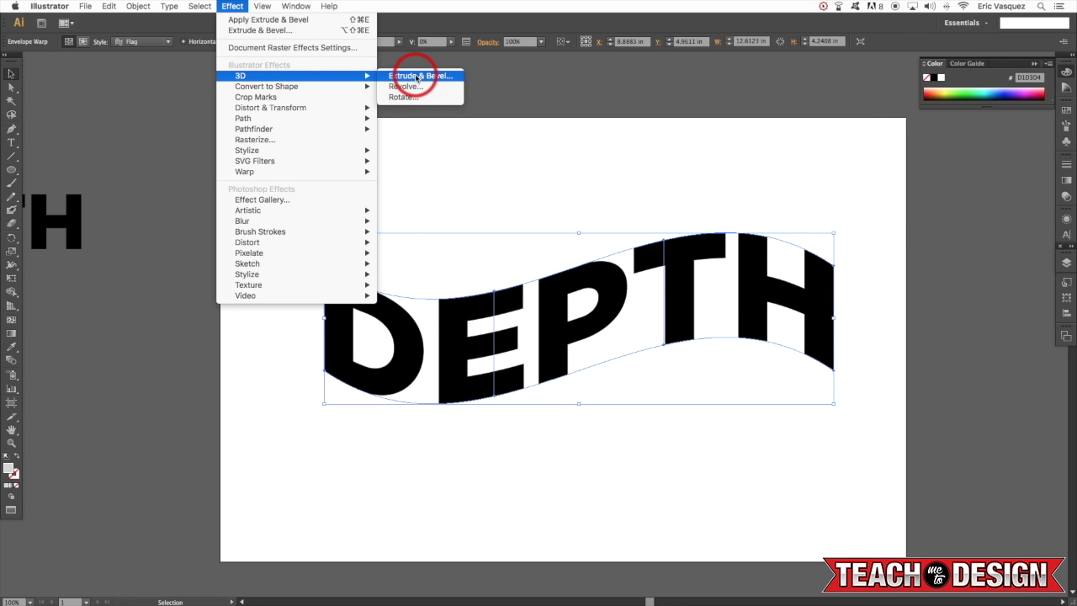
left_click(415, 76)
left_click_drag(862, 66, 847, 72)
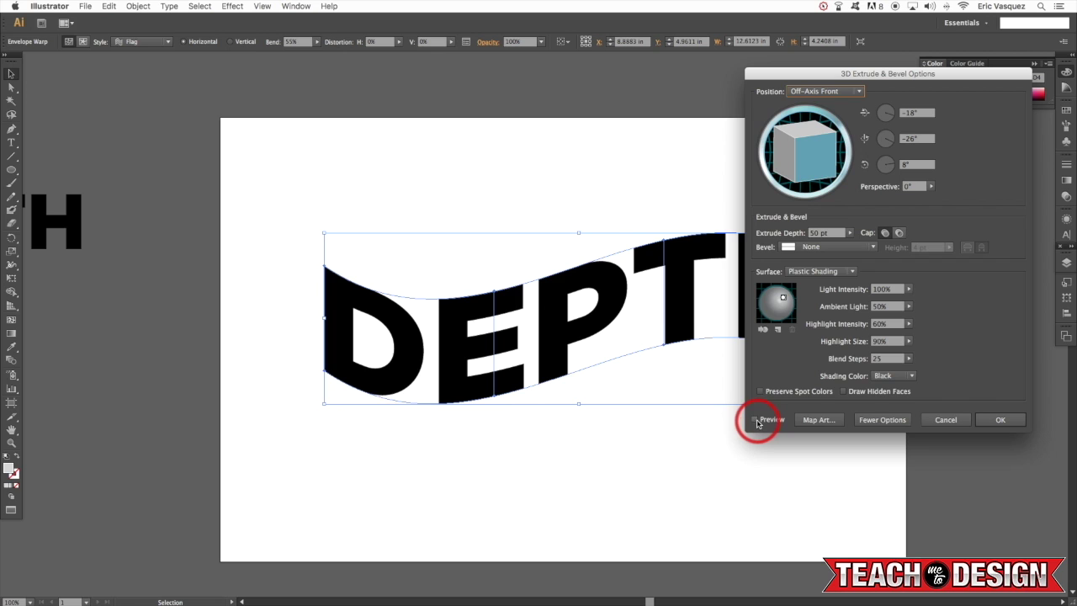
left_click(757, 420)
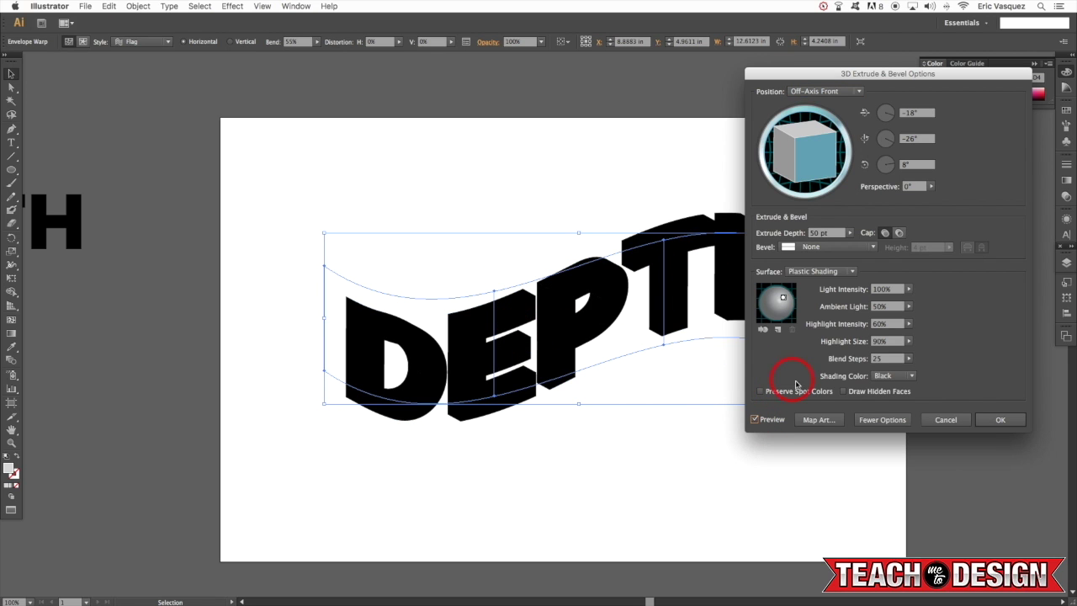
Change the extrusion's shading color to a custom bright blue
left_click(884, 375)
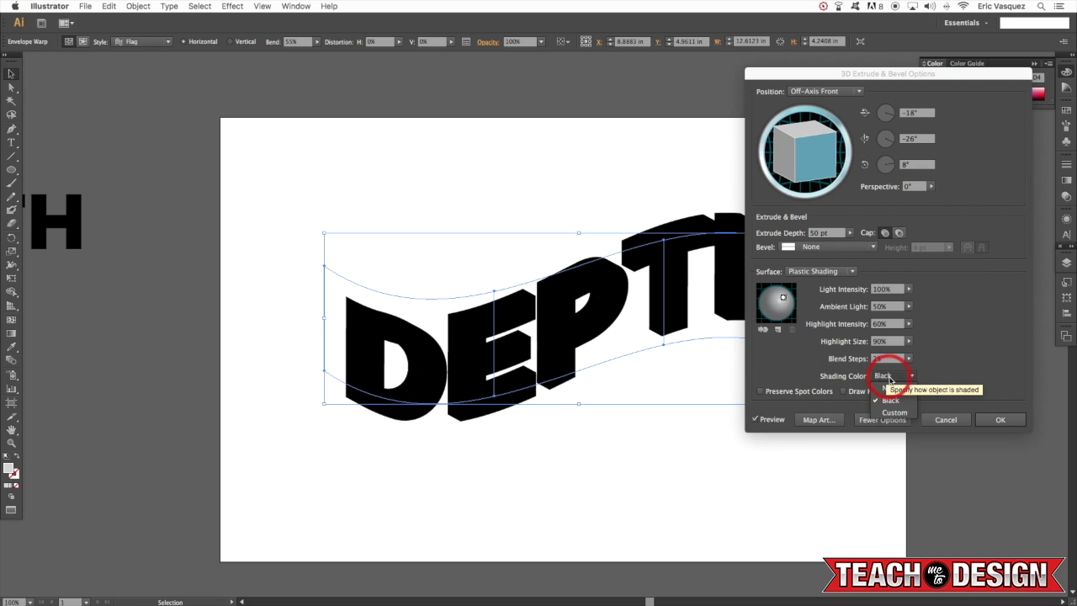
left_click(892, 412)
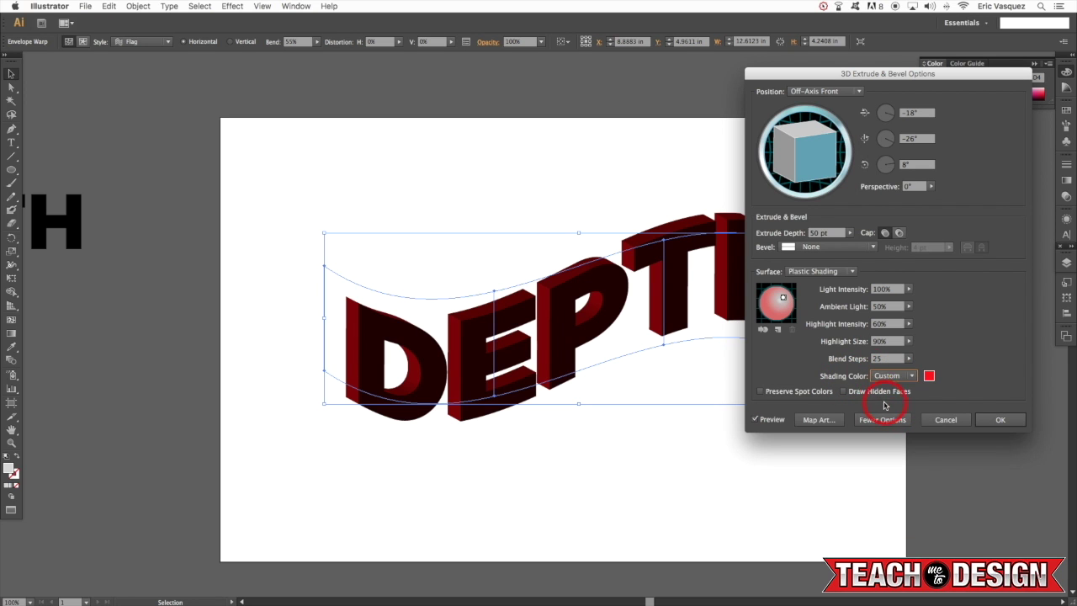
left_click(929, 375)
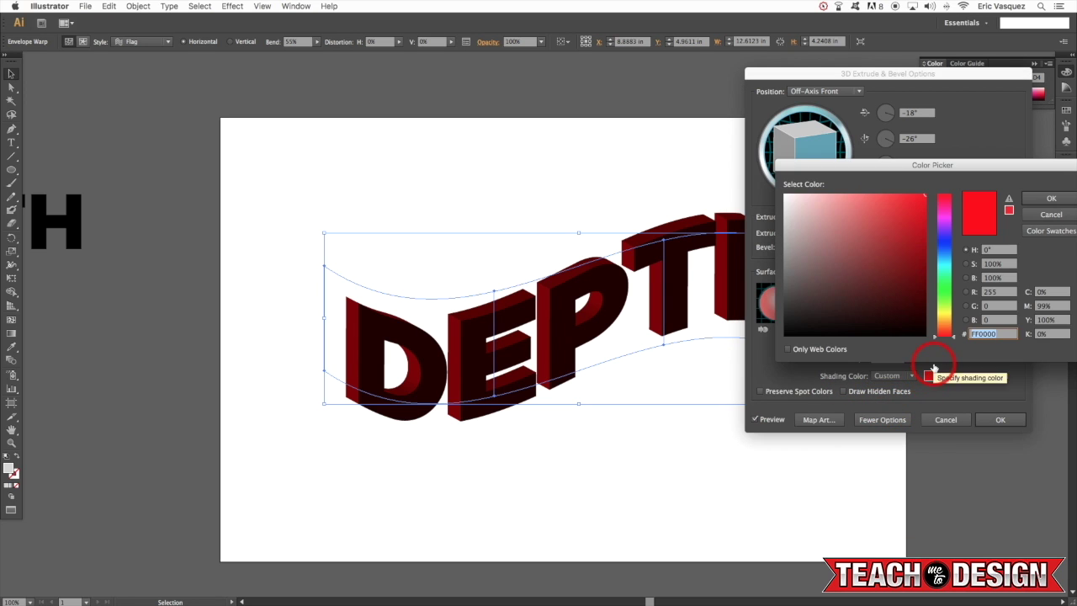
left_click(944, 249)
left_click(1039, 197)
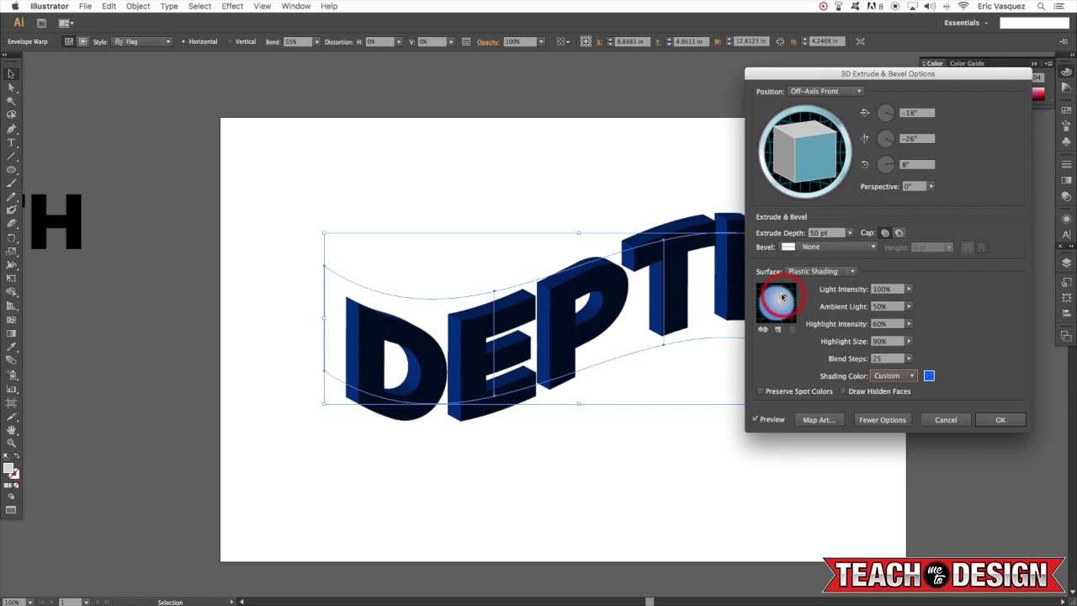
Try the light at the sphere's upper left, in front of and behind the object, and return it to the front upper right
left_click_drag(782, 298, 769, 297)
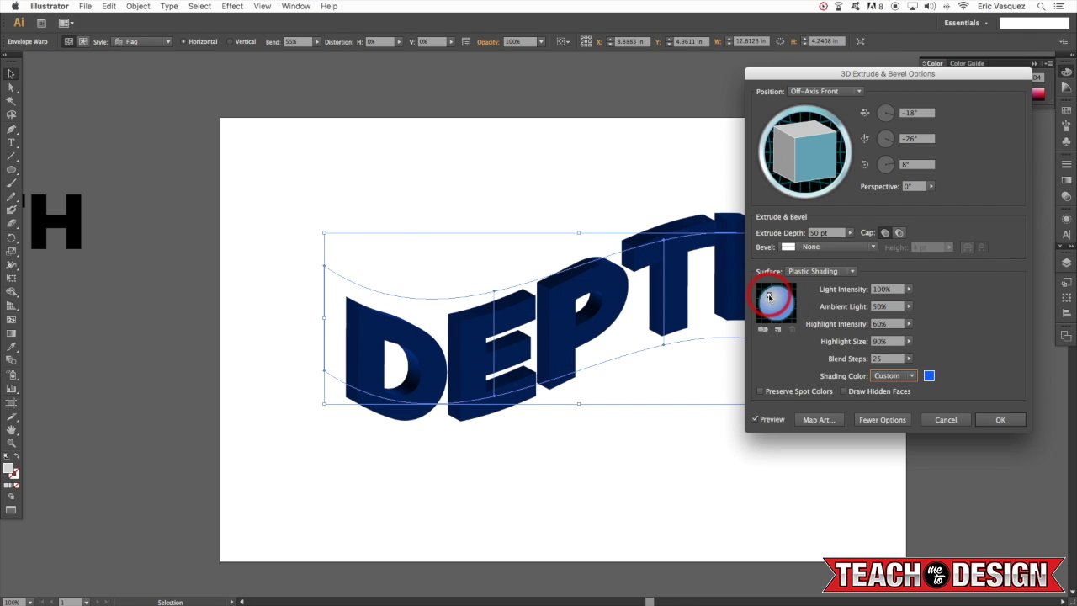
left_click(763, 331)
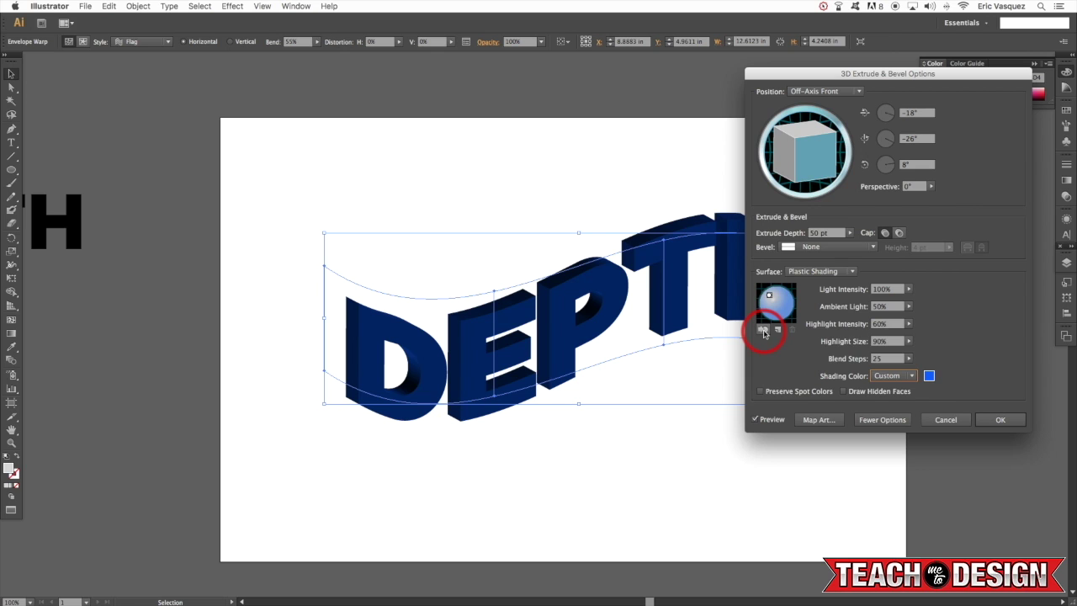
left_click(763, 329)
left_click(775, 311)
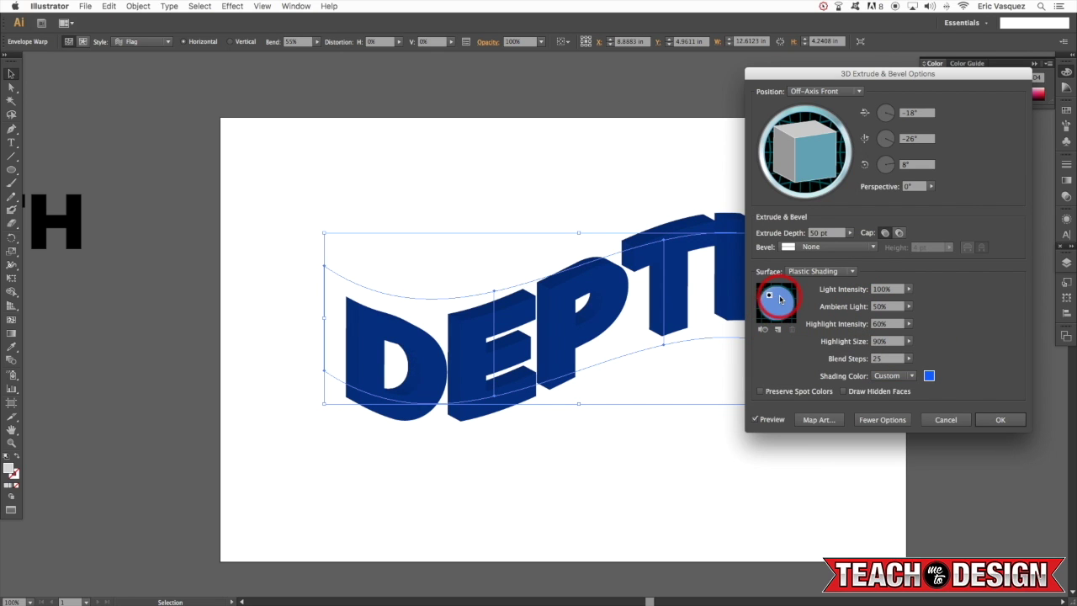
left_click(780, 309)
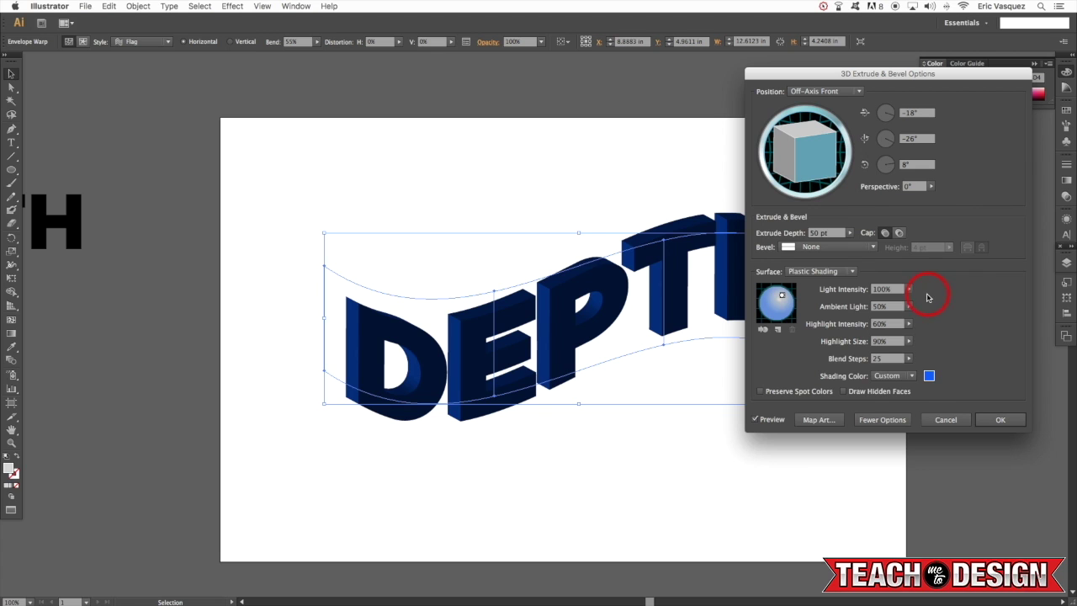
Try the Wireframe, Diffuse Shading and No Shading surfaces on the extruded lettering and return to Plastic Shading
left_click(827, 272)
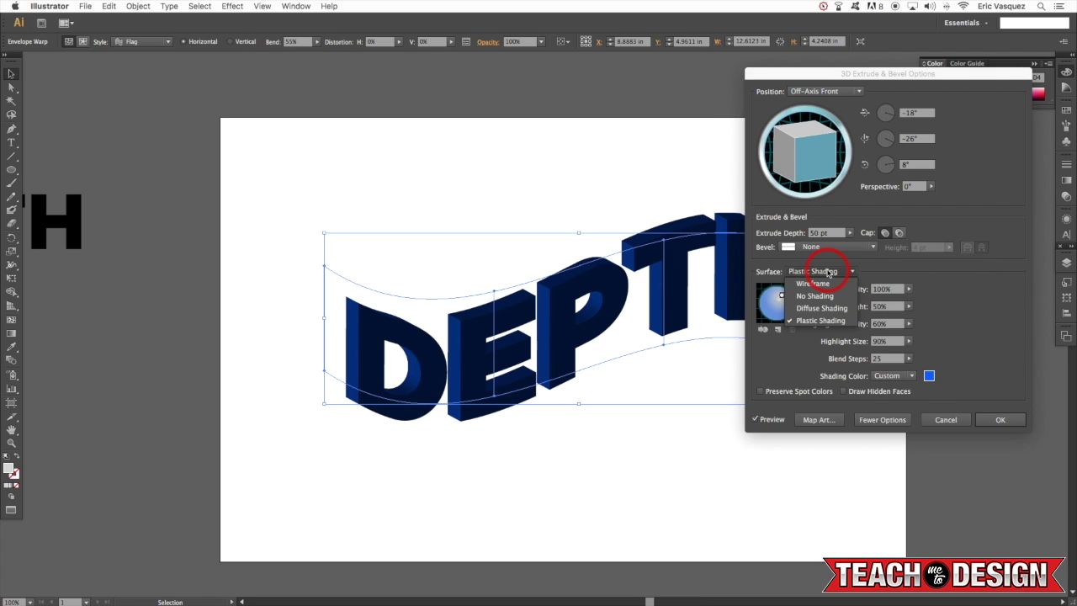
left_click(814, 283)
left_click(824, 274)
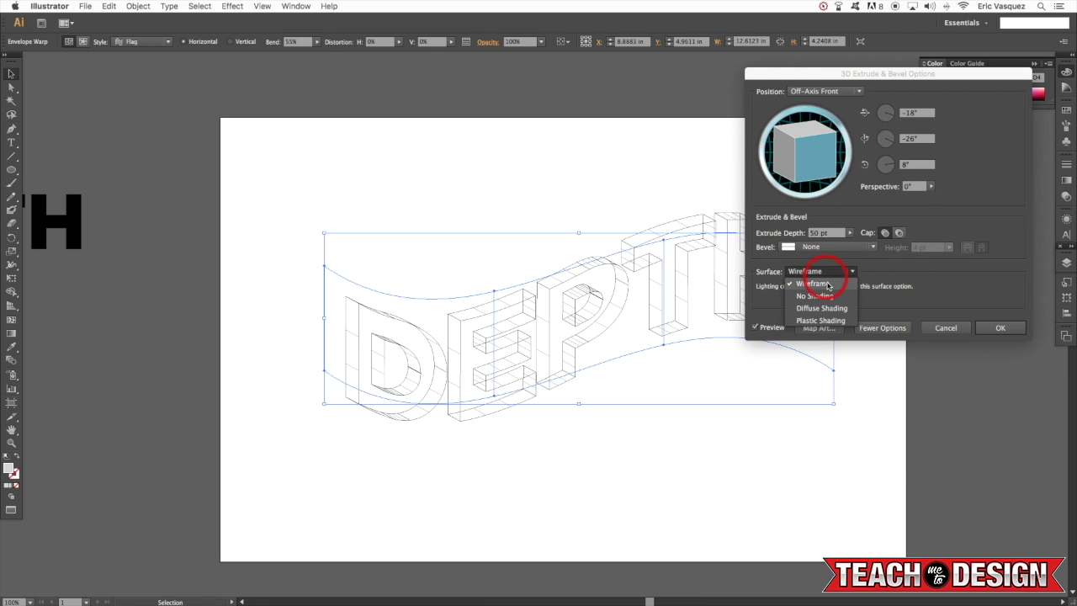
left_click(828, 307)
left_click(826, 274)
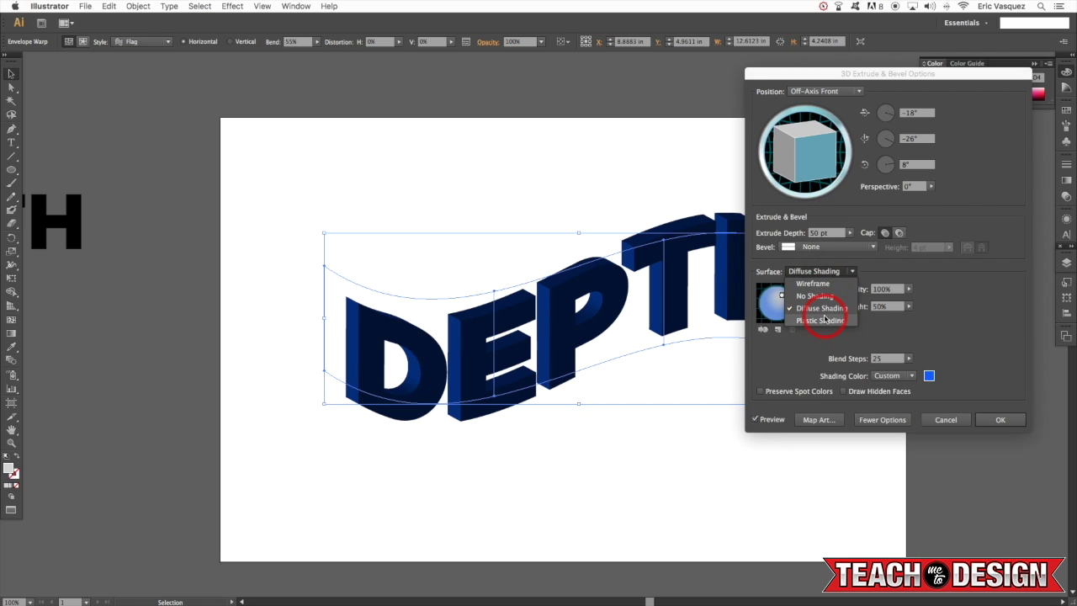
left_click(821, 321)
left_click(821, 273)
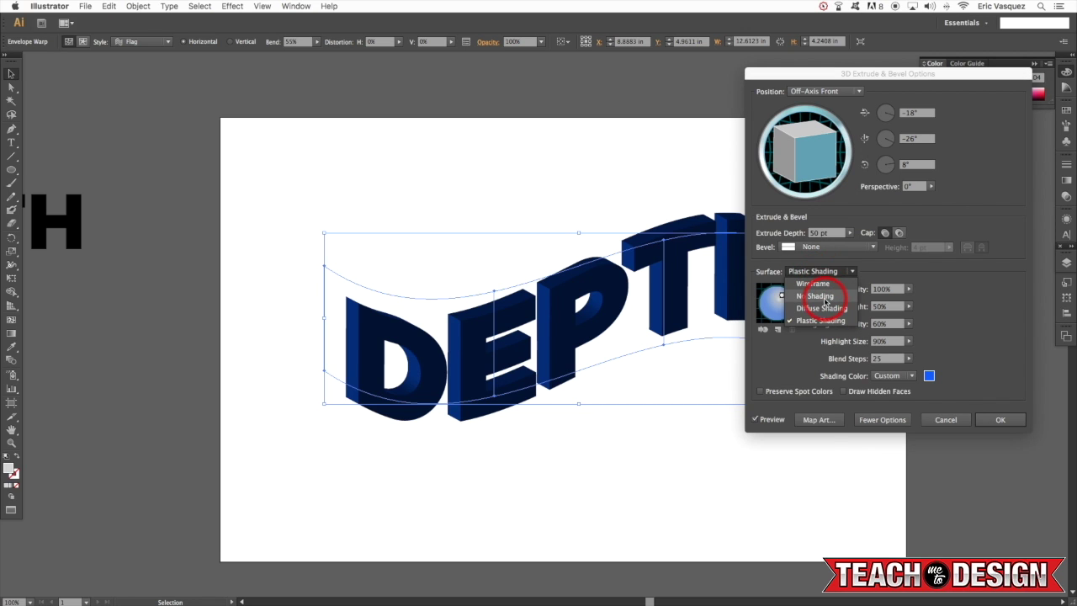
left_click(815, 296)
left_click(825, 273)
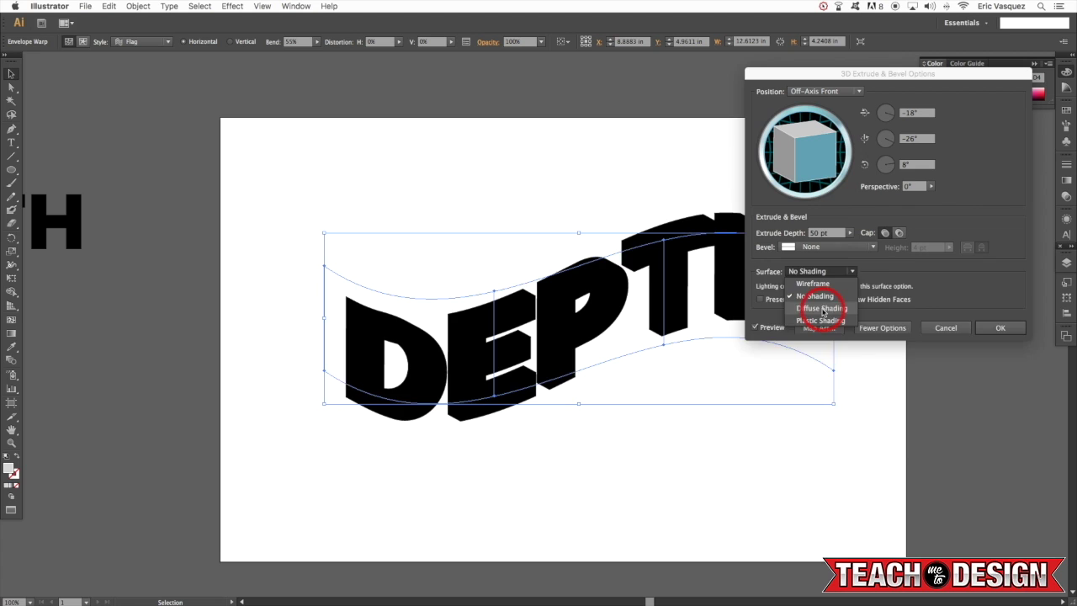
left_click(822, 309)
left_click(822, 271)
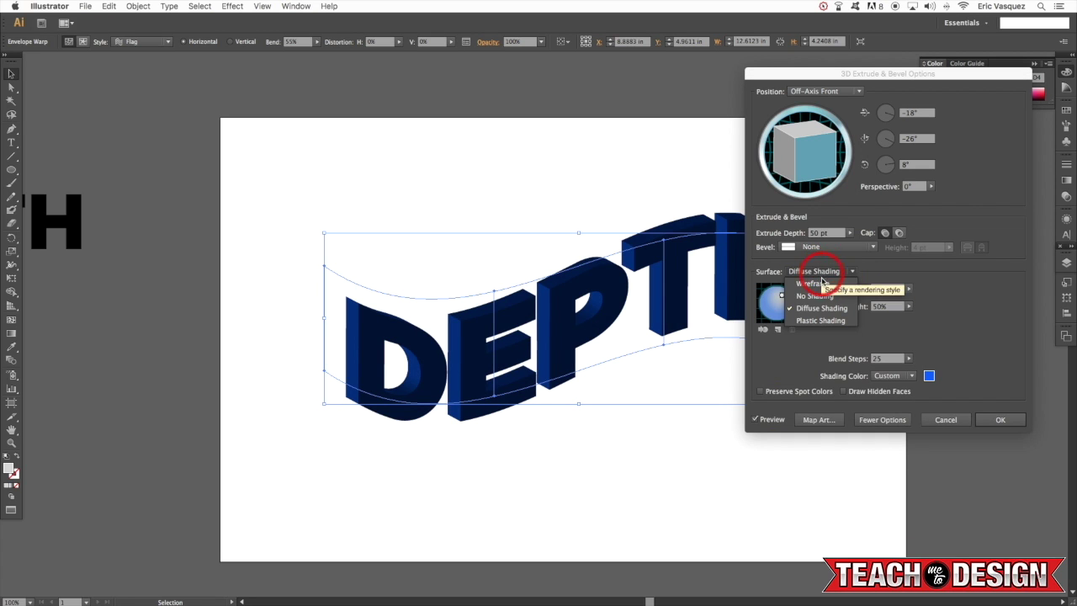
left_click(820, 320)
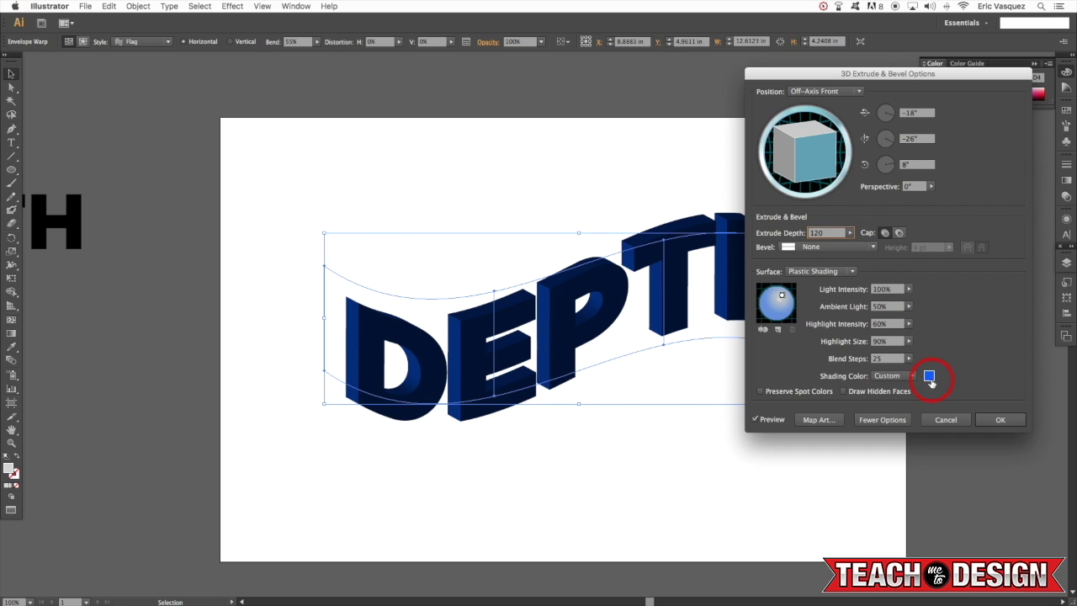
Extrude the warped lettering 120 pt with a custom rotation of 19°, 27° and -1°, apply the effect and deselect
key("Tab")
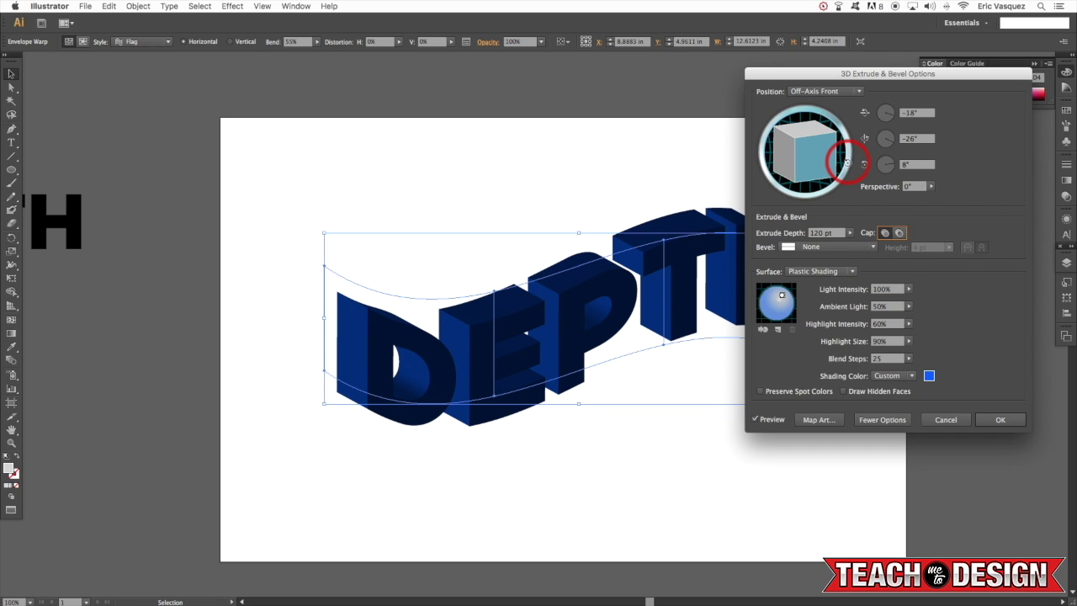
left_click_drag(843, 160, 815, 143)
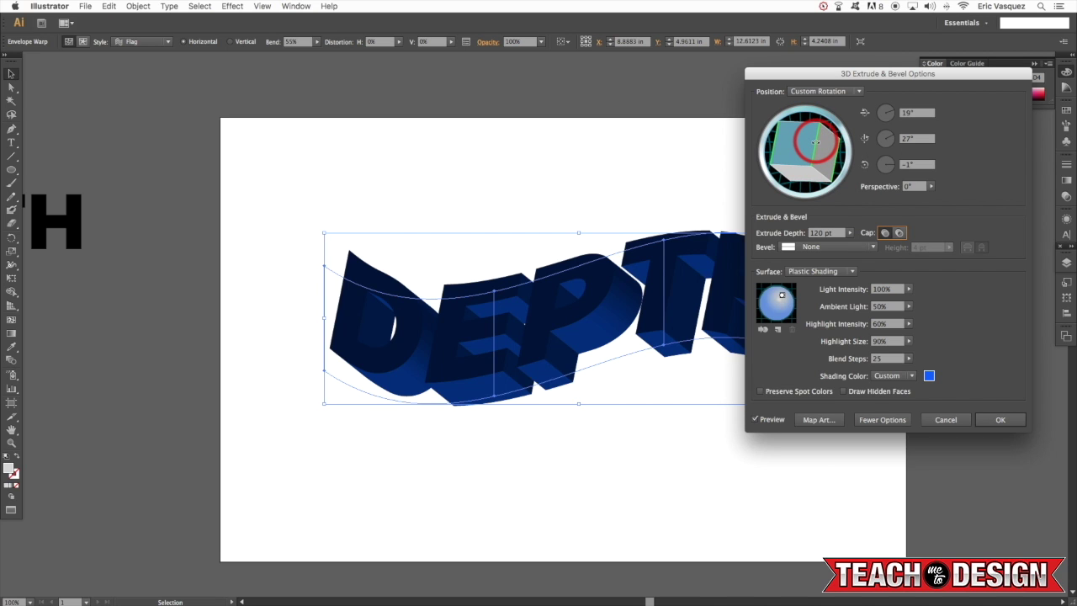
left_click(997, 420)
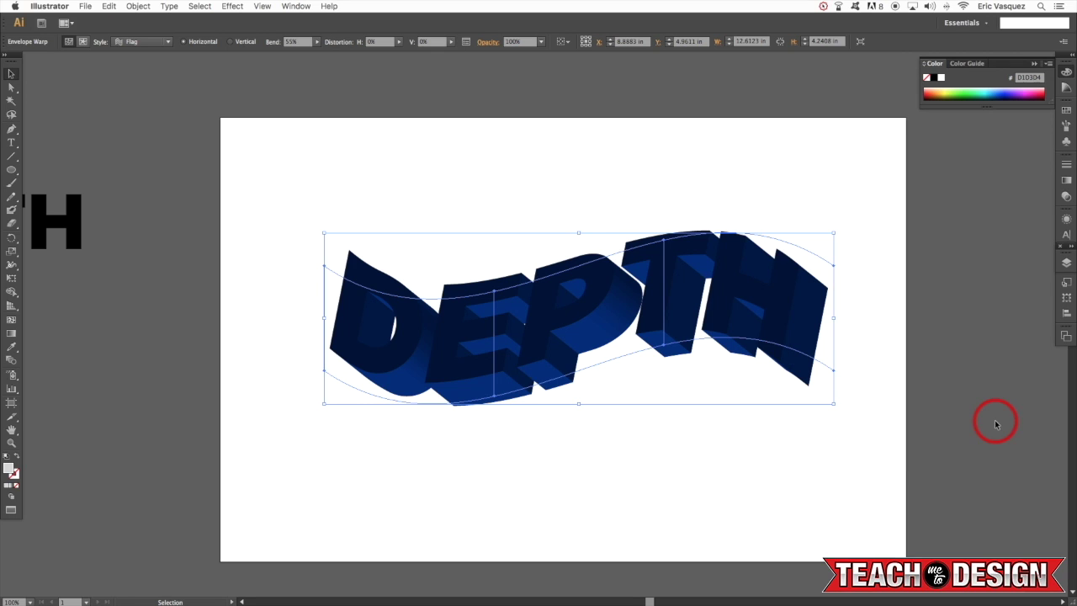
left_click(594, 180)
Place a duplicate of the extruded DEPTH lettering directly below the original on the artboard
left_click_drag(599, 172, 606, 181)
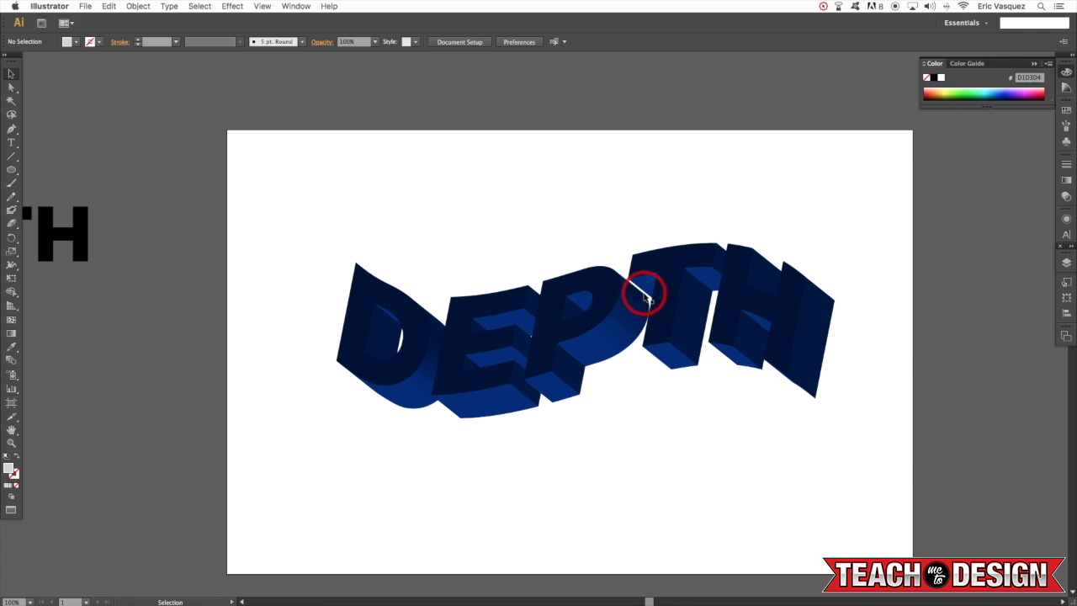
left_click(680, 294)
left_click_drag(652, 303, 688, 431)
Expand the appearance of the upper extruded lettering and deselect it
left_click(643, 264)
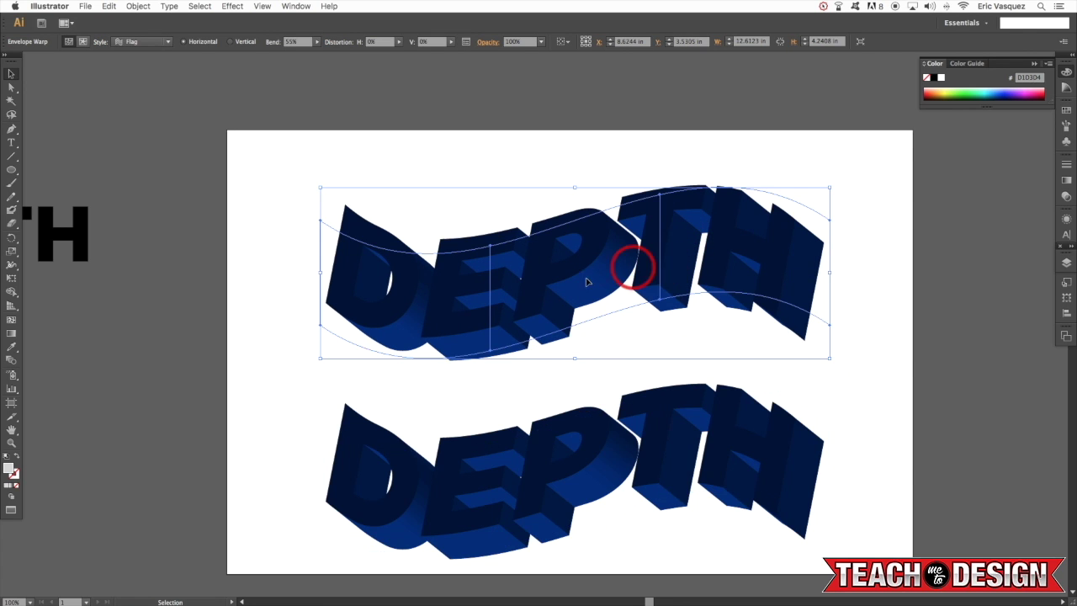
left_click(139, 5)
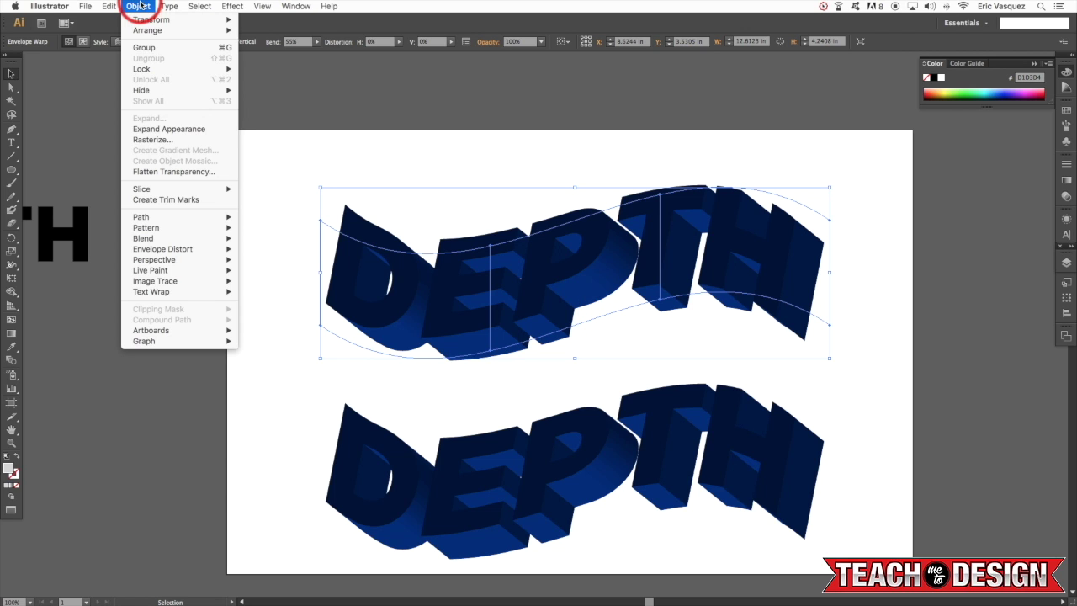
left_click(184, 133)
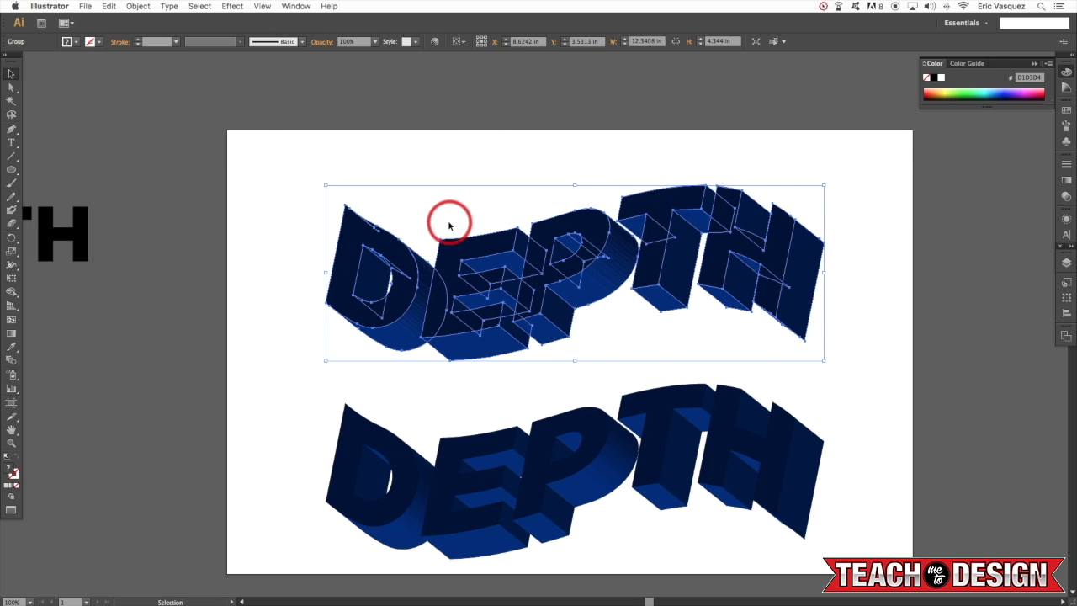
left_click(465, 163)
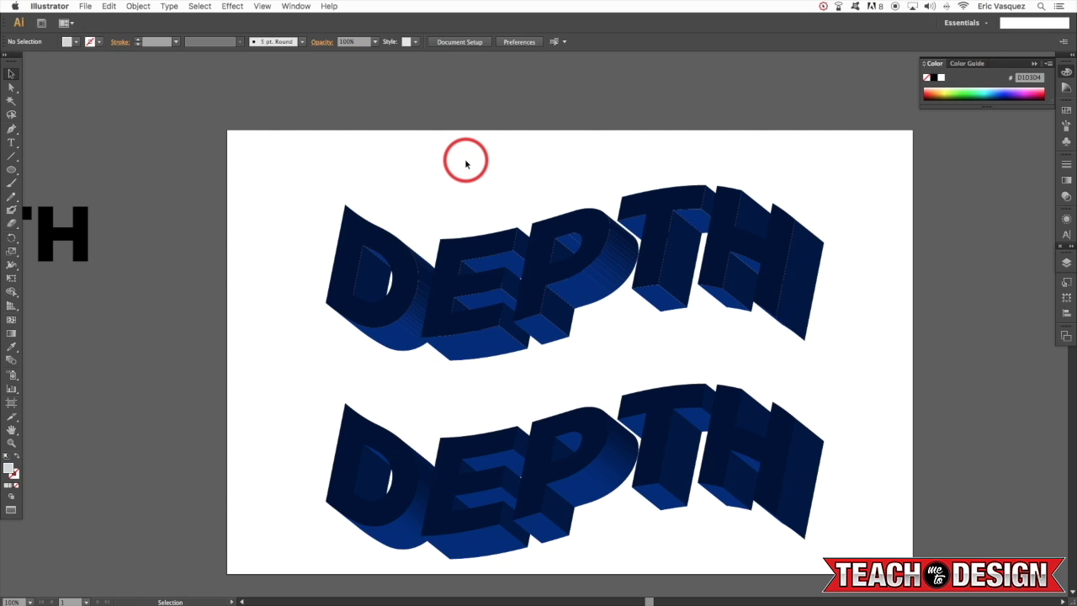
Recolor the front faces of all five letters in the upper lettering with the brighter blue 0442A5
key("a")
left_click(351, 243)
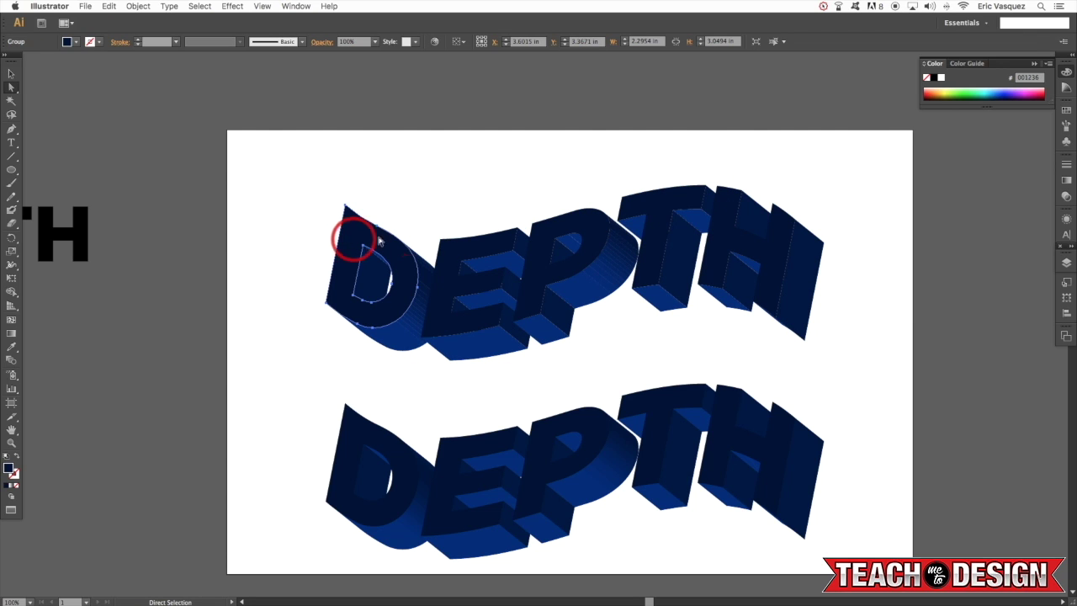
left_click(493, 246, "shift")
left_click(553, 224, "shift")
left_click(719, 204, "shift")
left_click(728, 196, "shift")
left_click(11, 320)
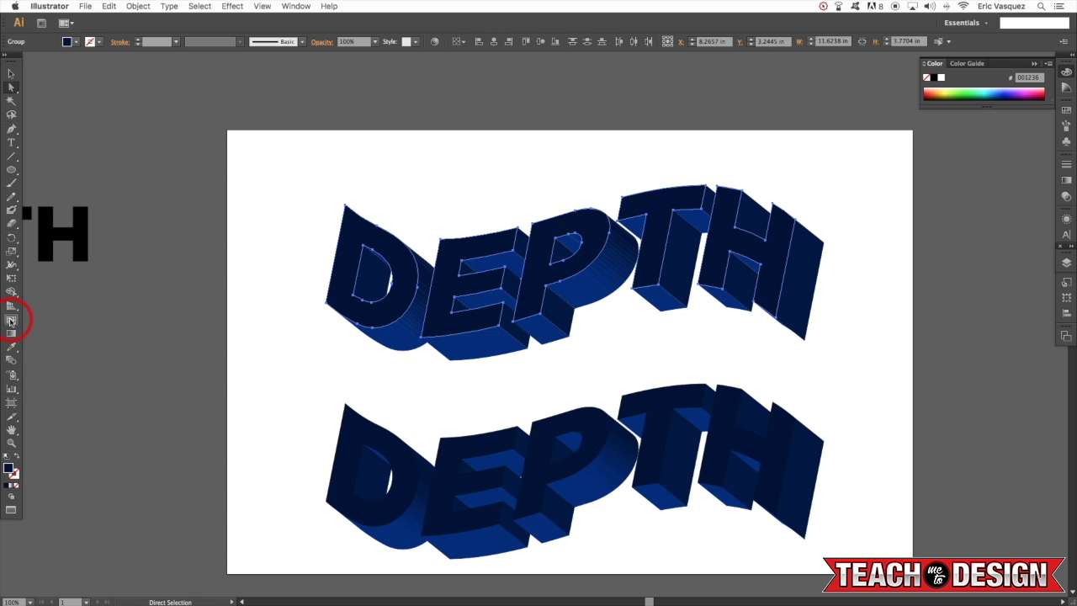
double_click(8, 469)
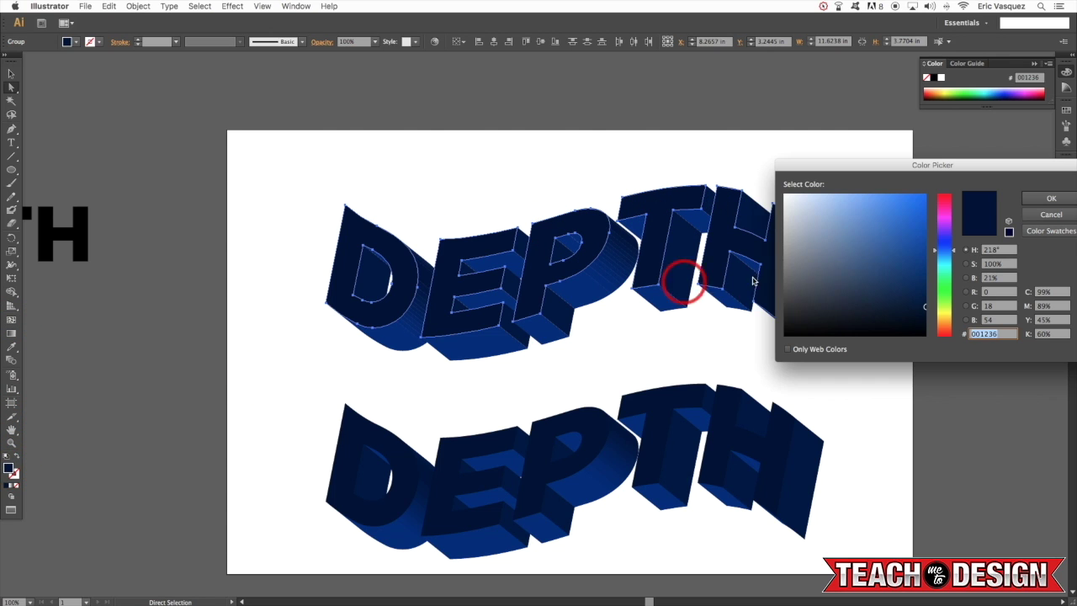
left_click(922, 239)
left_click(1048, 197)
left_click(645, 150)
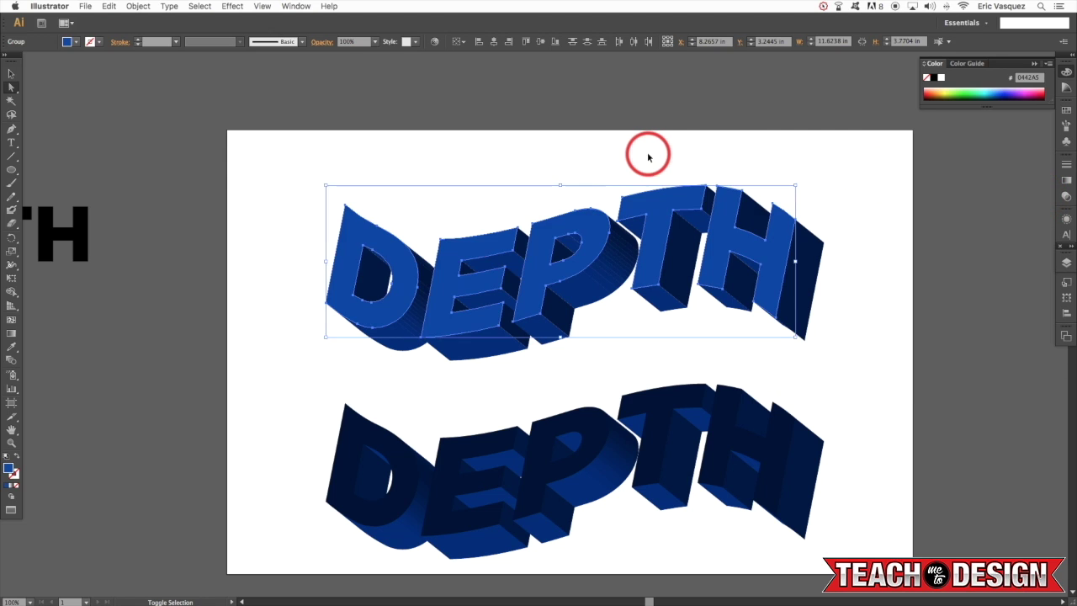
mouse_move(642, 151)
left_mouse_down()
mouse_move(678, 149)
mouse_move(662, 148)
left_mouse_up()
left_click_drag(899, 223, 363, 325)
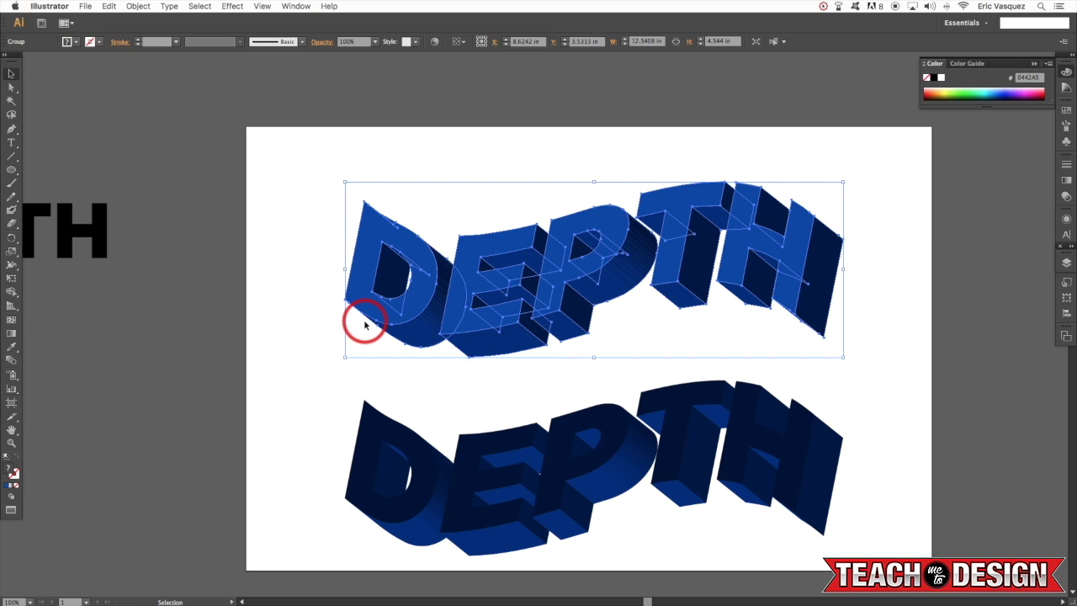
left_click(573, 285)
left_click(721, 273)
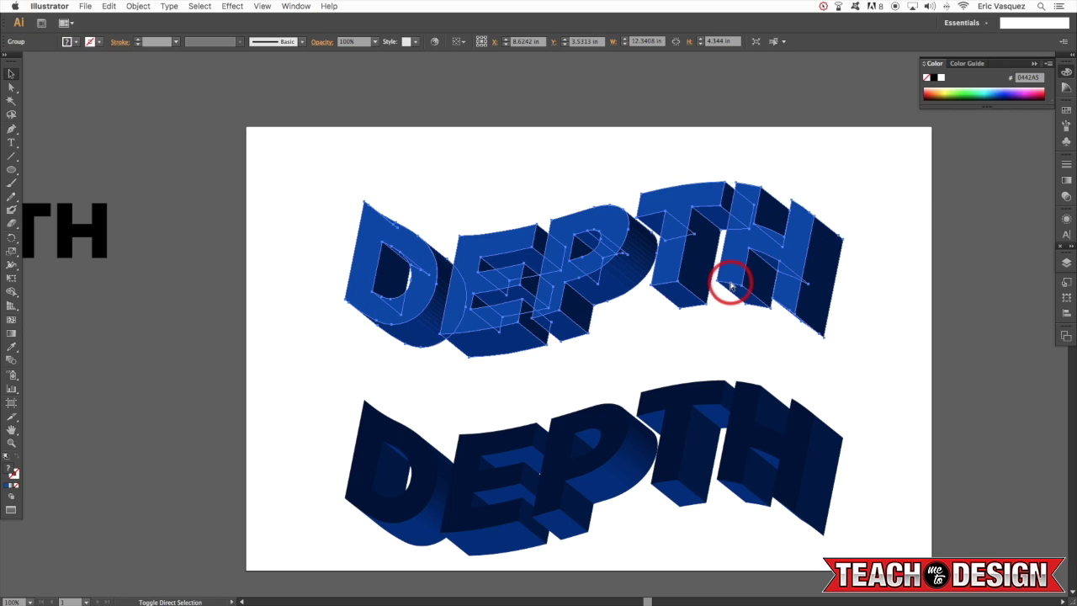
Expand the appearance of the lower extruded DEPTH lettering
key("a")
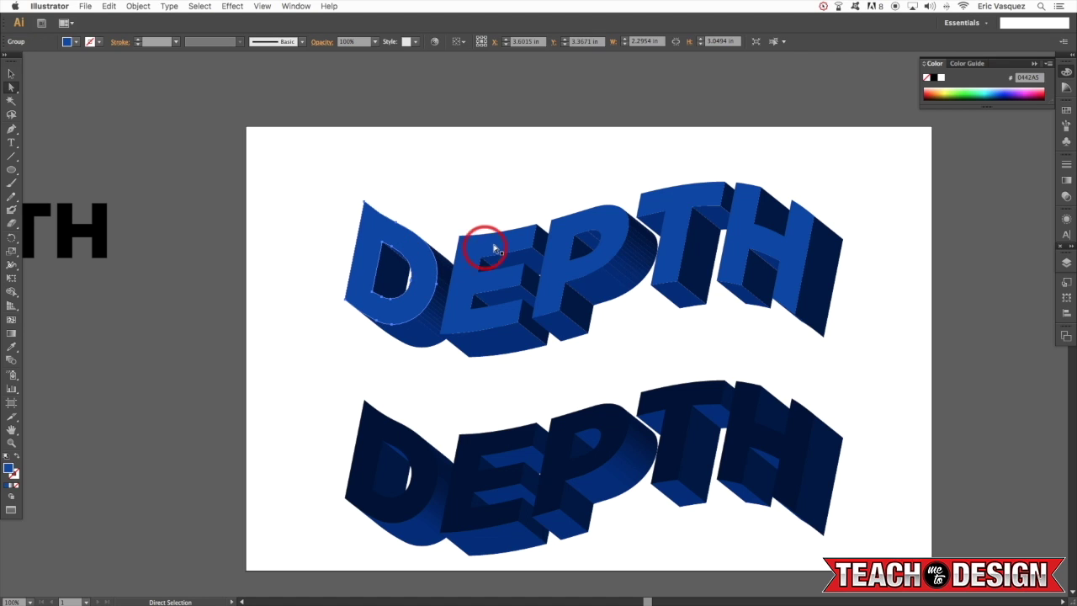
left_click(398, 434)
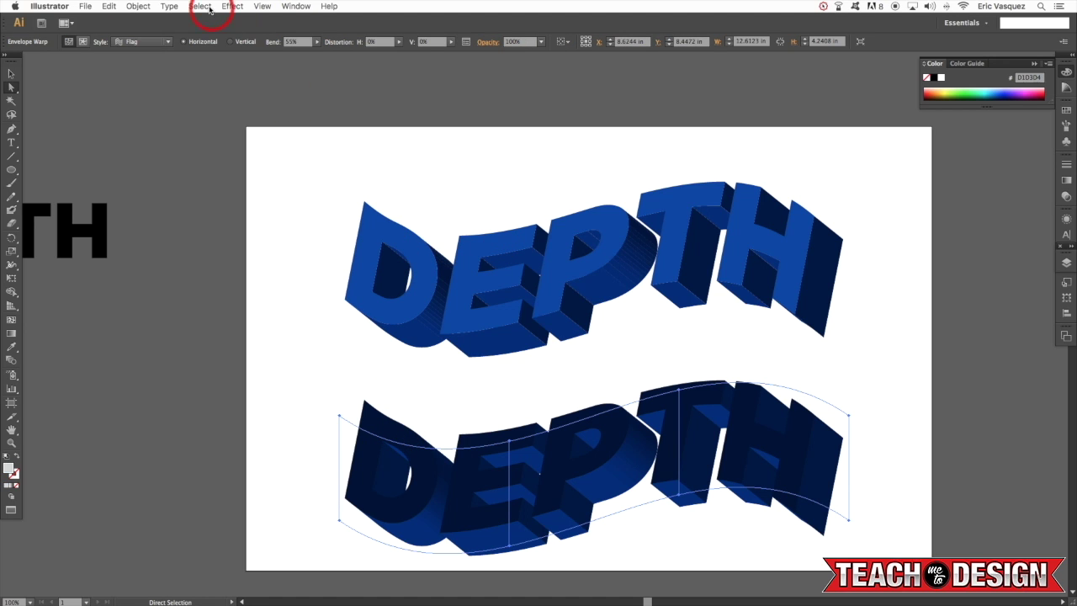
left_click(138, 6)
left_click(171, 130)
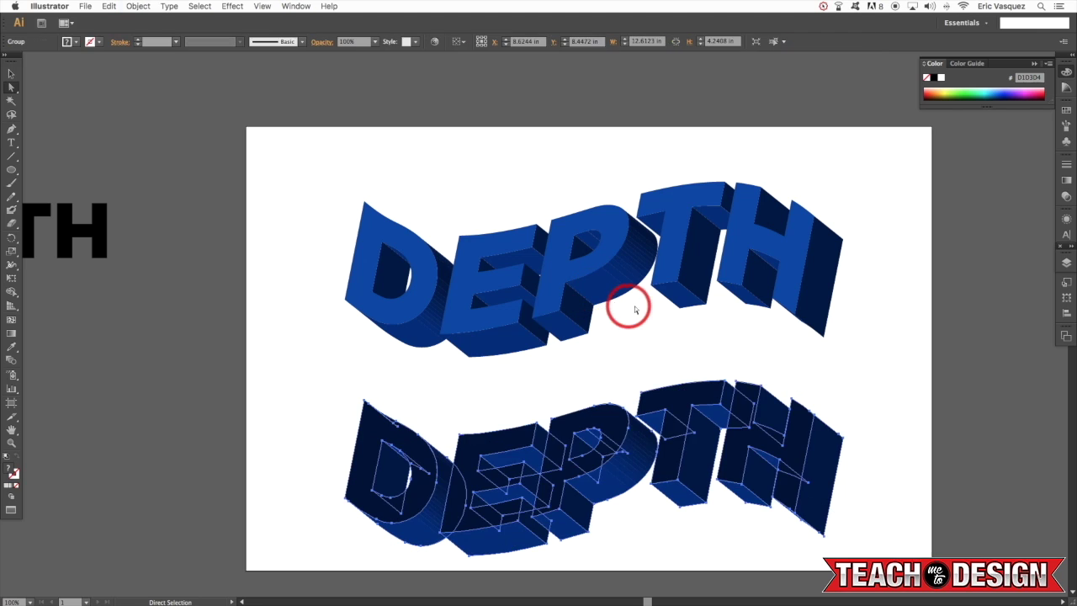
Delete the front faces of all five letters in the lower lettering, leaving only the extruded sides
left_click(404, 433)
left_click(496, 439, "shift")
left_click(577, 416, "shift")
left_click(680, 389, "shift")
left_click(744, 395, "shift")
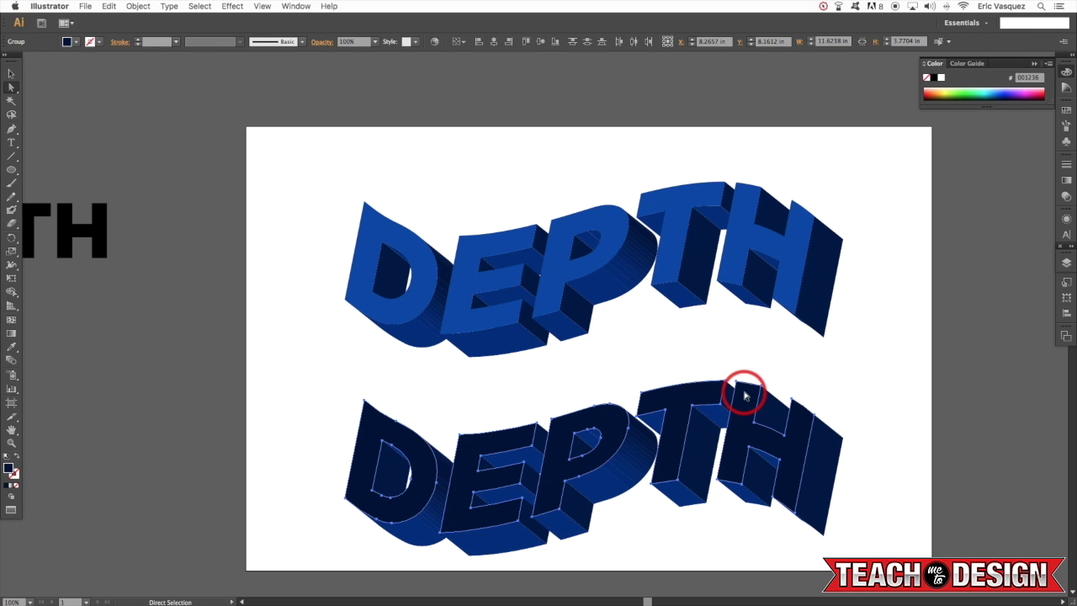
key("Delete")
Move the recolored upper lettering off the artboard to its left
key("v")
left_click_drag(871, 357, 483, 233)
left_click(599, 280)
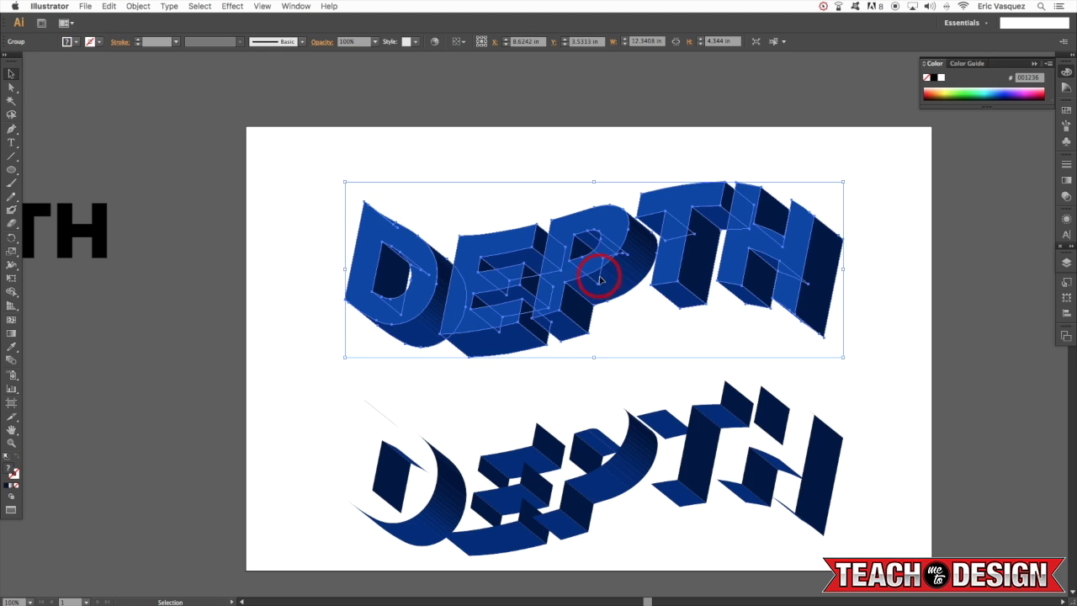
left_click_drag(788, 272, 155, 303)
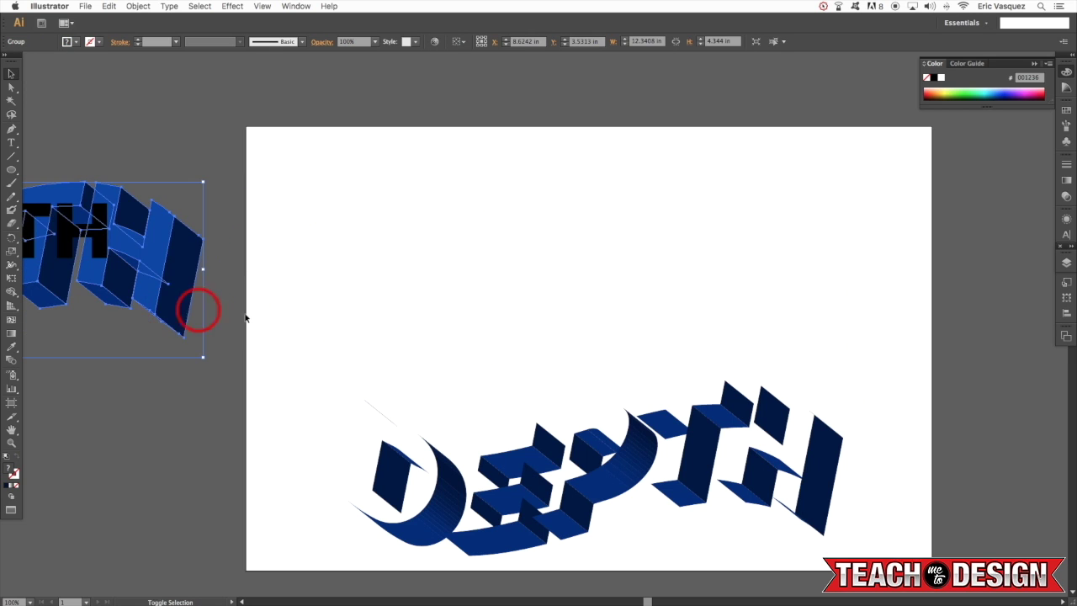
left_click(502, 310)
Move the recolored lettering and the flat black DEPTH text together farther away from the artboard
left_click_drag(315, 342, 824, 415)
left_click(420, 365)
scroll(668, 376, "left", 10)
left_click_drag(668, 375, 219, 111)
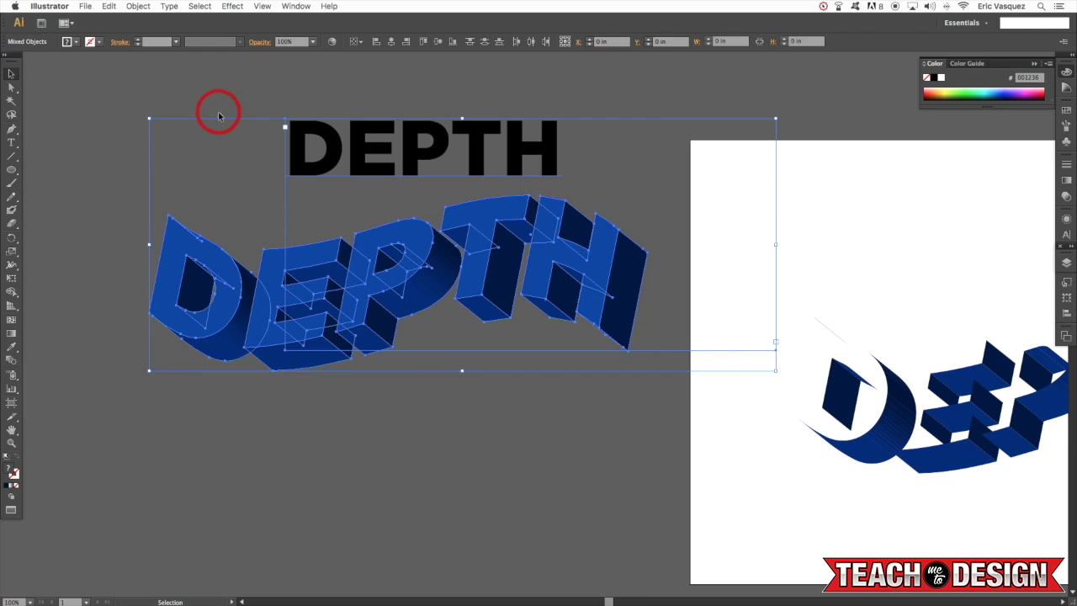
left_click_drag(615, 264, 140, 303)
left_click(783, 258)
Move the remaining extruded side faces up toward the middle of the artboard
left_click_drag(834, 253, 383, 204)
left_click_drag(819, 216, 245, 478)
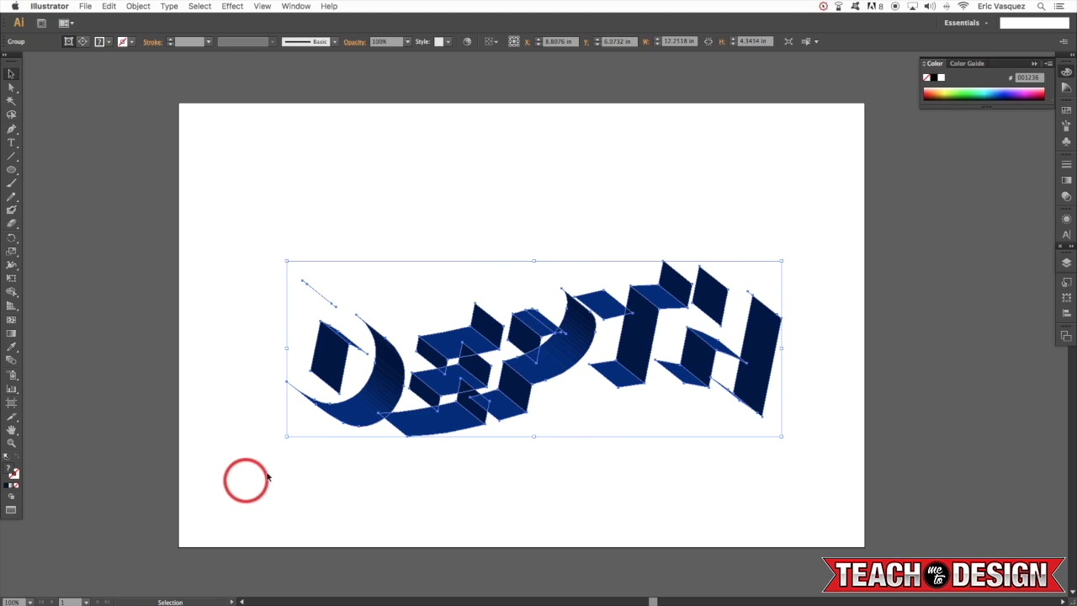
left_click_drag(422, 430, 416, 376)
Start a warp envelope on the extruded side faces with preview on, setting bend to 100%, horizontal distortion to 60% and vertical to 70%
left_click(138, 5)
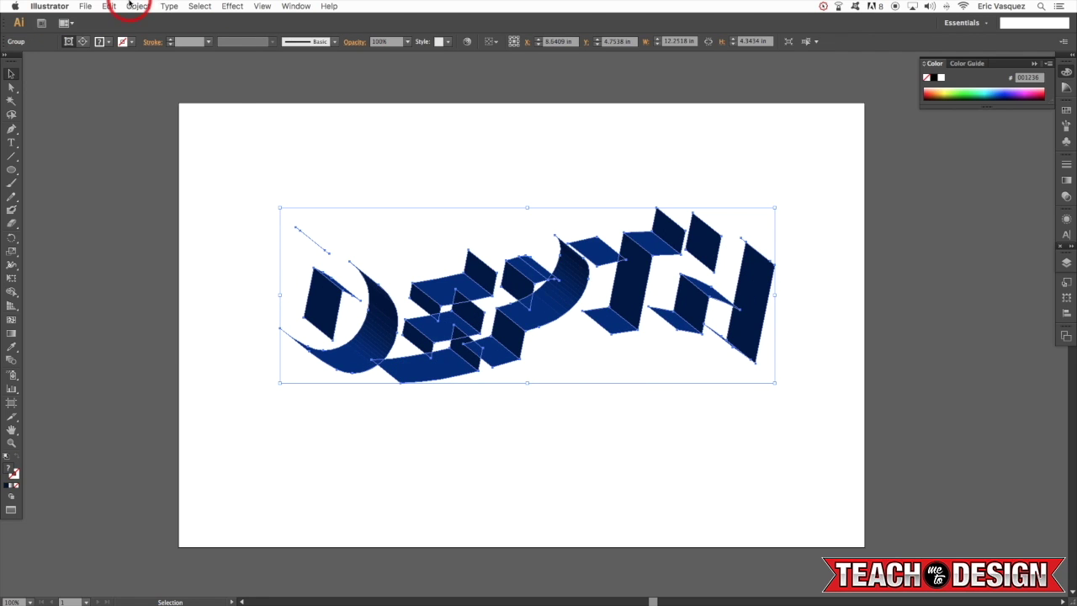
mouse_move(185, 249)
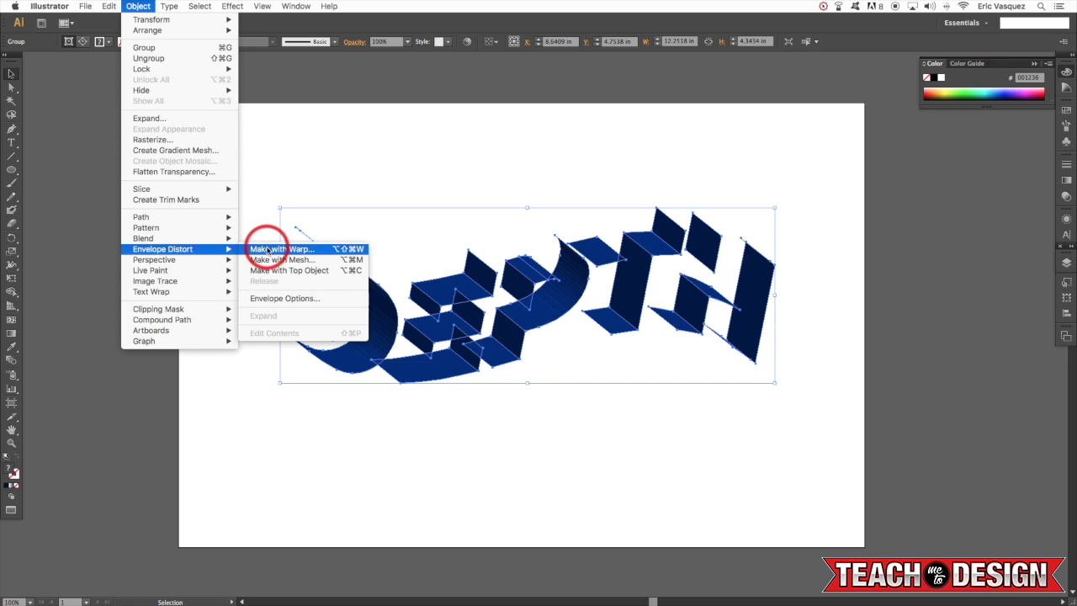
left_click(268, 249)
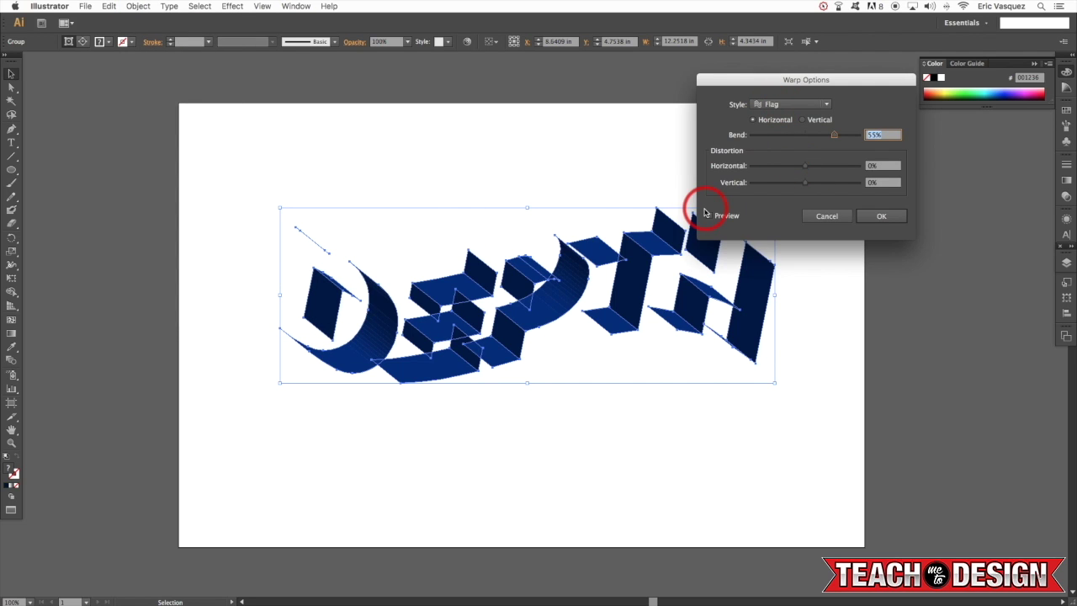
left_click(709, 216)
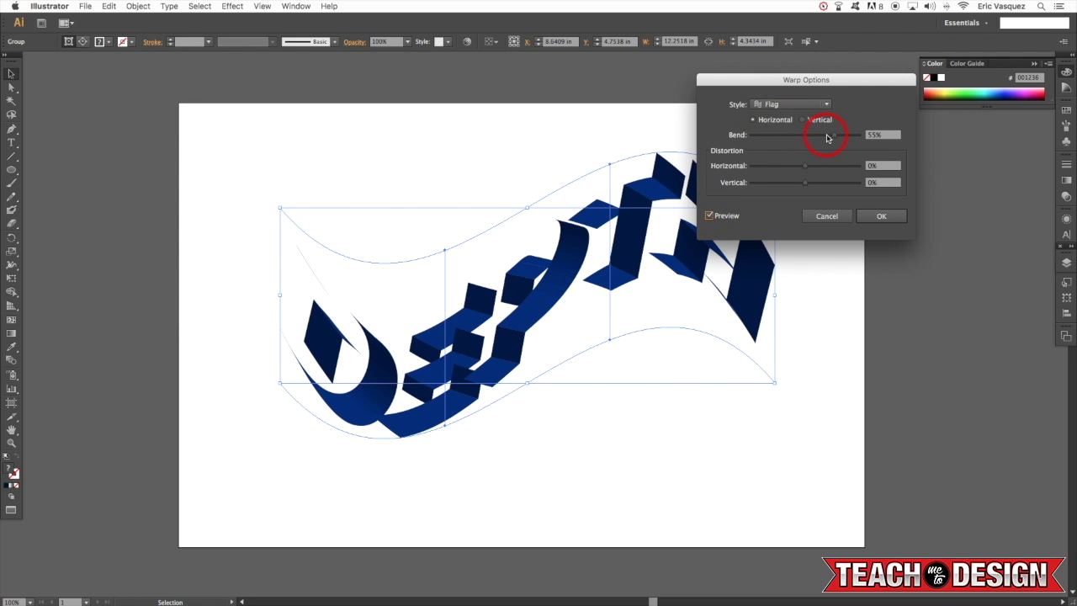
left_click_drag(844, 139, 861, 136)
left_click_drag(803, 172, 842, 184)
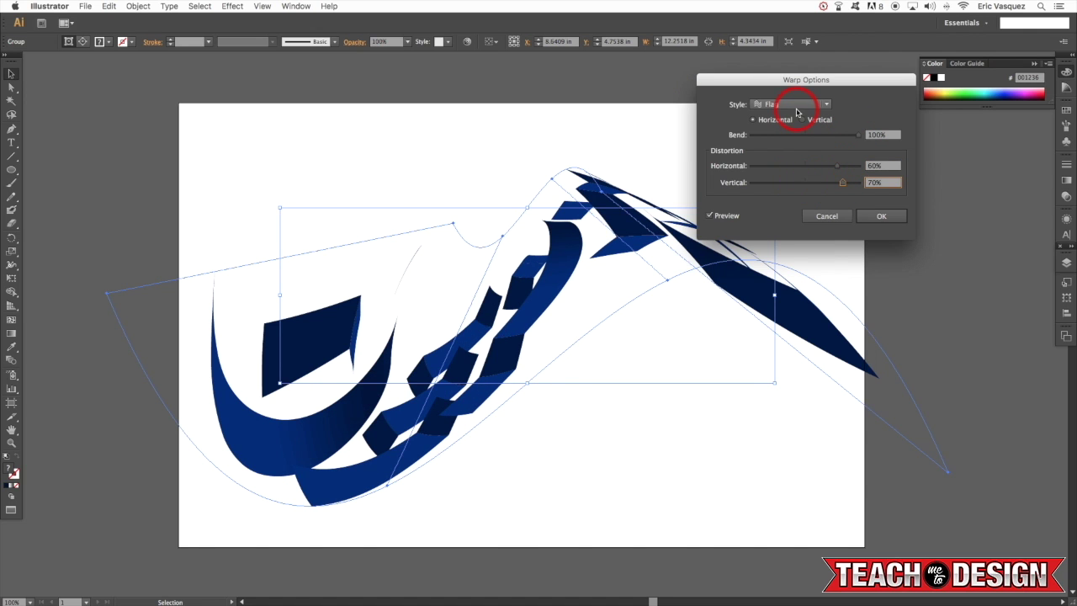
Switch the warp style to Bulge, reduce the bend to 48% and apply the envelope
left_click_drag(795, 109, 785, 175)
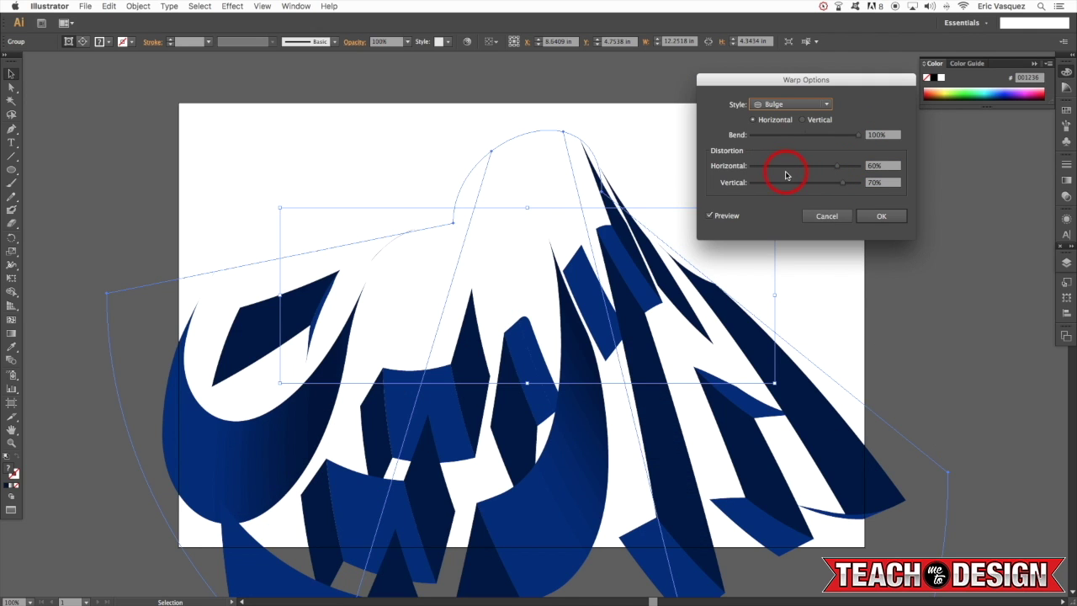
left_click_drag(806, 87, 834, 95)
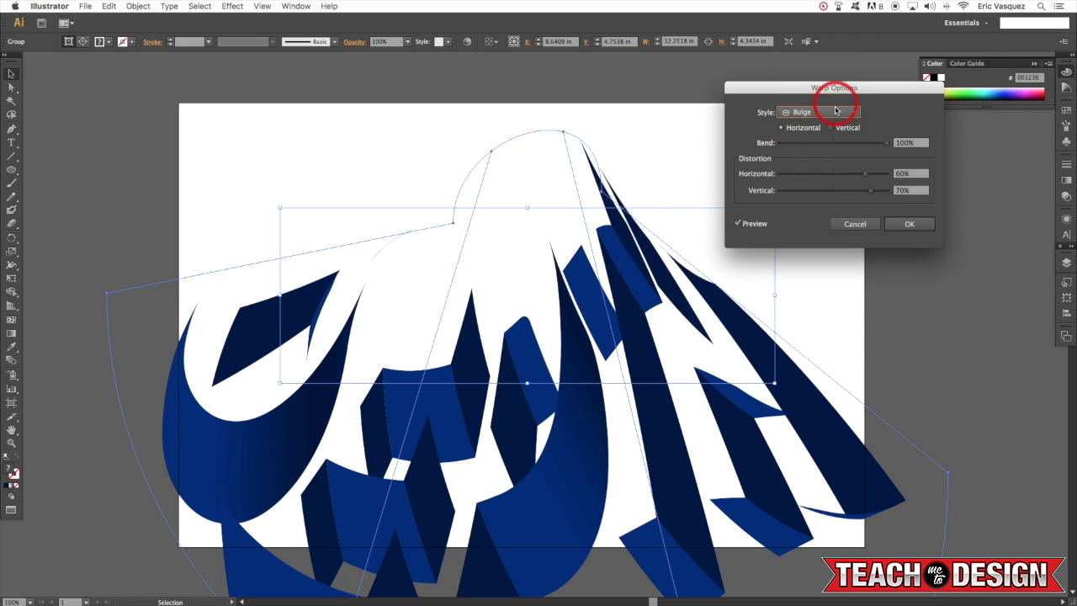
left_click_drag(870, 145, 858, 144)
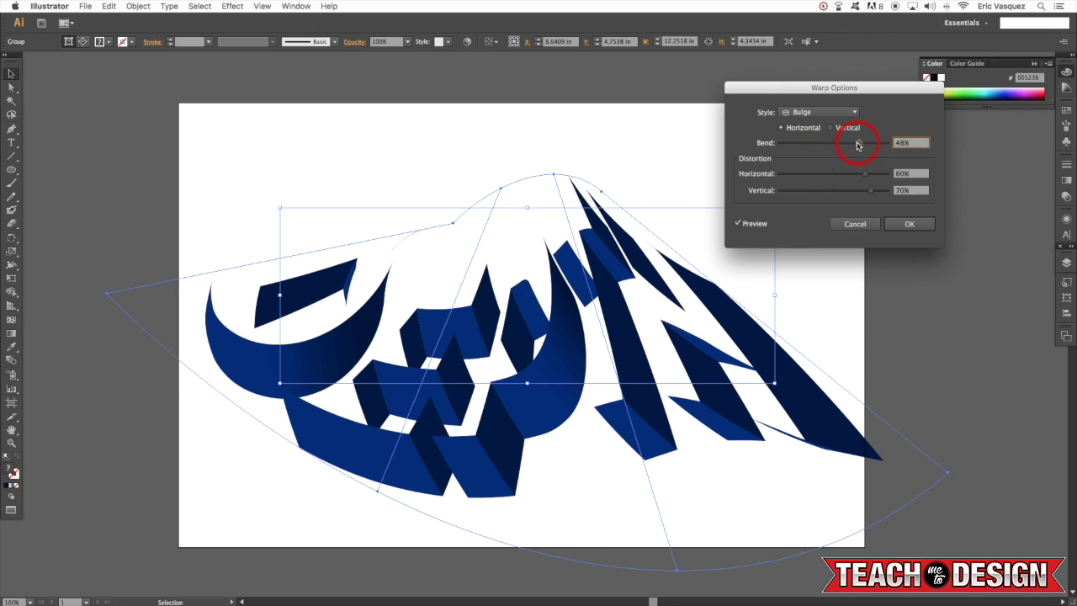
left_click(906, 224)
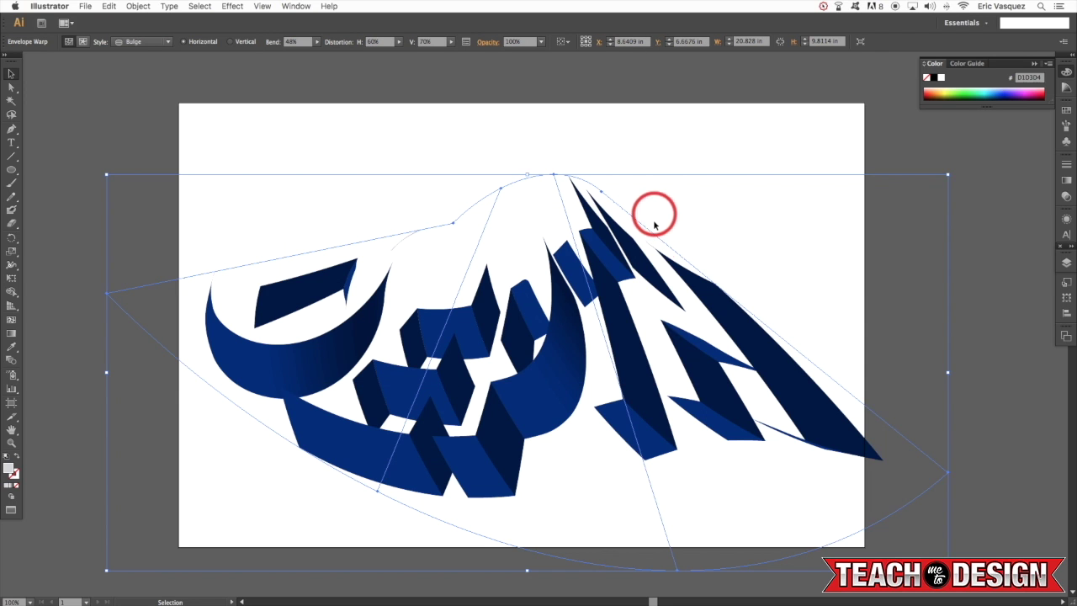
Scale the warped artwork down to about 13.81 in wide and expand its envelope into editable paths
left_click_drag(966, 148, 823, 216)
scroll(335, 185, "left", 1)
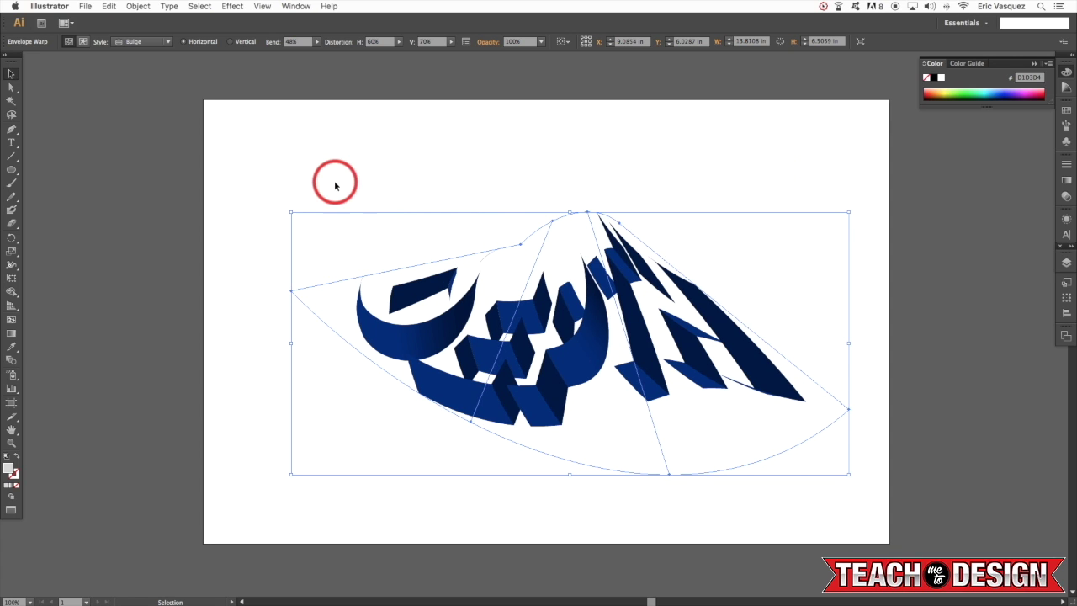
left_click(138, 6)
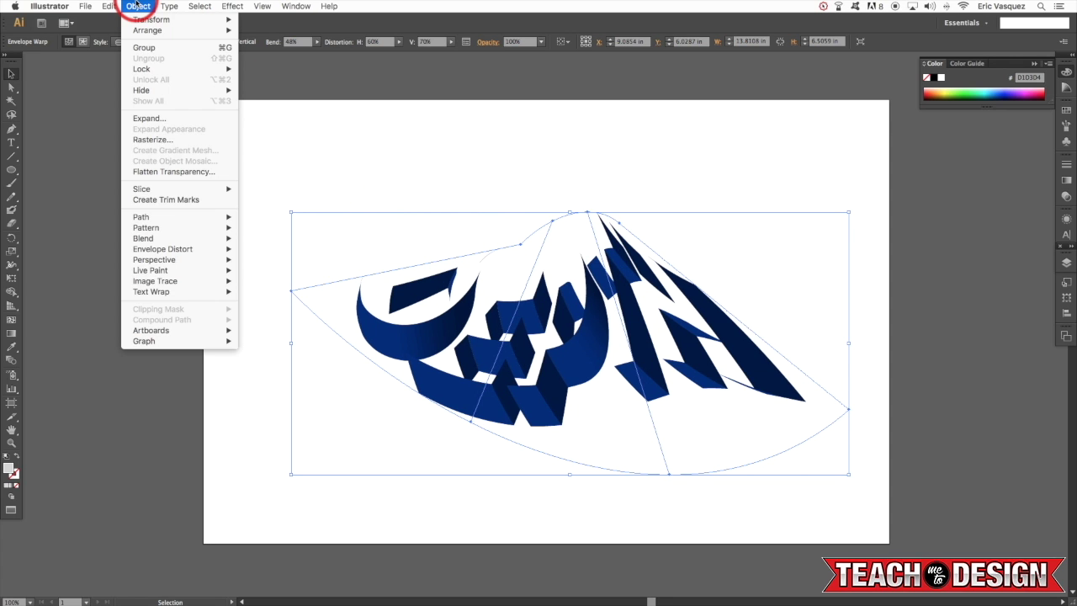
left_click(151, 118)
left_click(593, 379)
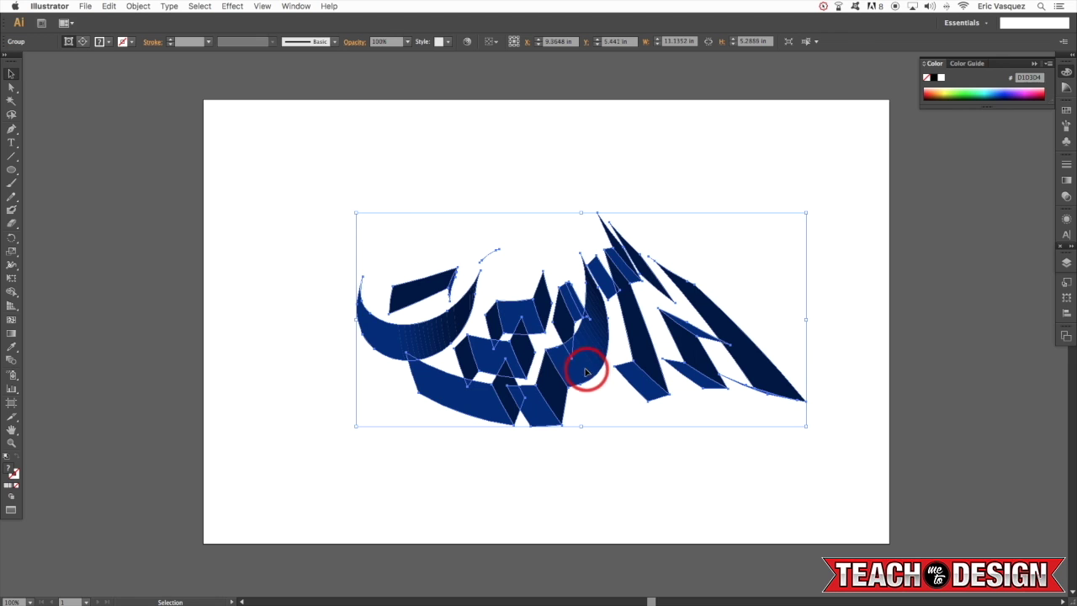
Duplicate the expanded artwork above the original and reflect the copy across the horizontal axis, nudging it slightly upward
left_click_drag(710, 313, 690, 222)
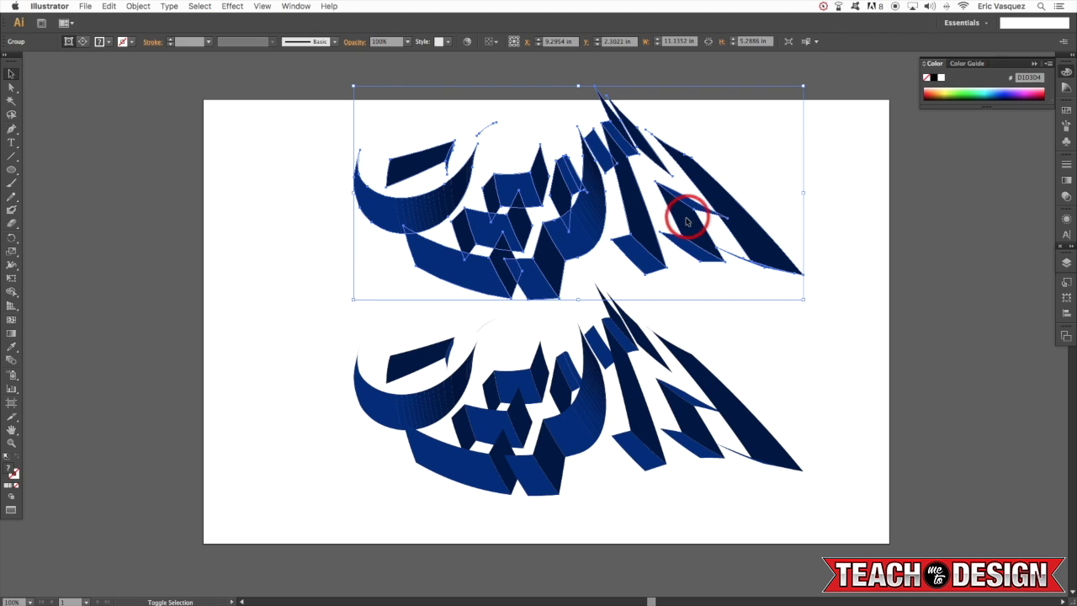
left_click(137, 6)
mouse_move(147, 19)
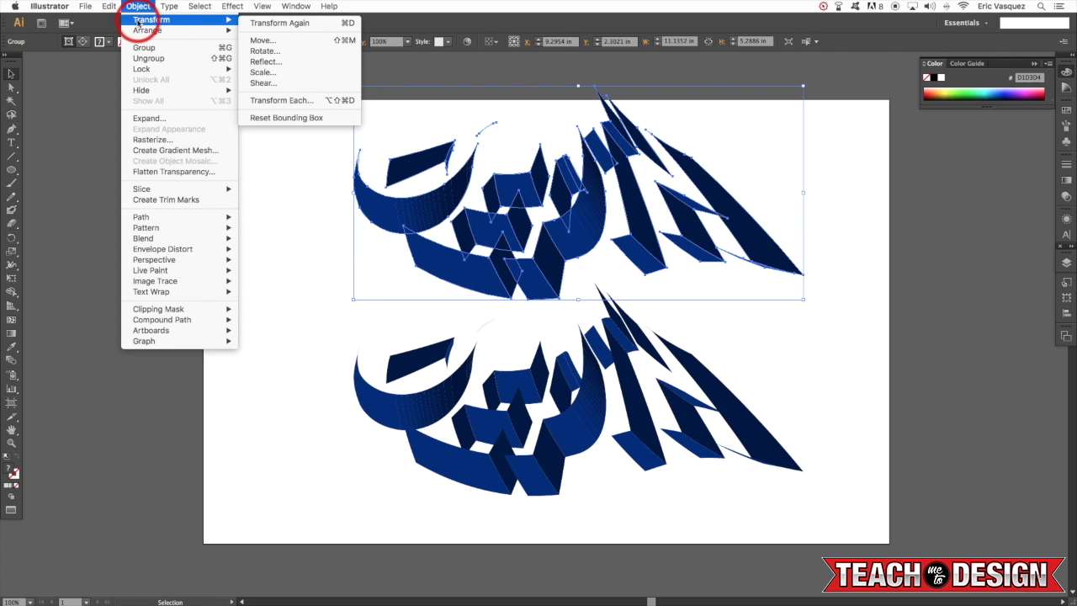
left_click(285, 67)
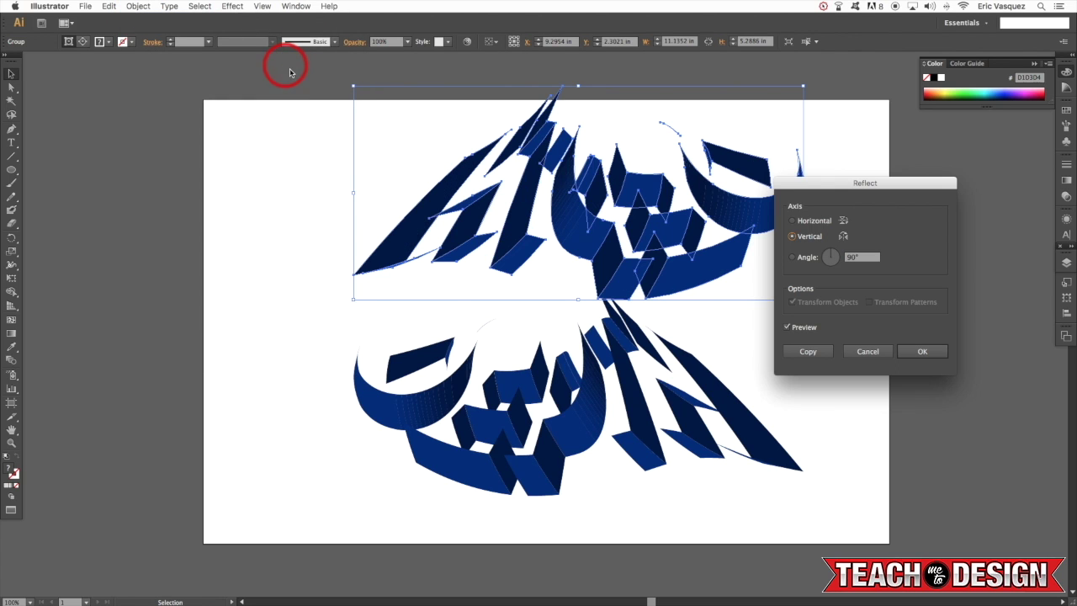
left_click(796, 220)
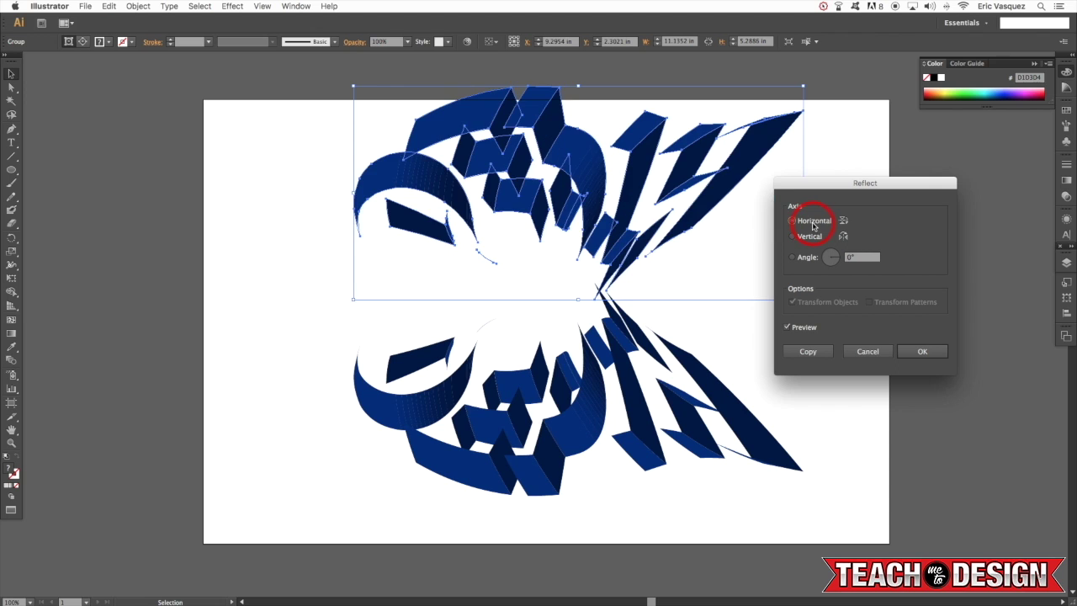
left_click(922, 351)
left_click_drag(717, 198, 721, 176)
left_click(873, 305)
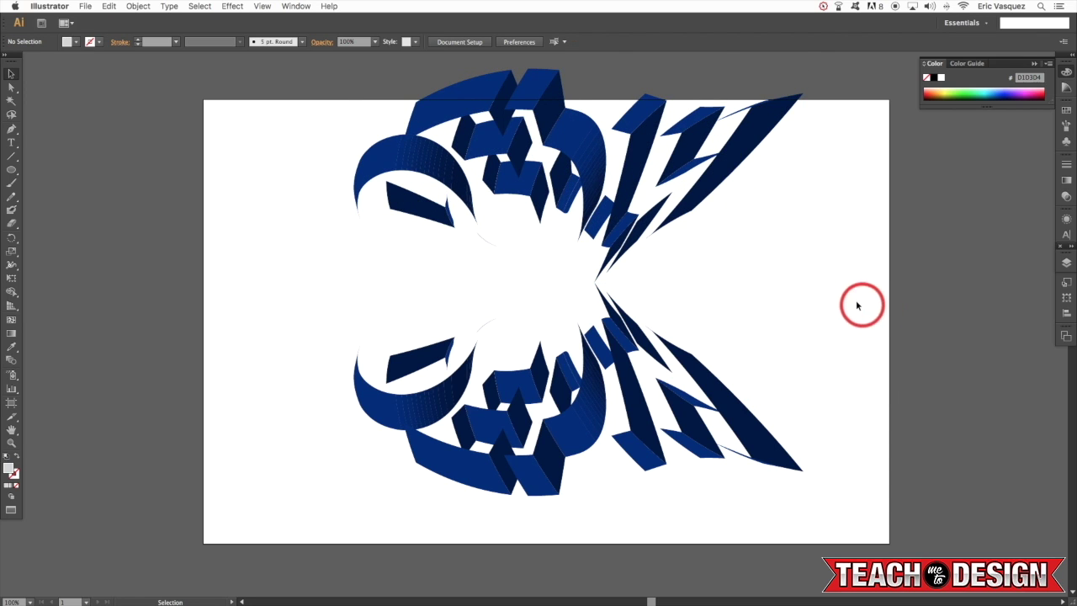
Rotate both mirrored halves together 90° clockwise and scale them down to about 8.36 in tall
scroll(853, 293, "up", 2)
scroll(853, 293, "left", 1)
left_click_drag(883, 192, 409, 468)
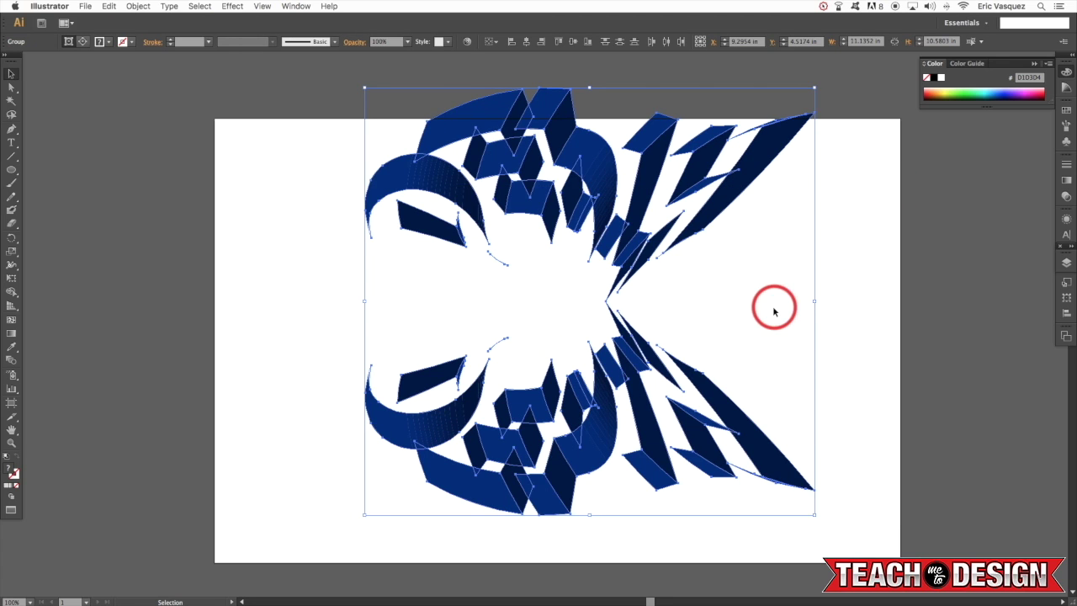
scroll(841, 210, "left", 1)
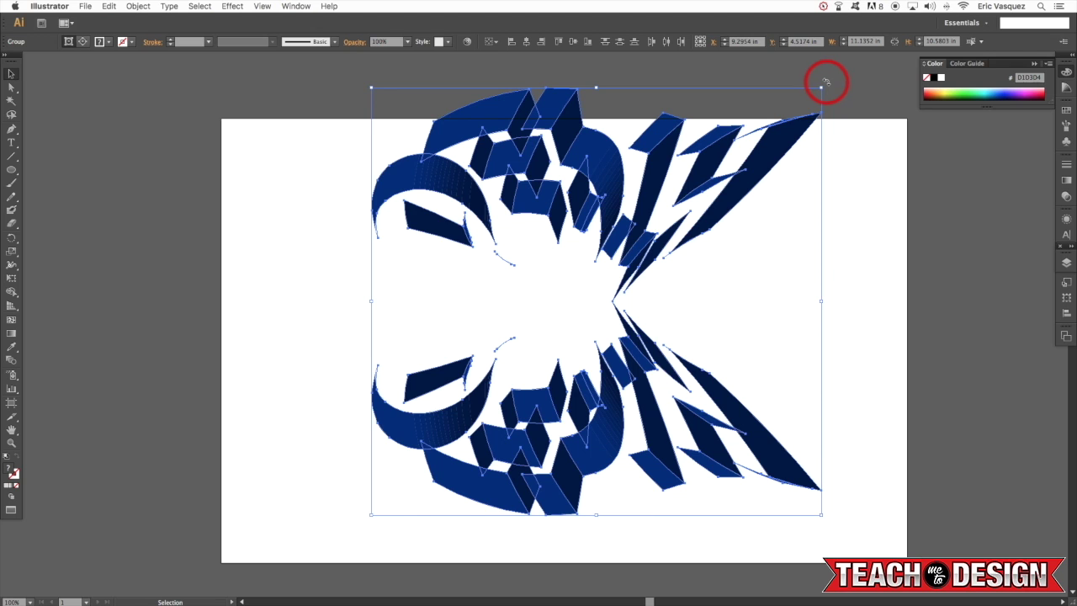
left_click_drag(825, 80, 822, 464)
scroll(801, 281, "up", 3)
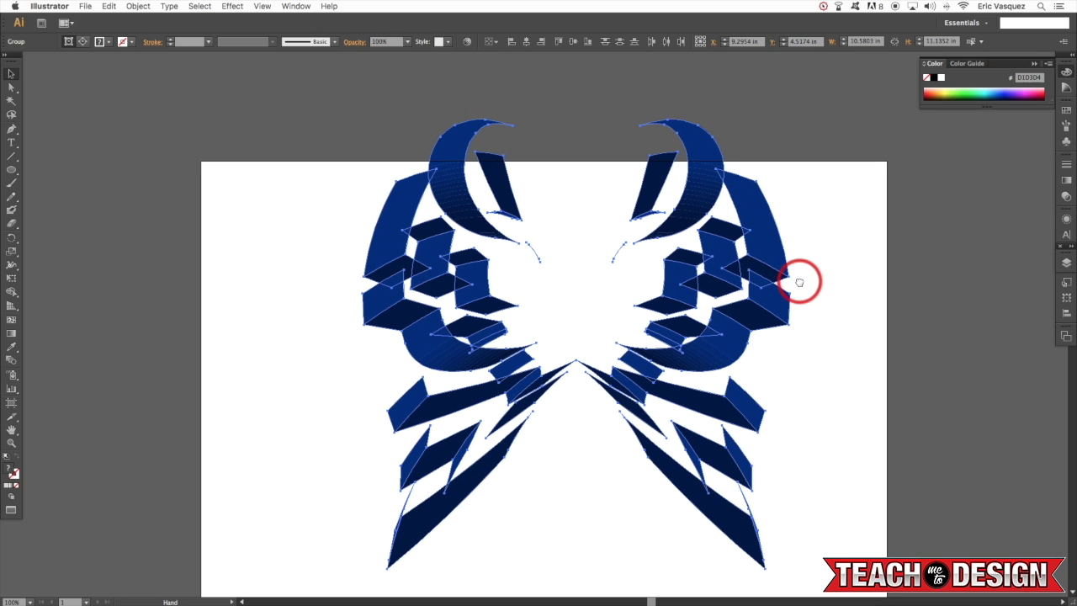
left_click_drag(785, 134, 684, 245)
left_click(733, 305)
scroll(825, 207, "down", 2)
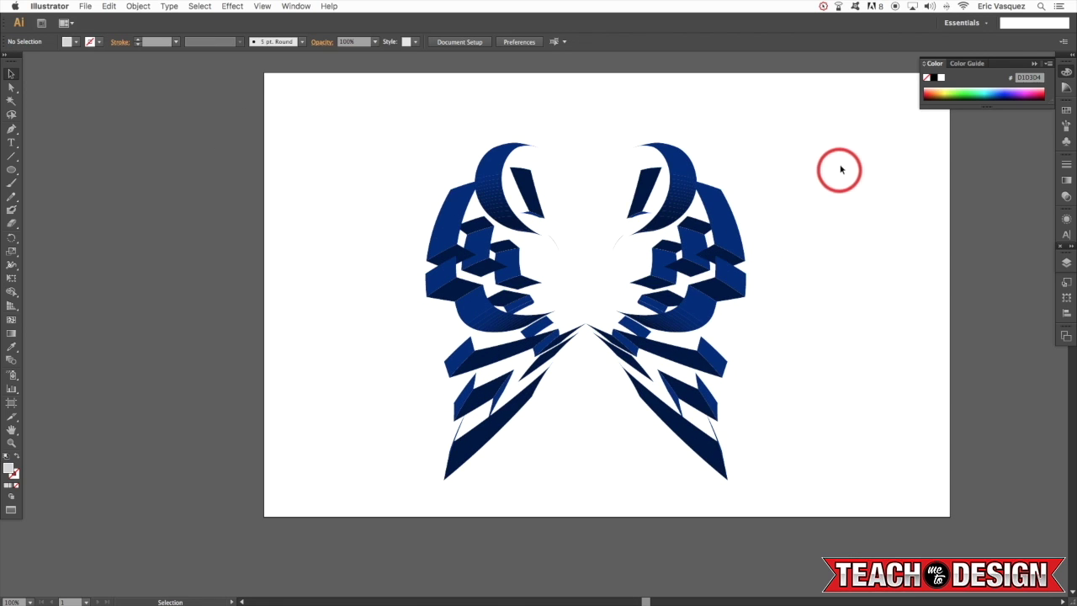
Move the right half of the mirrored artwork slightly away from the left half
scroll(841, 156, "up", 2)
left_click_drag(844, 161, 622, 459)
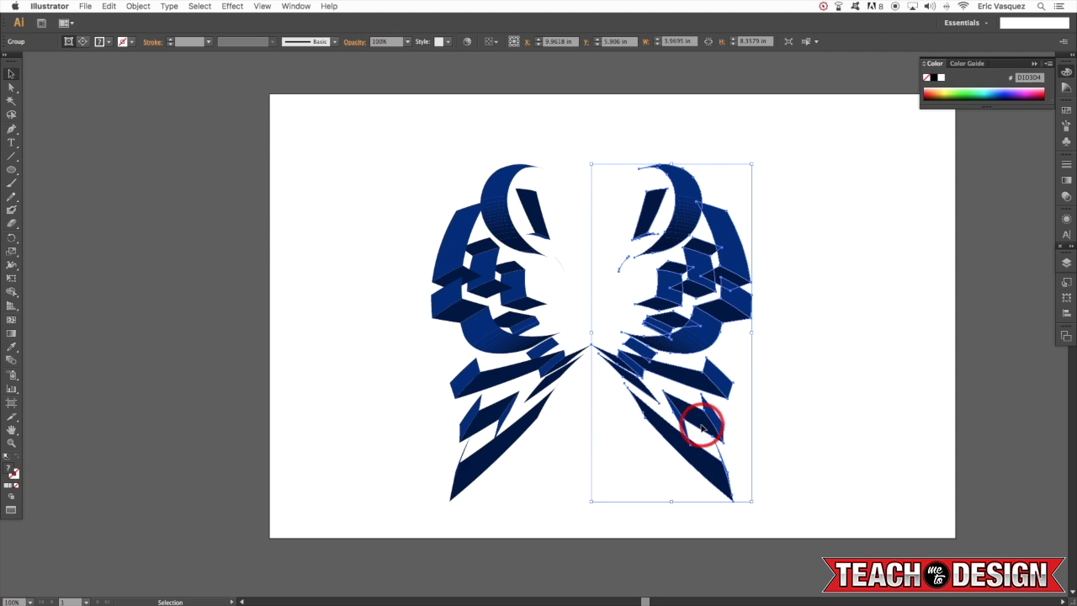
left_click_drag(702, 429, 698, 428)
Make a blend between the left and right halves of the mirrored artwork
left_click_drag(838, 129, 403, 539)
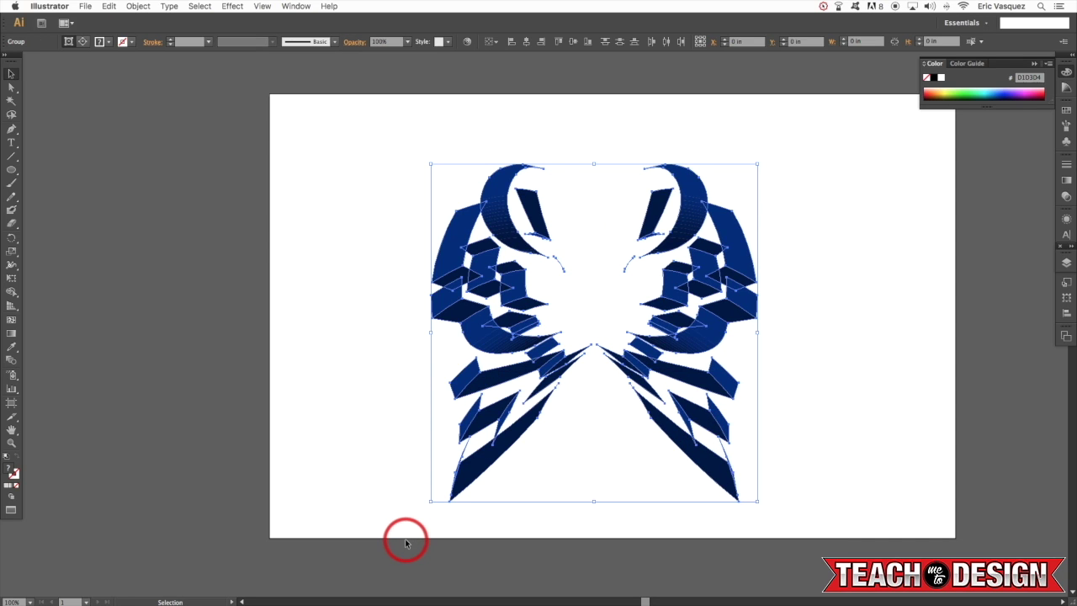
left_click(136, 6)
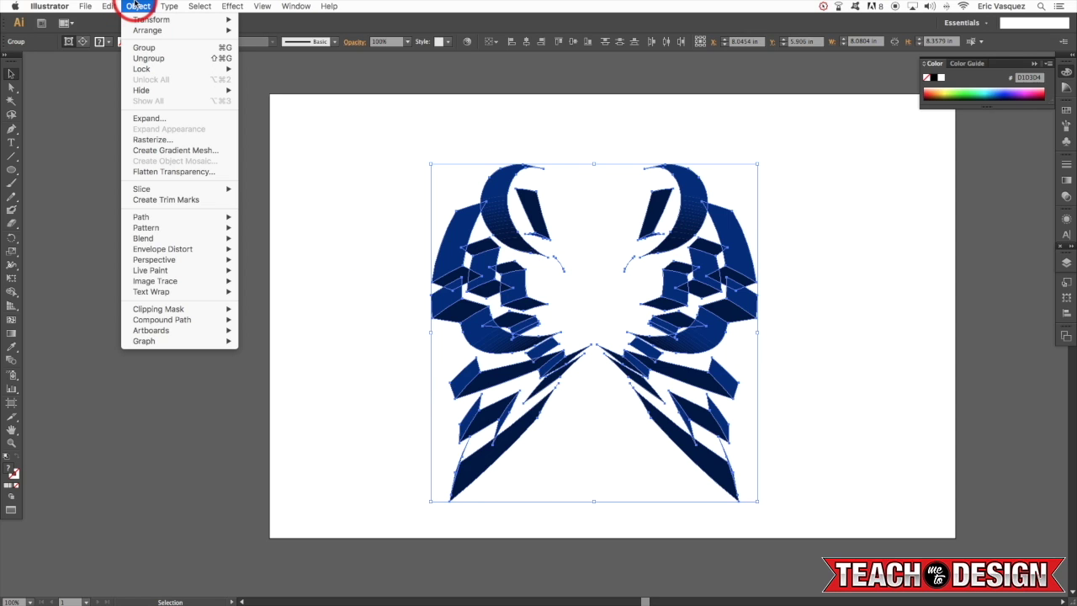
mouse_move(152, 239)
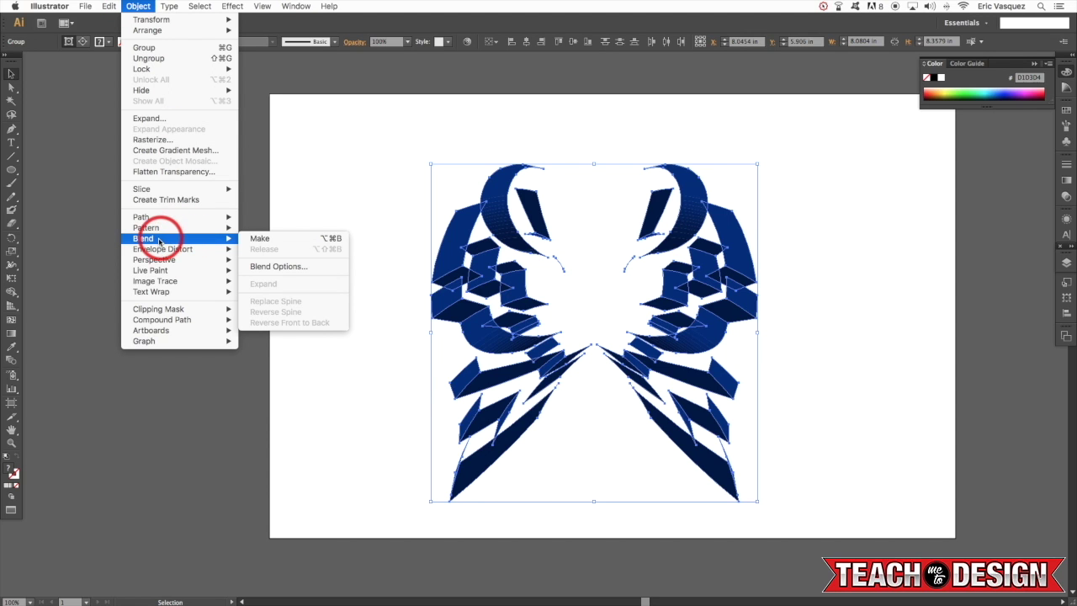
left_click(278, 239)
left_click(328, 234)
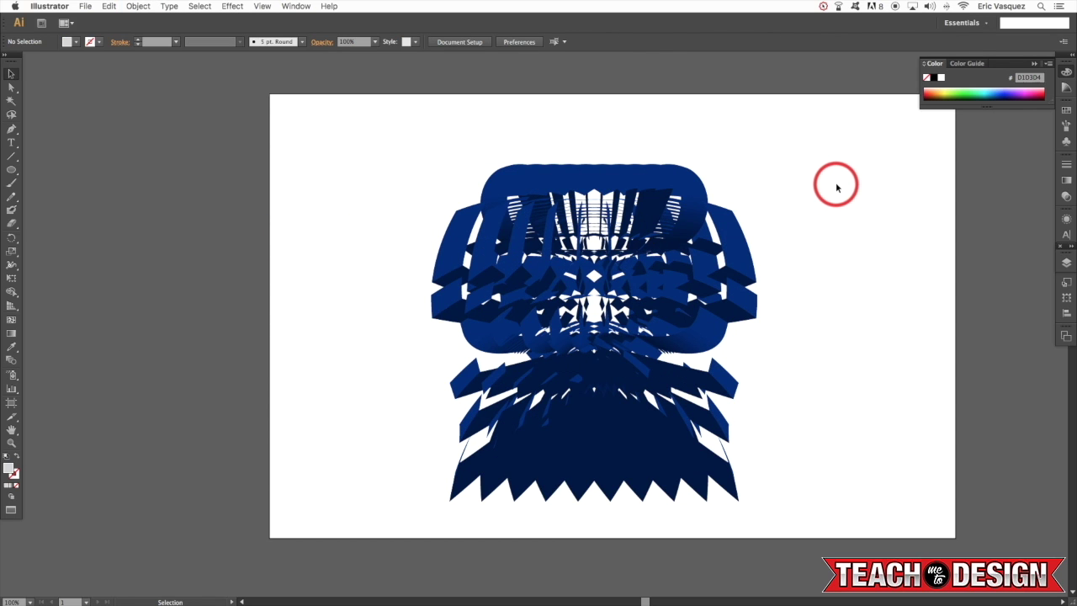
Set the blend spacing to 2 specified steps with preview turned on
key("super+a")
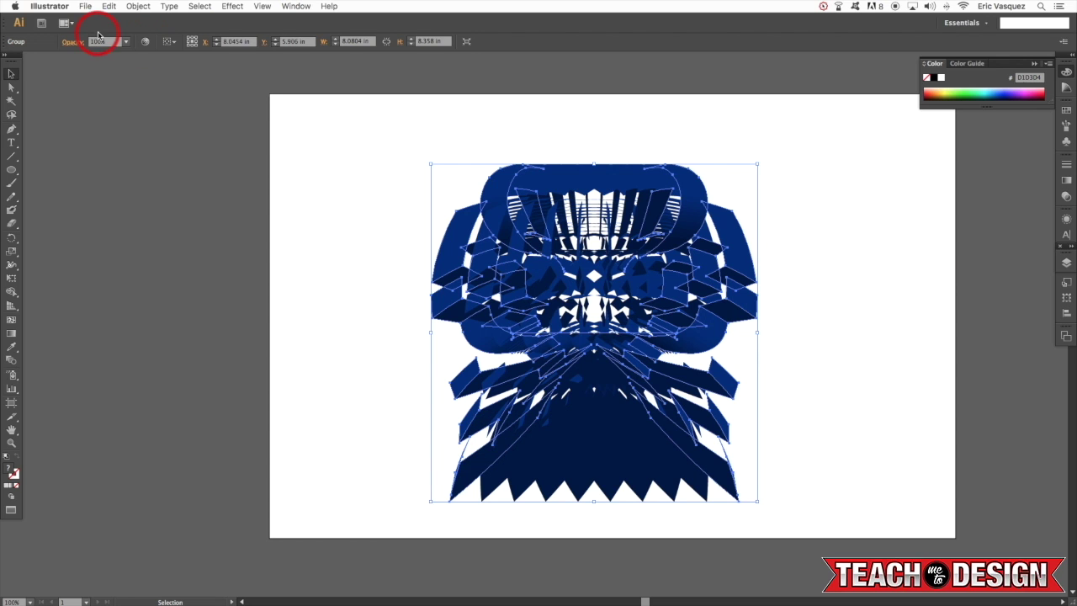
left_click(127, 6)
mouse_move(172, 238)
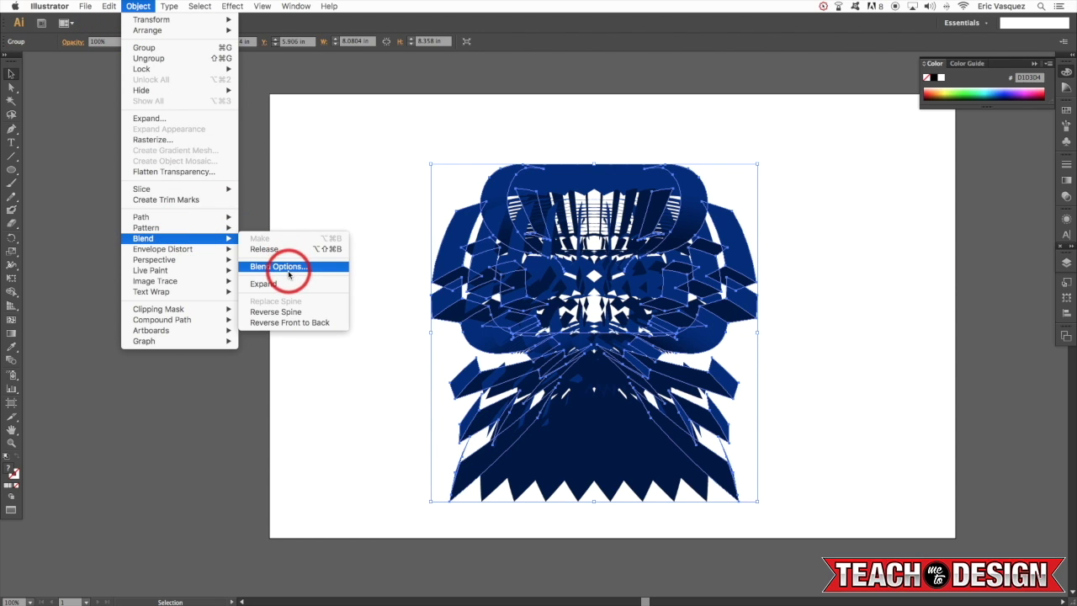
left_click(288, 266)
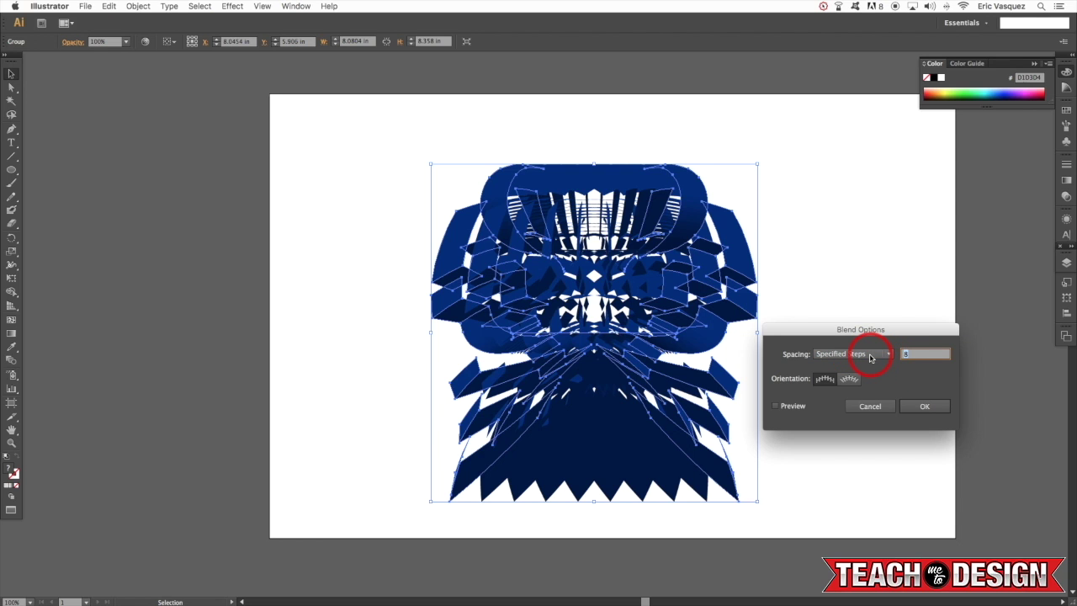
left_click(775, 407)
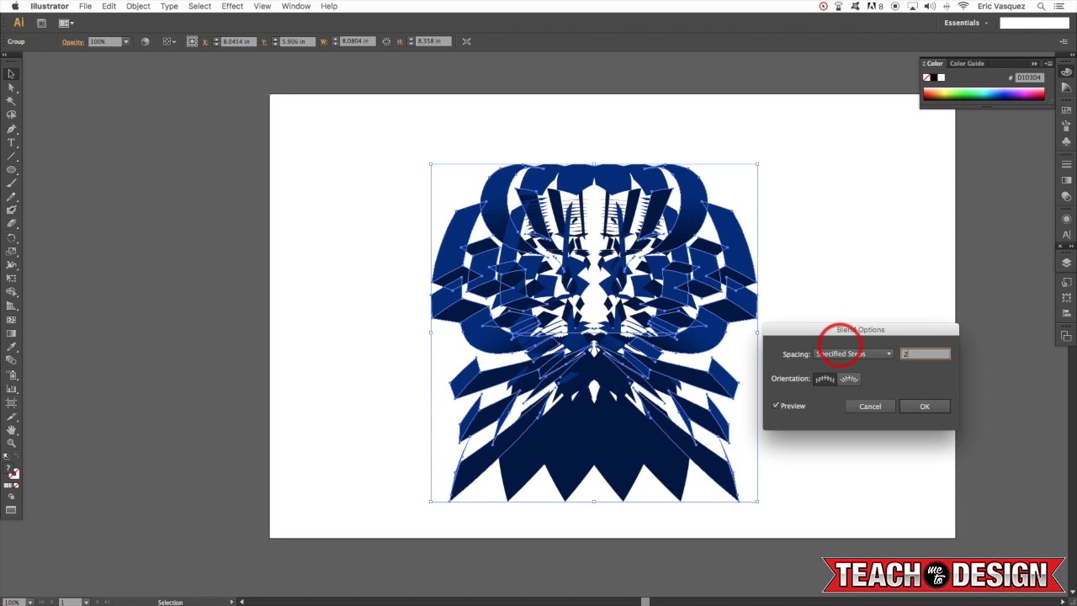
key("Tab")
left_click_drag(855, 338, 854, 311)
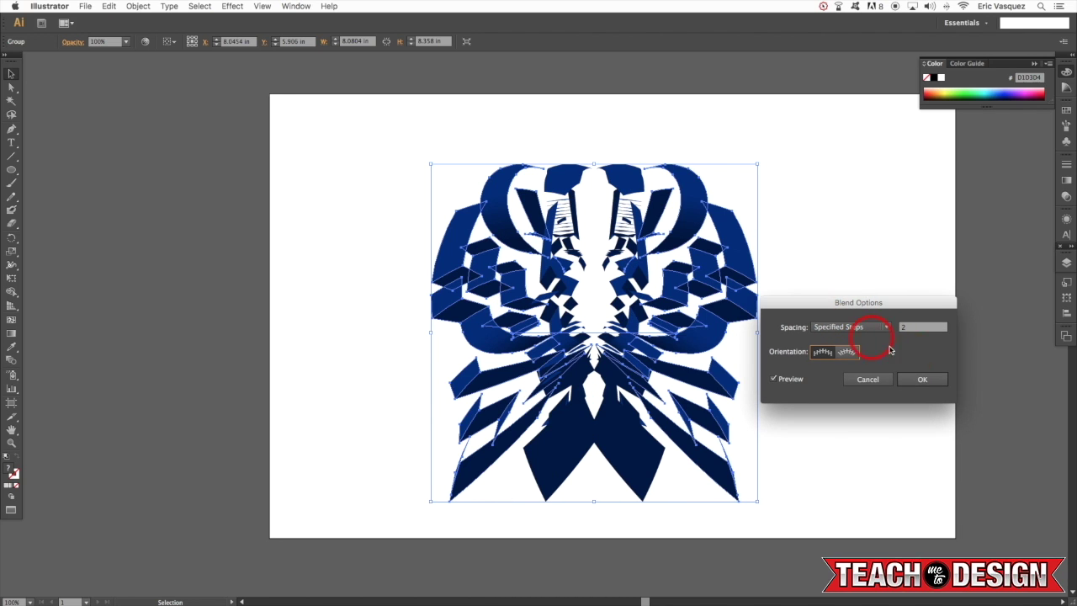
Try 25 specified steps for the blend, restore 2 steps, and accept the blend options
left_click_drag(921, 330, 831, 327)
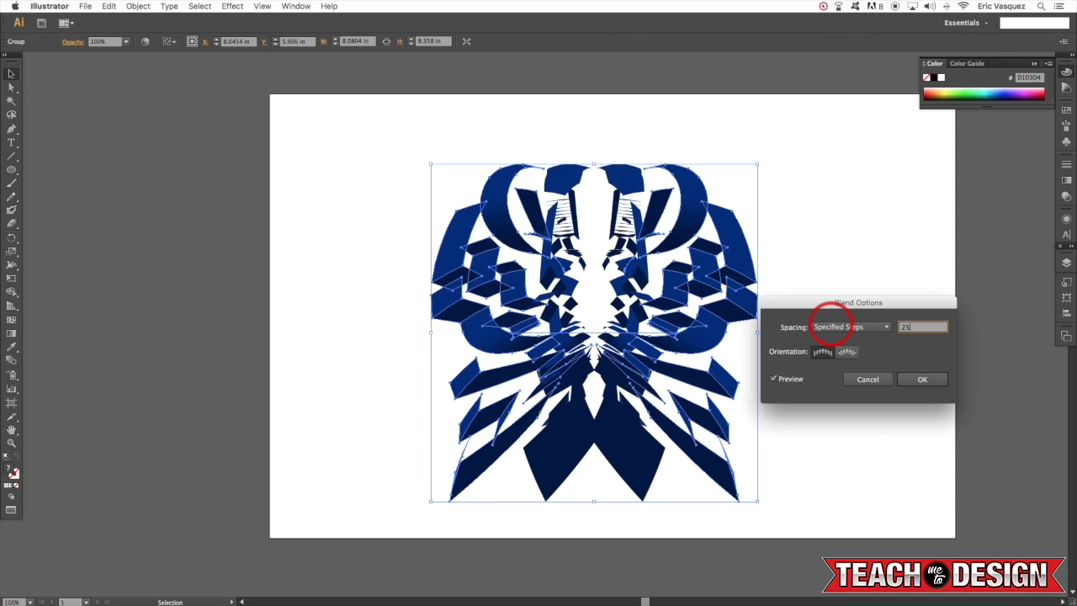
key("Tab")
left_click_drag(922, 329, 864, 266)
left_click(922, 345)
left_click(810, 303)
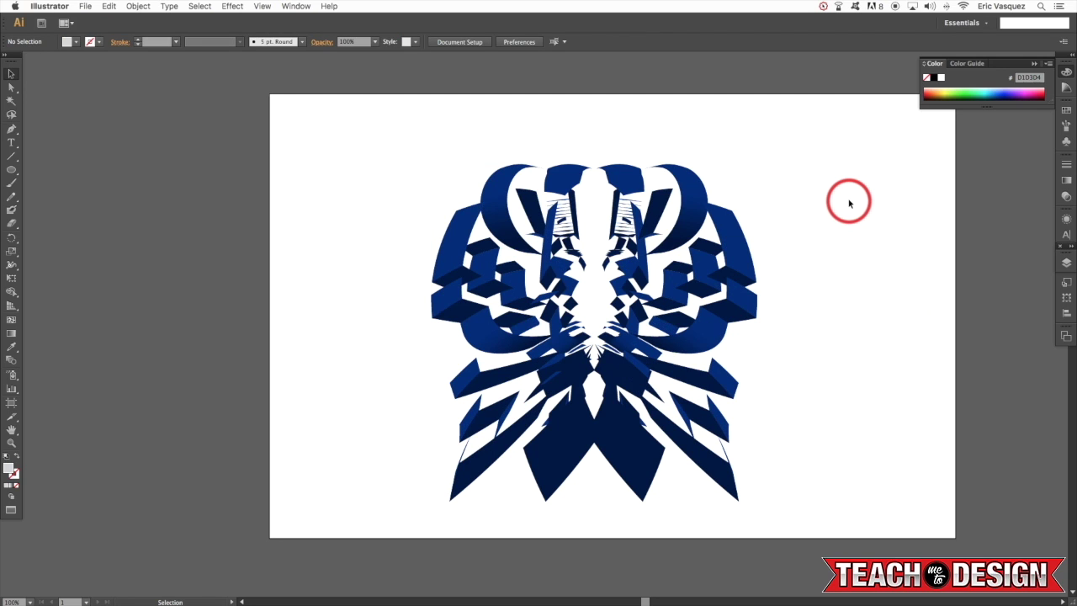
Try recoloring all medium-blue faces of the blended artwork magenta (770058) by selecting everything with the same fill and stroke
key("a")
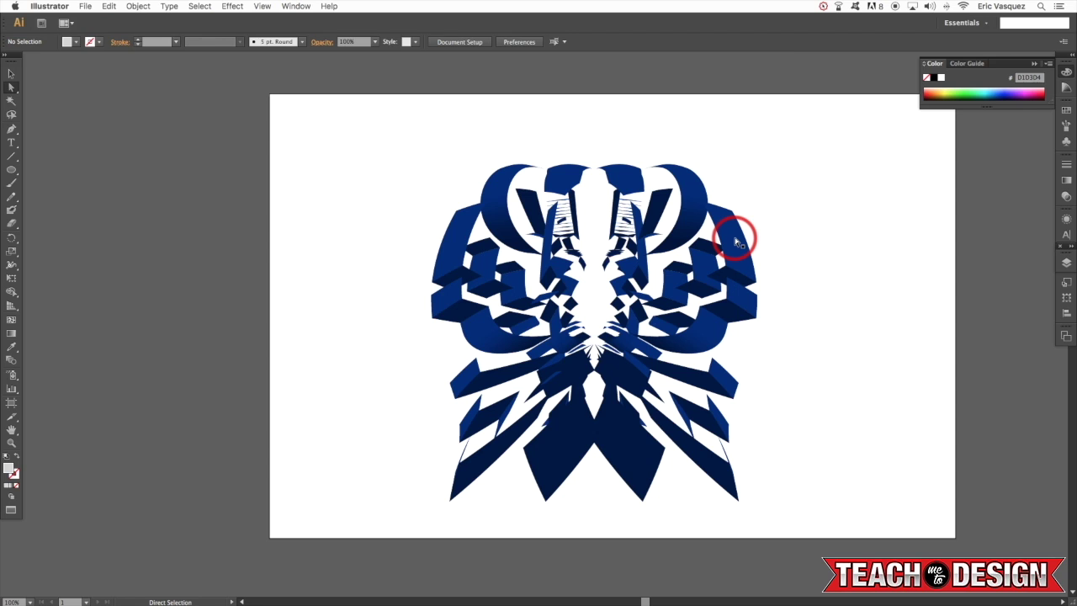
left_click(734, 241)
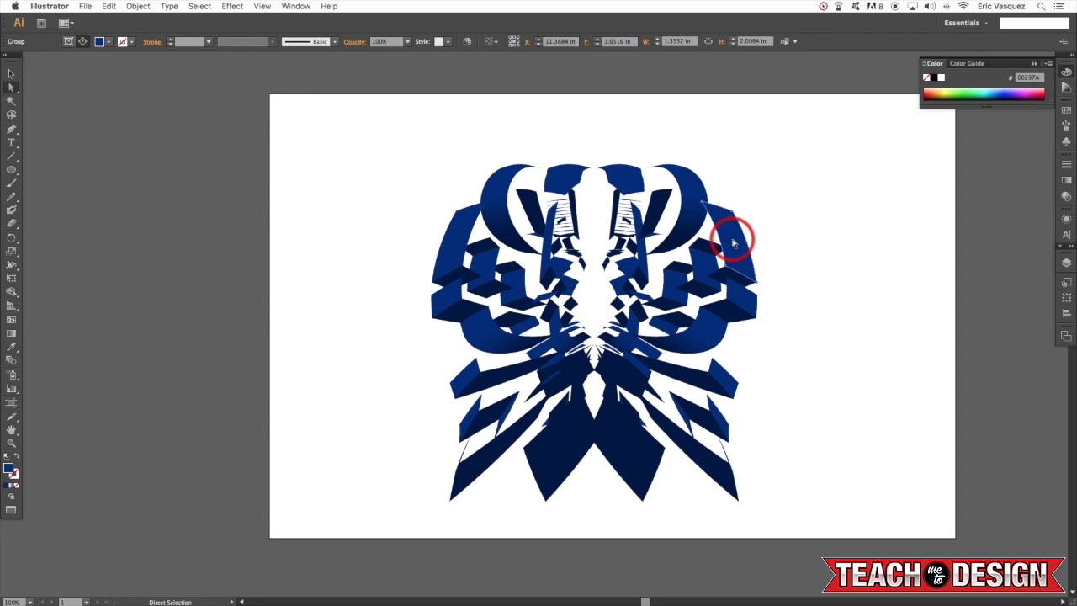
left_click(201, 6)
mouse_move(207, 108)
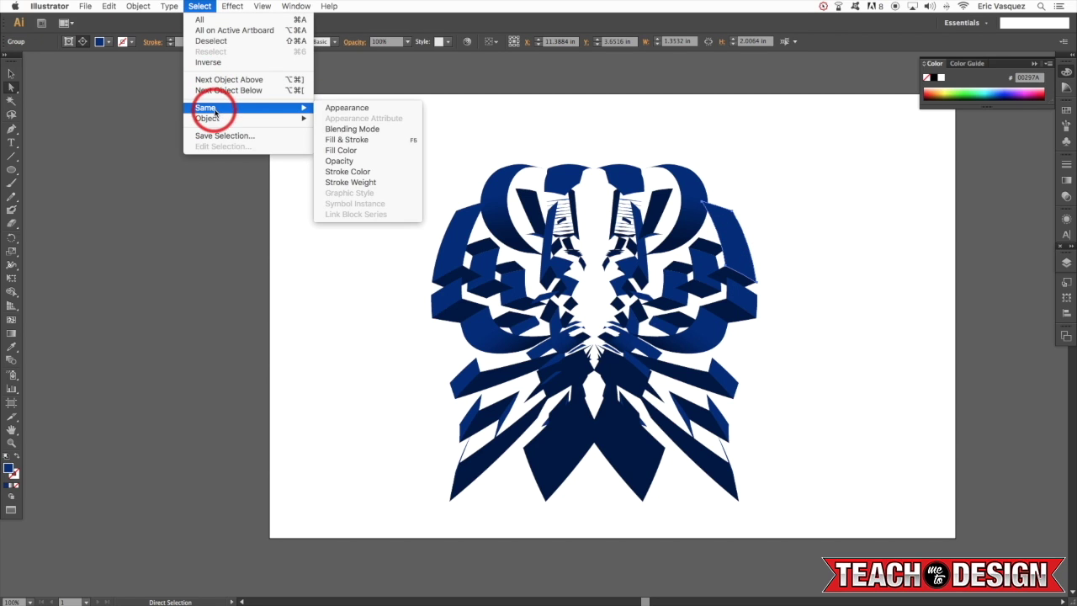
left_click(336, 141)
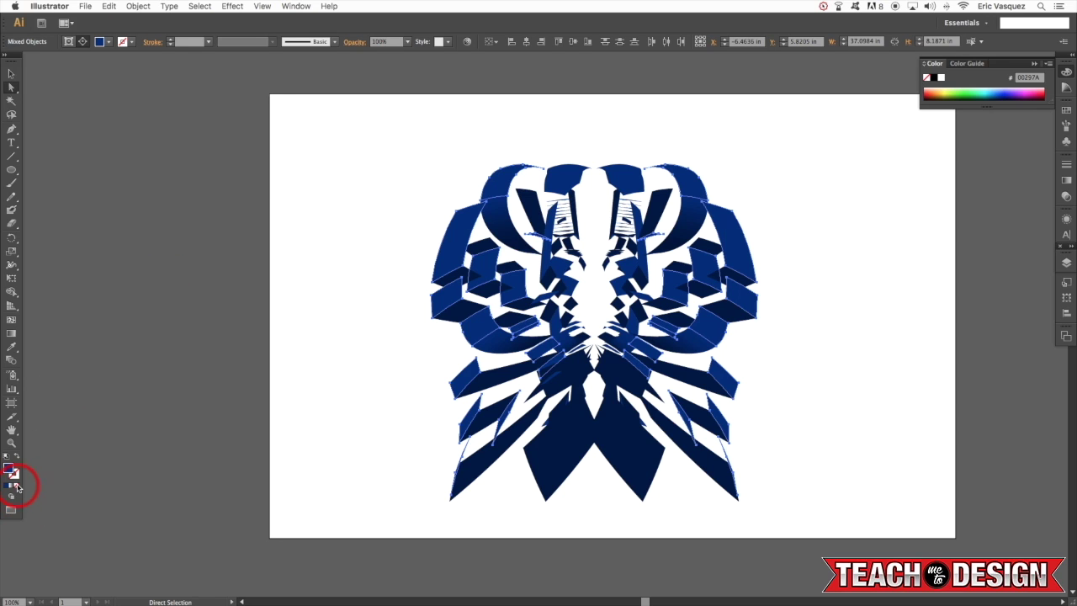
double_click(10, 470)
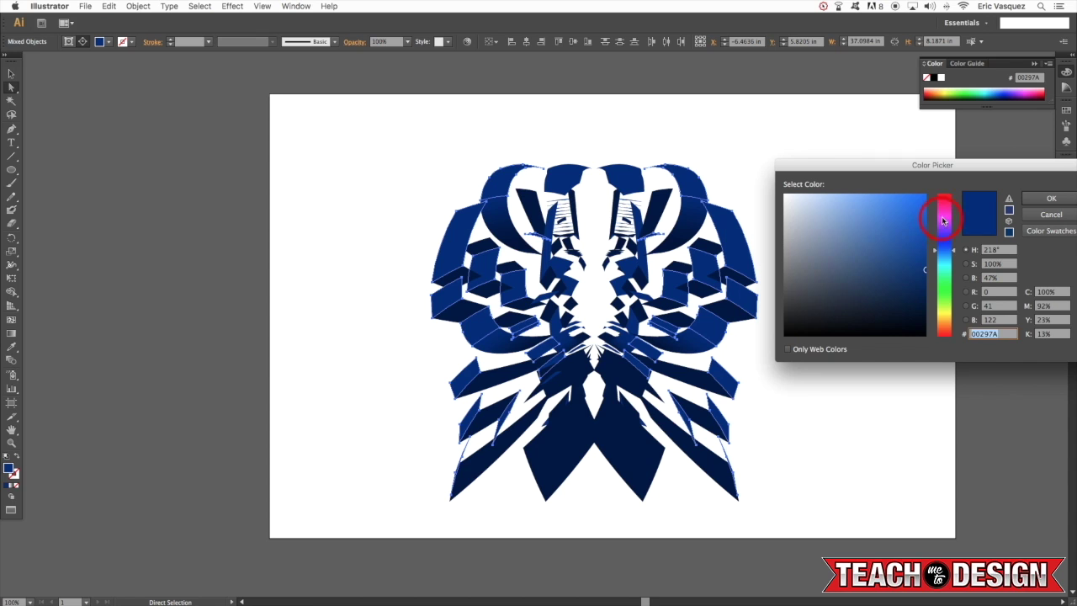
left_click_drag(941, 221, 947, 278)
left_click(1051, 202)
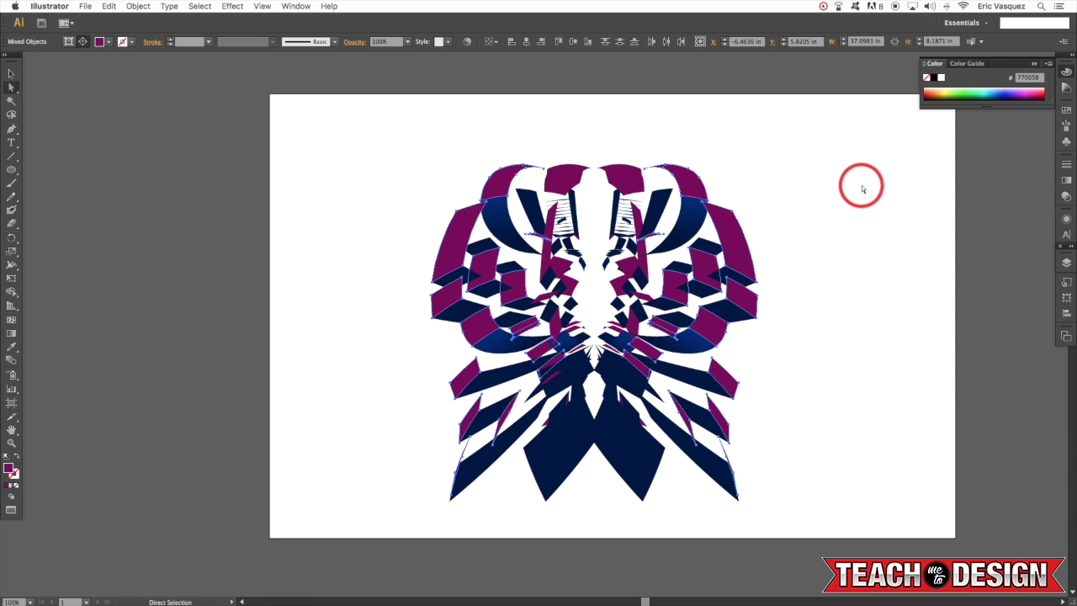
left_click(861, 182)
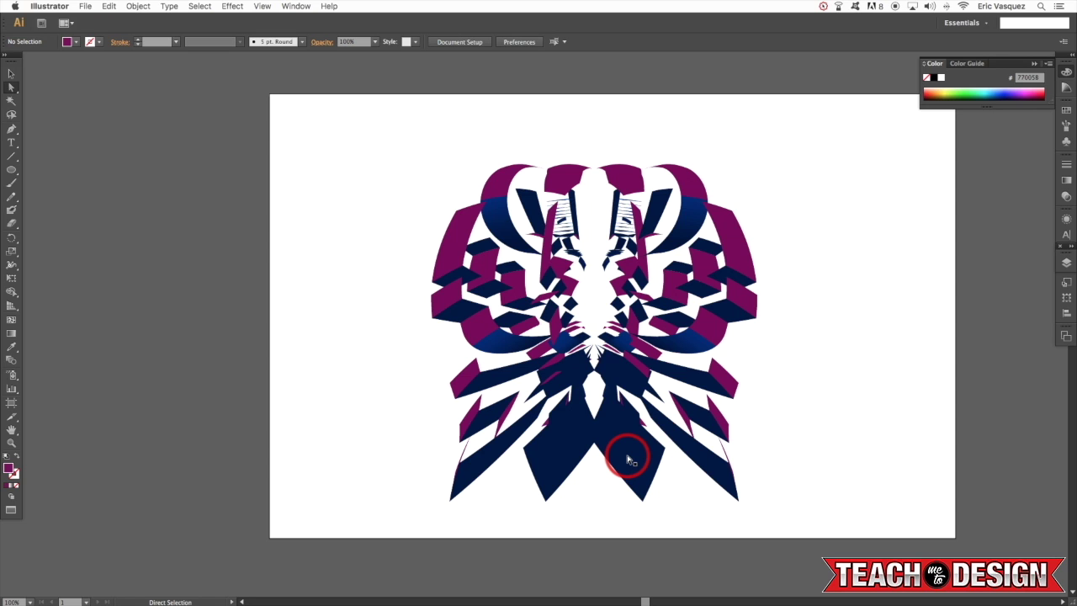
Try recoloring all dark navy faces sharing the same fill and stroke to bright orange (FF6700), then deselect
left_click(728, 315)
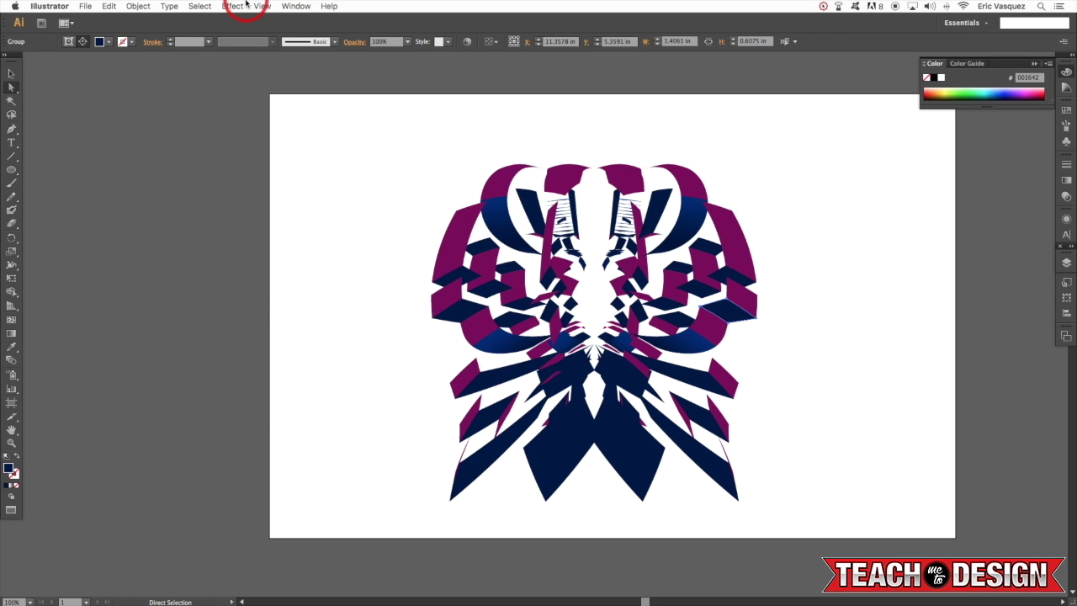
left_click(193, 6)
mouse_move(227, 107)
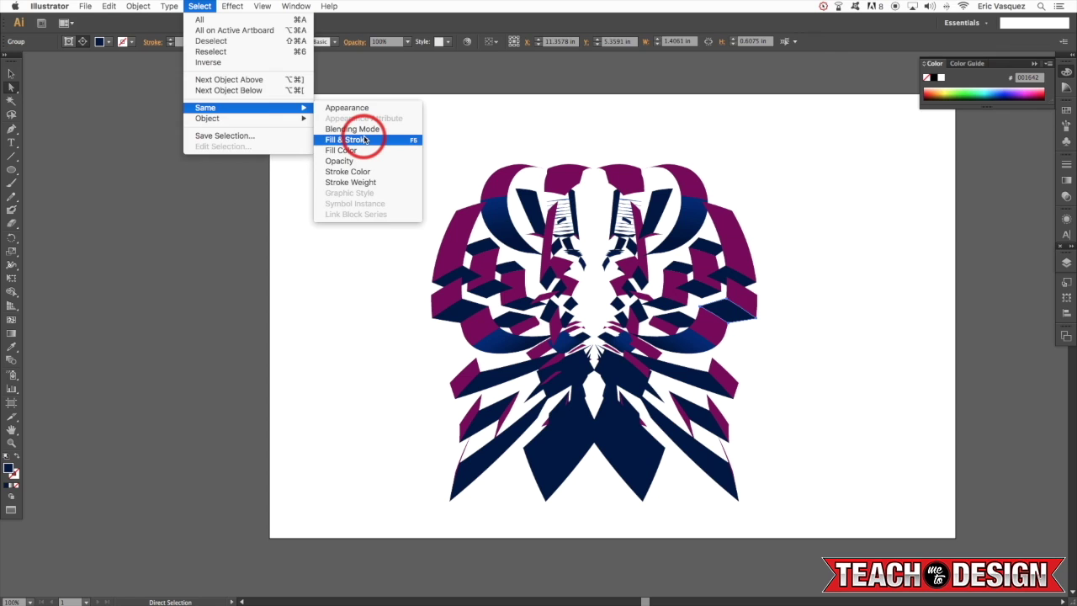
left_click(376, 141)
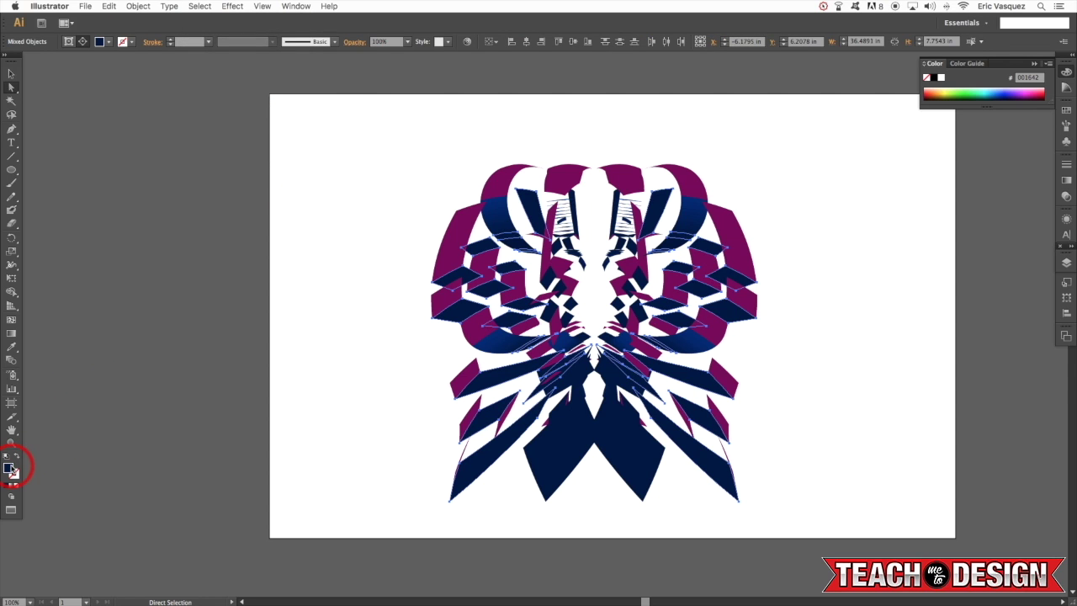
double_click(11, 468)
left_click(843, 224)
left_click(943, 326)
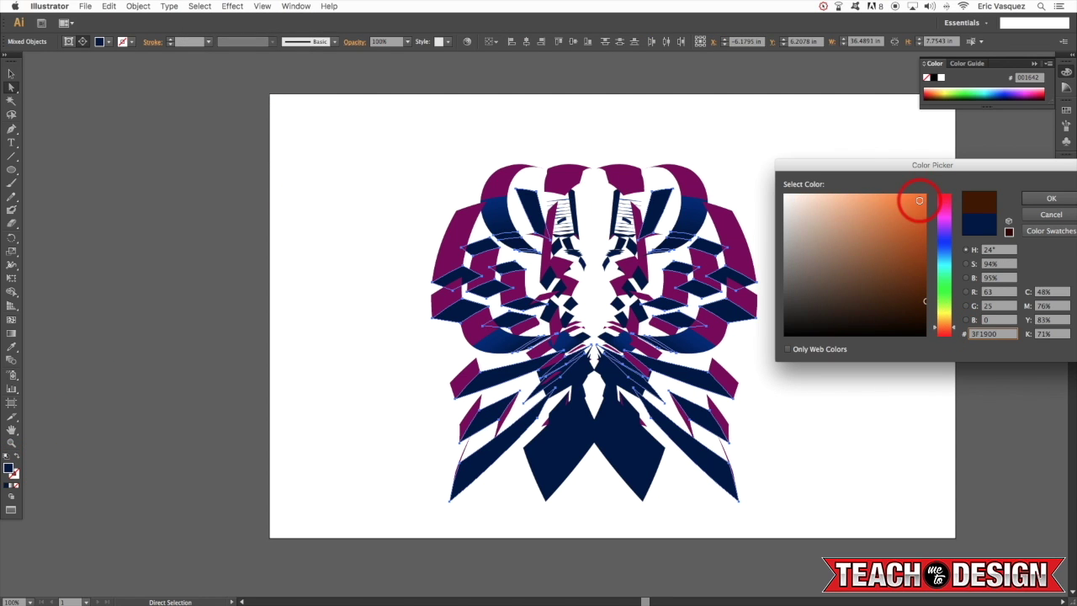
left_click_drag(919, 200, 925, 194)
left_click(1035, 199)
left_click(849, 193)
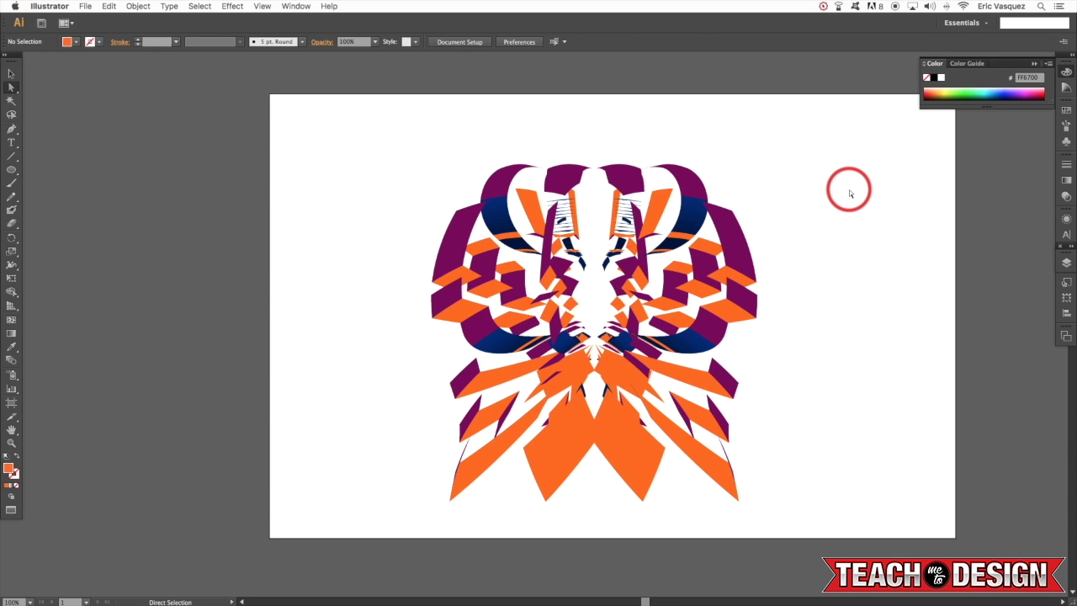
Undo the orange and magenta recoloring of the artwork and deselect everything
key("super+z")
key("super+z")
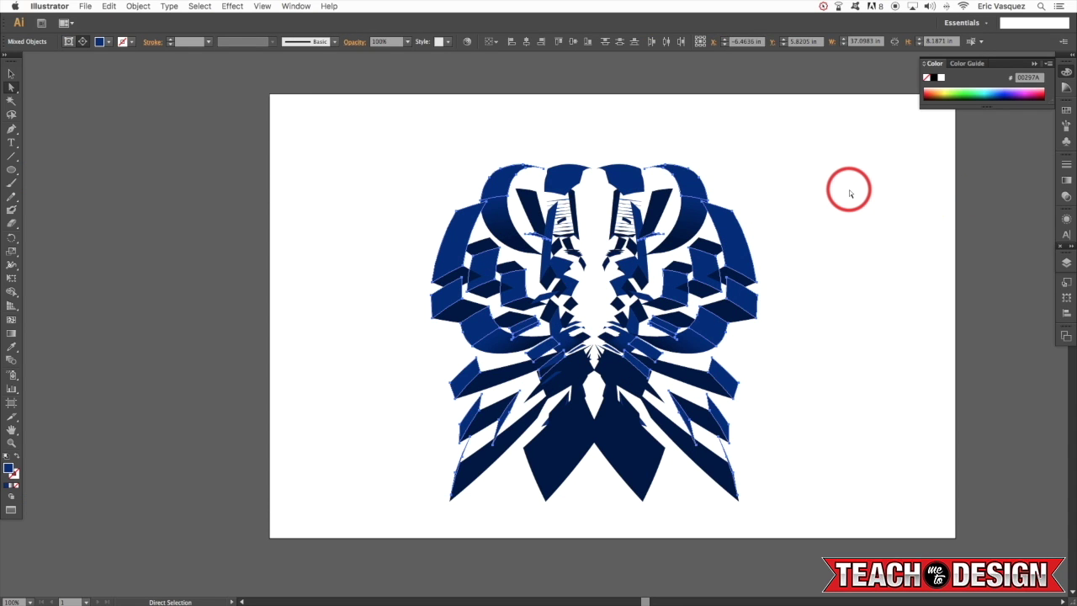
key("v")
scroll(841, 193, "up", 2)
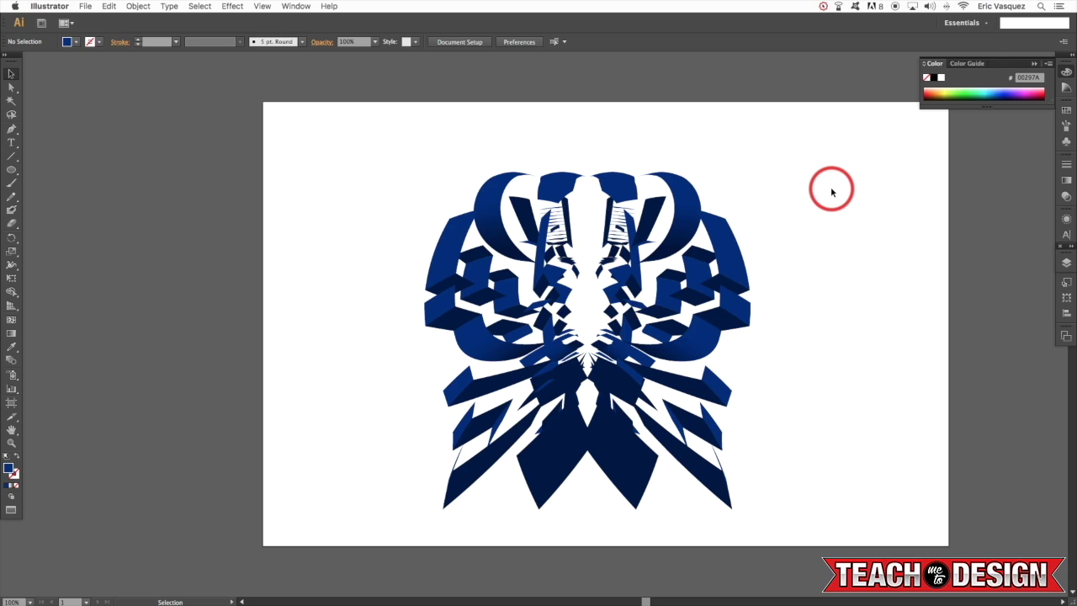